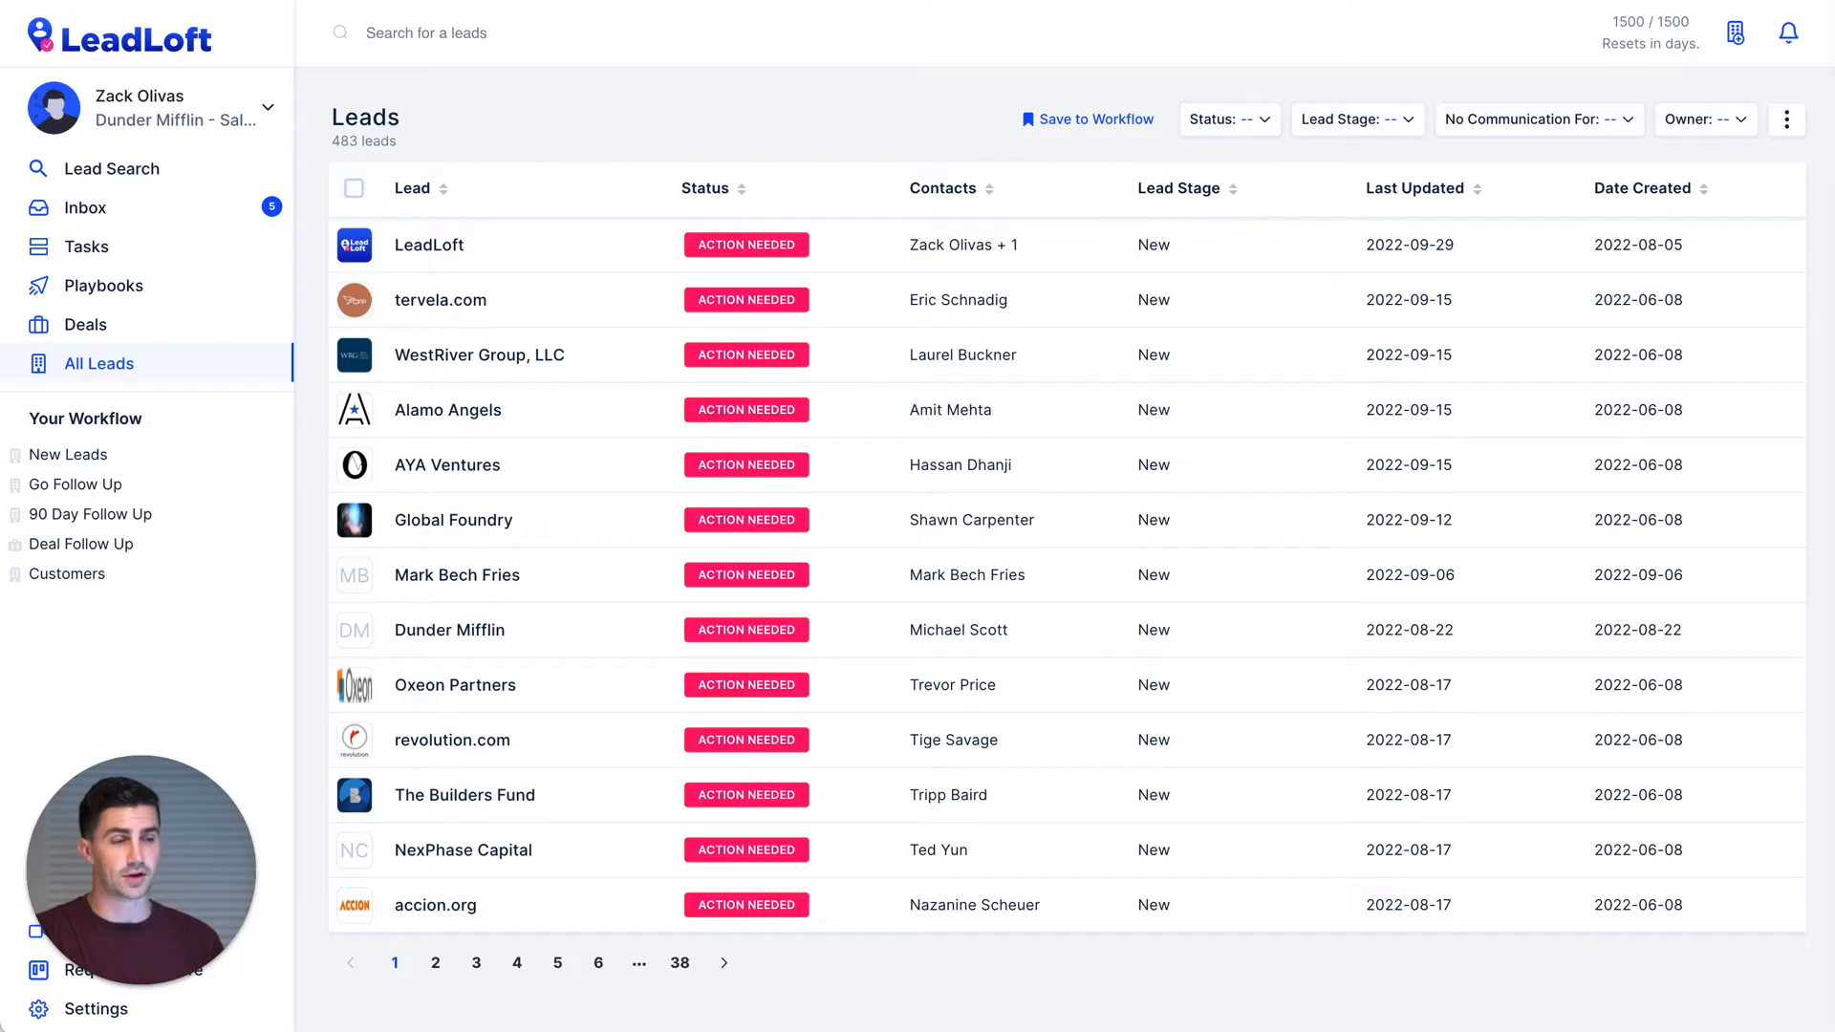
- Go to LeadLoft's Integrations settings and accept the Zapier invite through the 'here' link
{"action": "left_click", "coordinate": [37, 1011]}
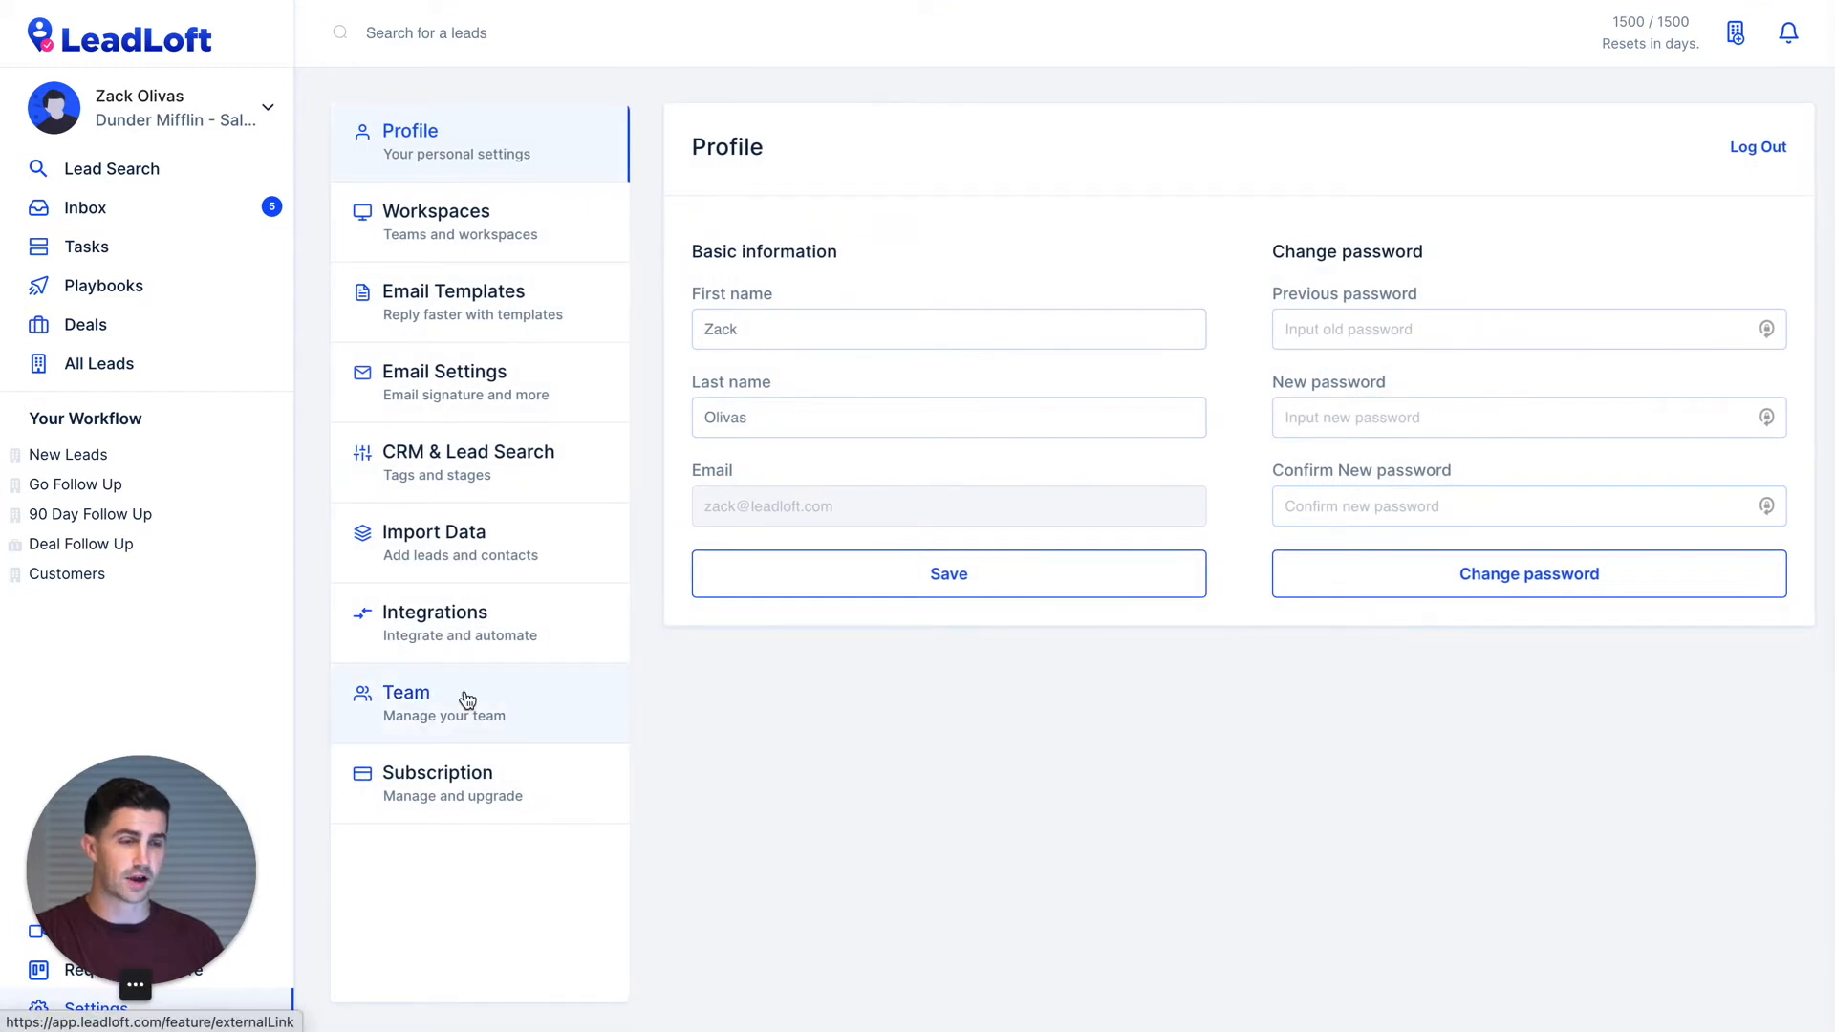
{"action": "left_click", "coordinate": [496, 645]}
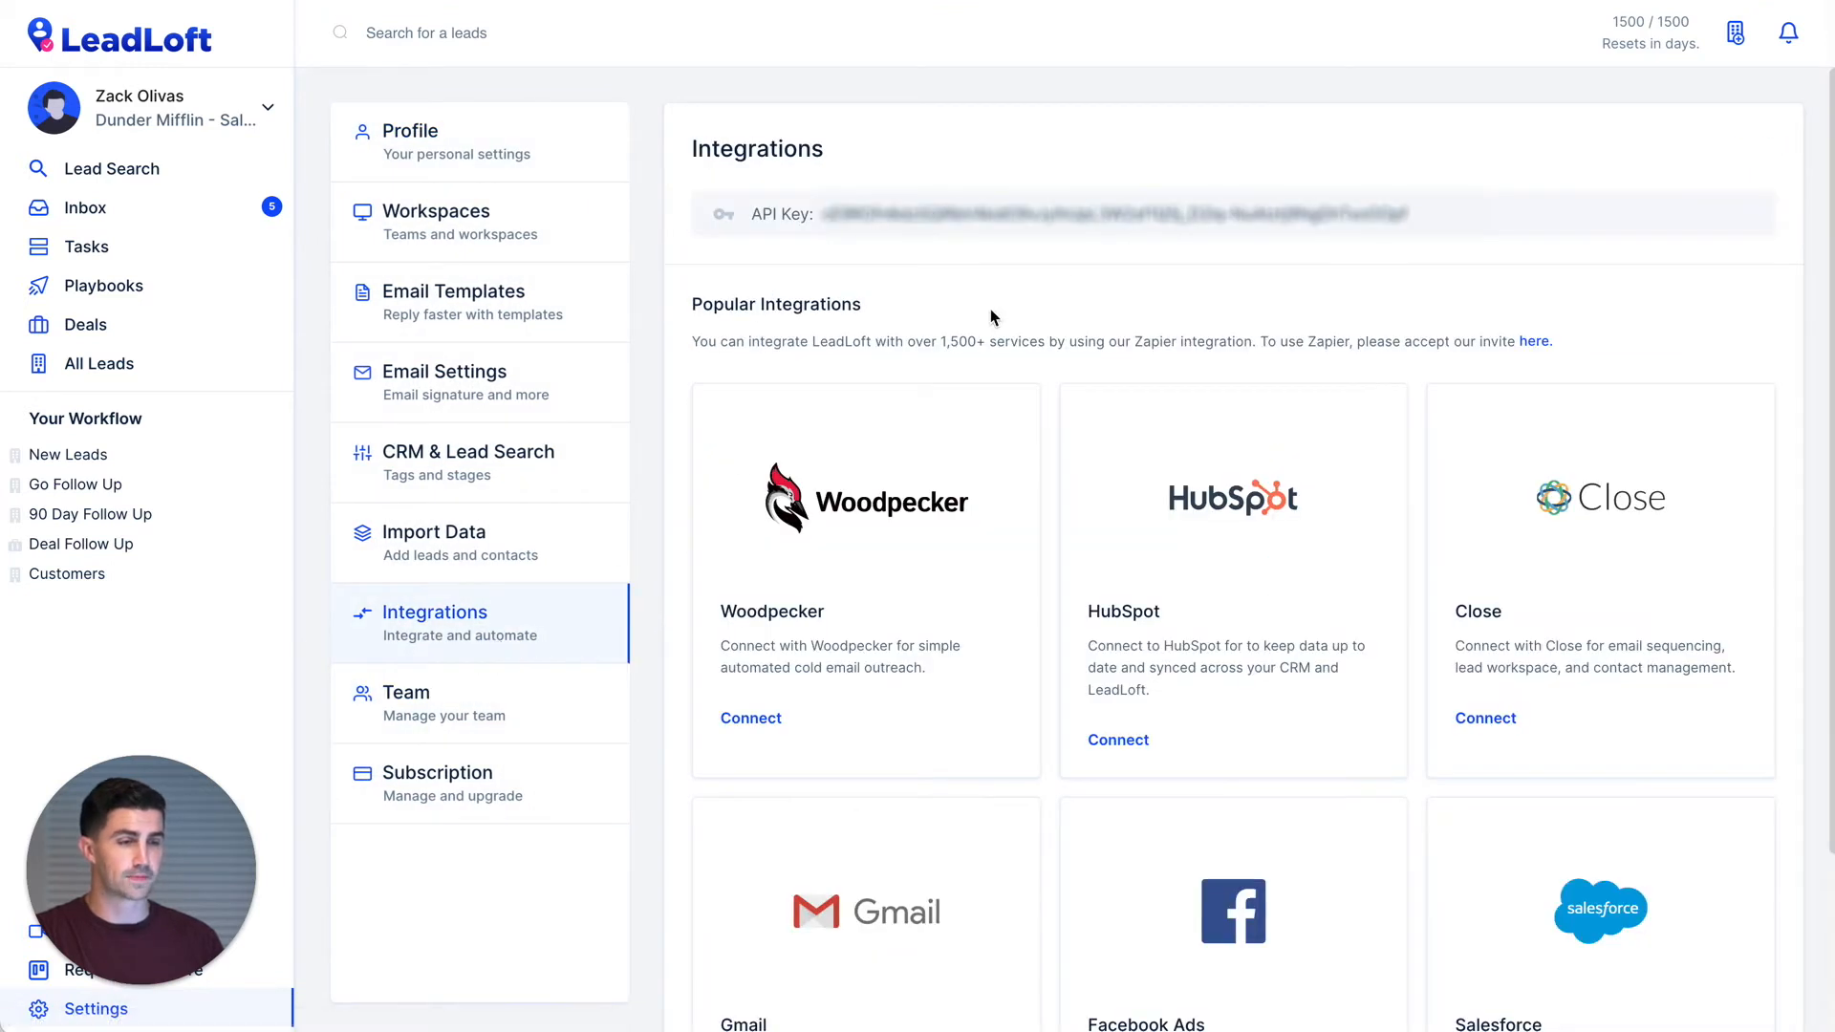
{"action": "left_click_drag", "start_coordinate": [683, 304], "coordinate": [1550, 411]}
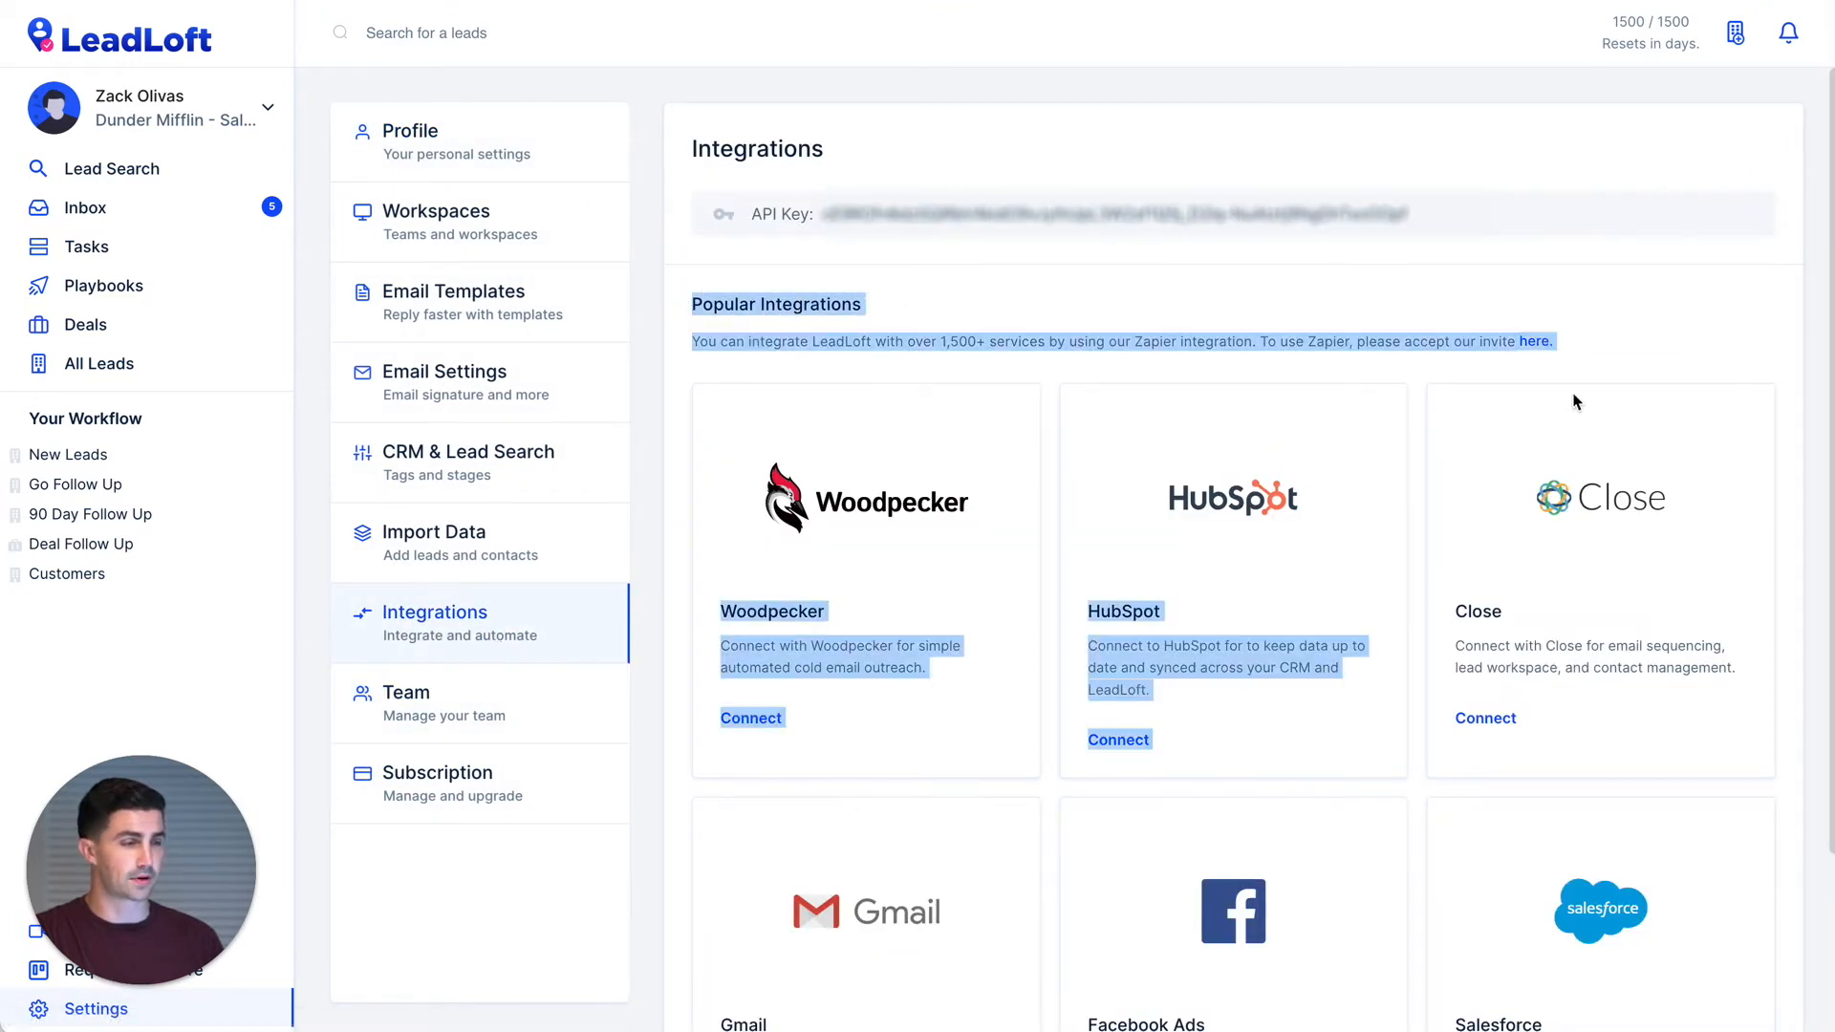
{"action": "left_click", "coordinate": [1150, 341]}
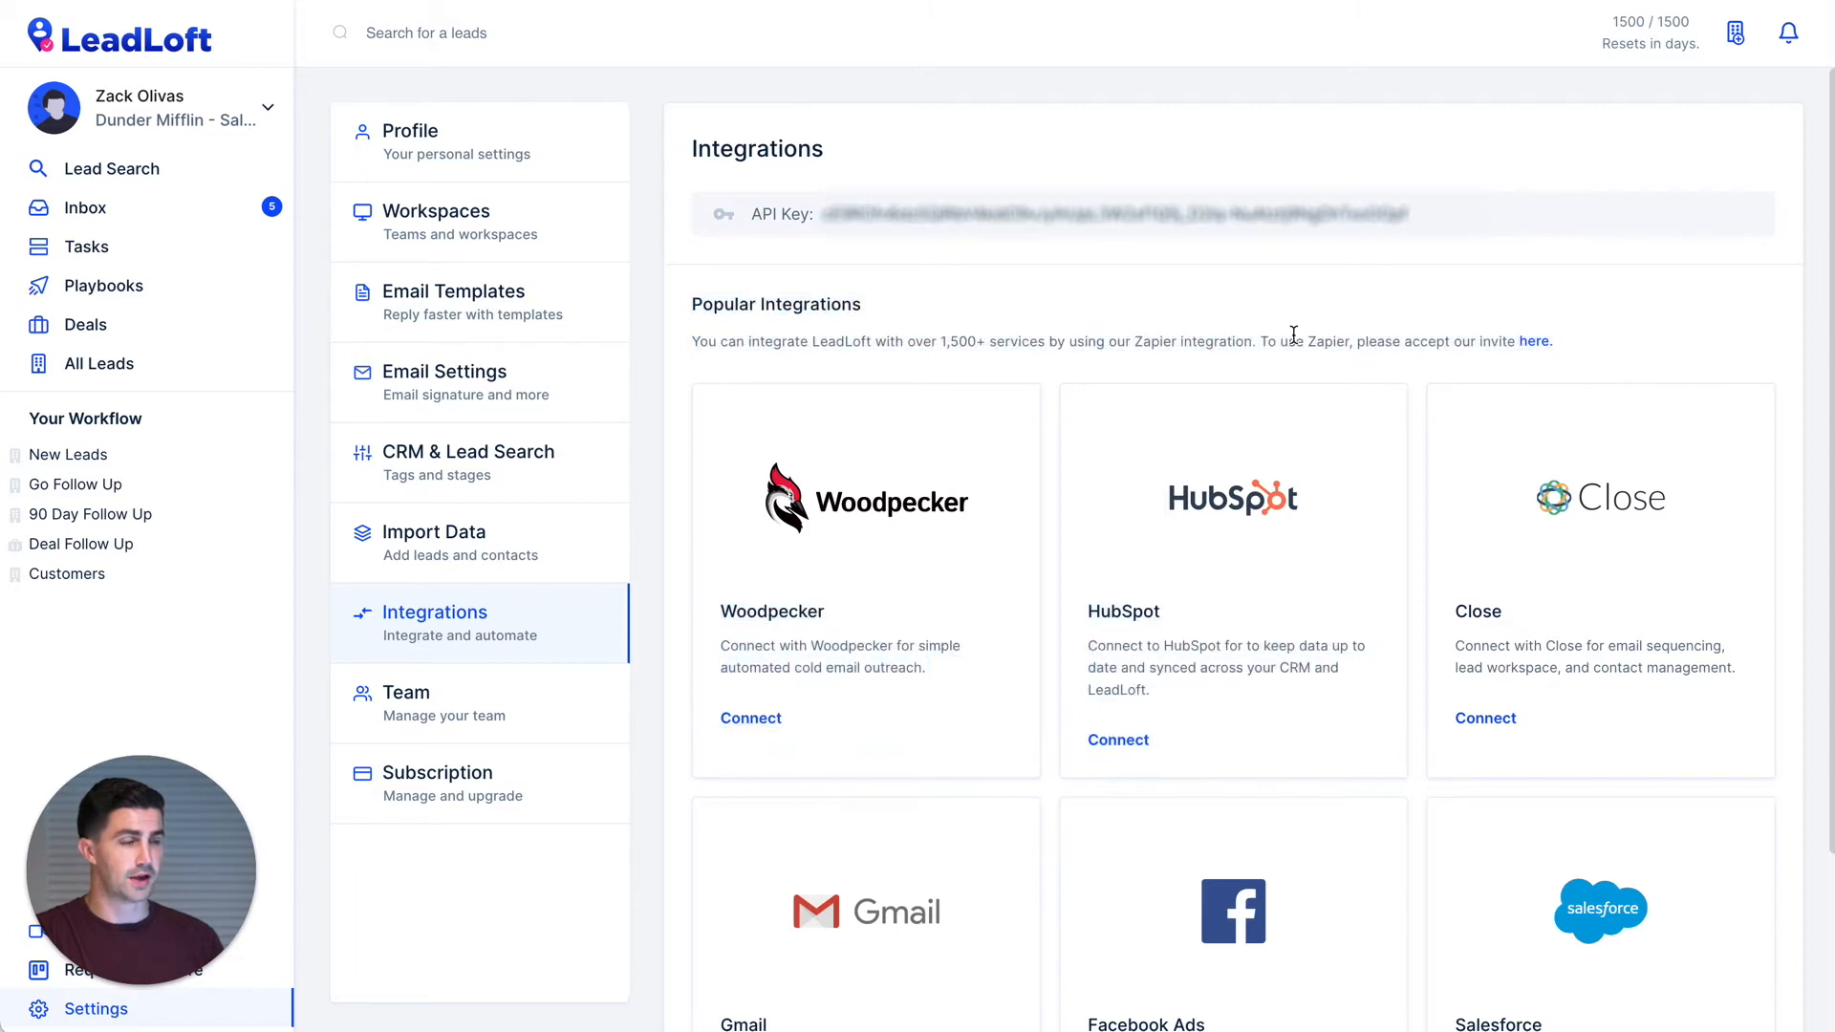
{"action": "left_click_drag", "start_coordinate": [1262, 341], "coordinate": [1378, 341]}
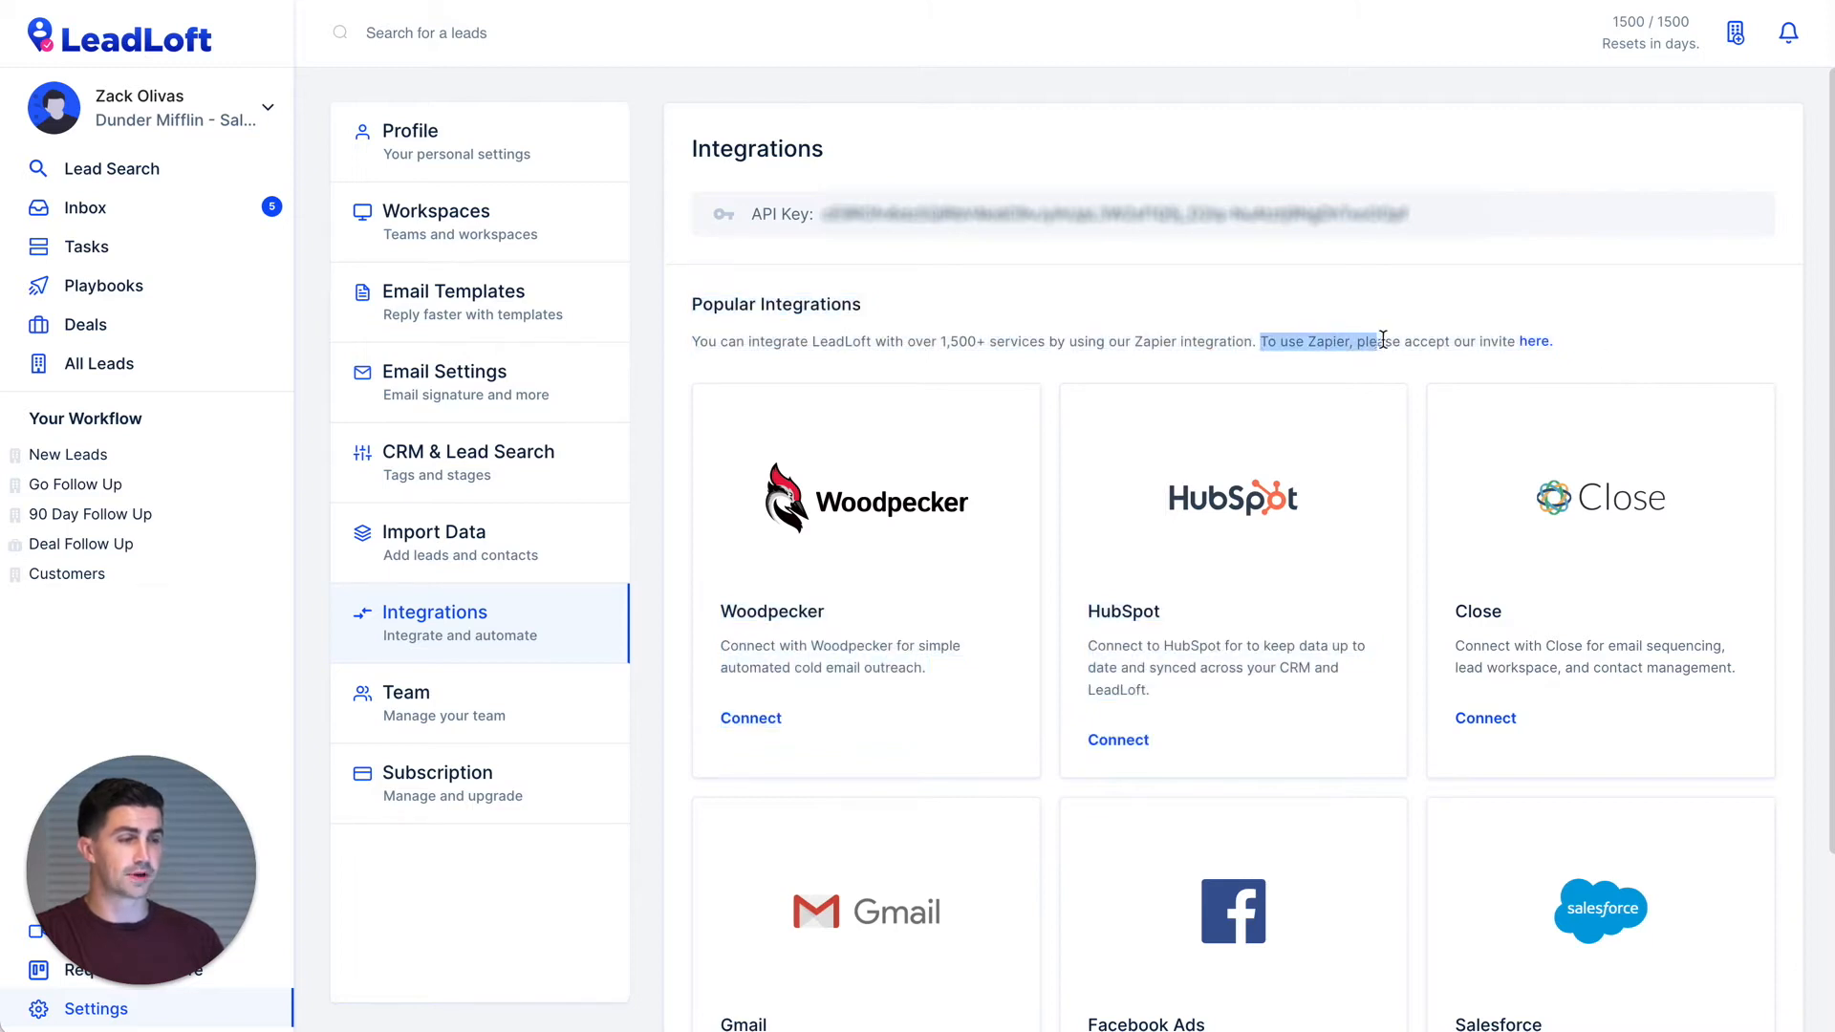
{"action": "left_click", "coordinate": [1534, 342]}
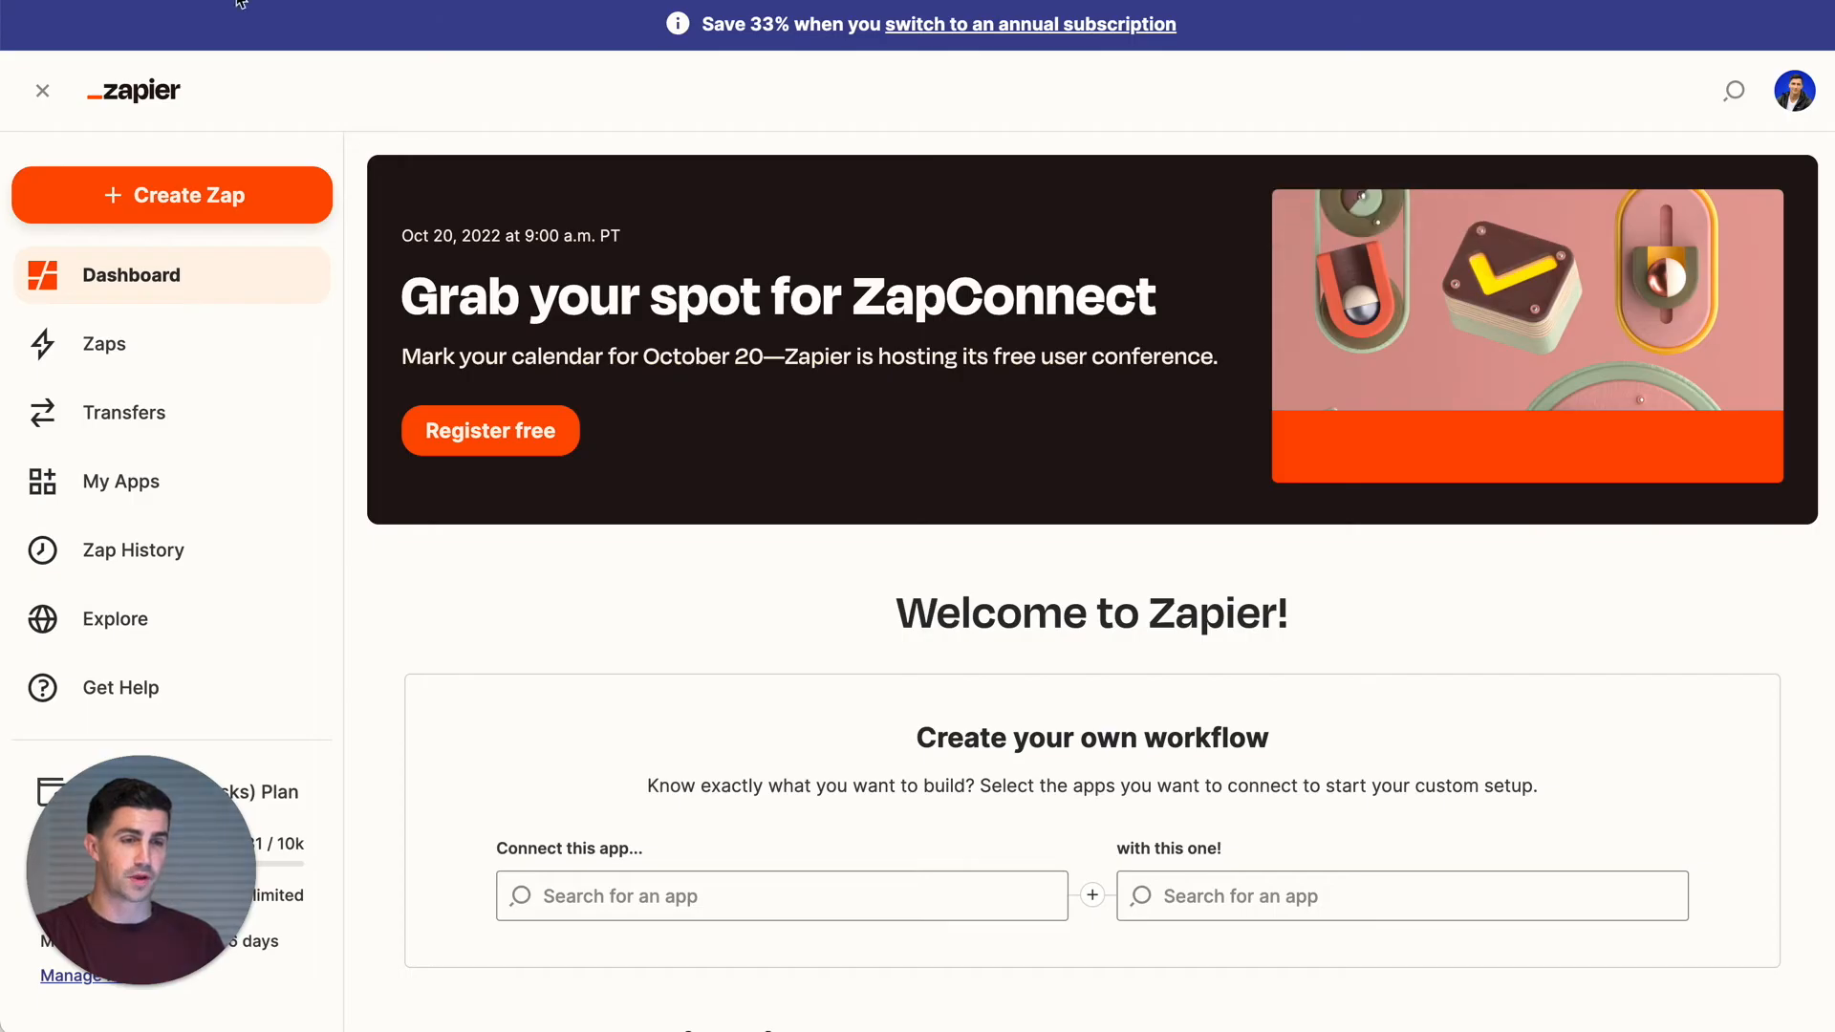
- Create a new Zap, search 'Web' and pick Webflow as the trigger app
{"action": "left_click", "coordinate": [207, 216]}
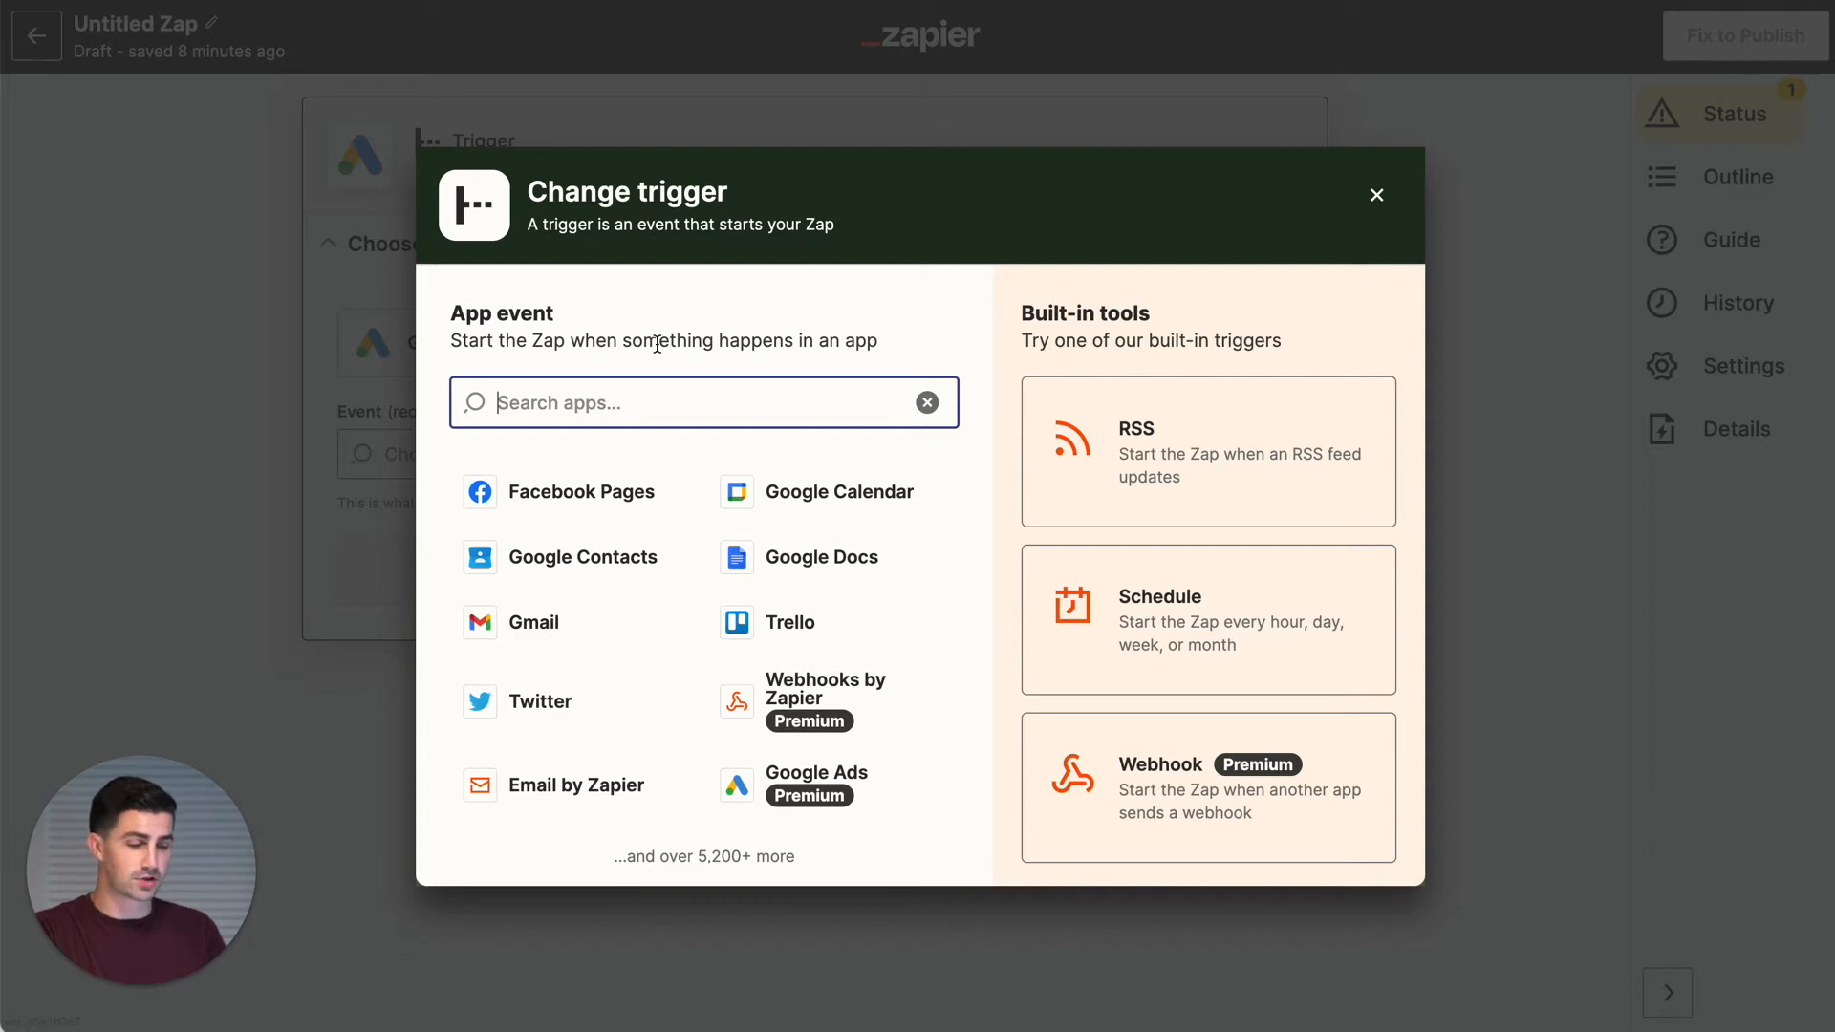
{"action": "type", "text": "Web"}
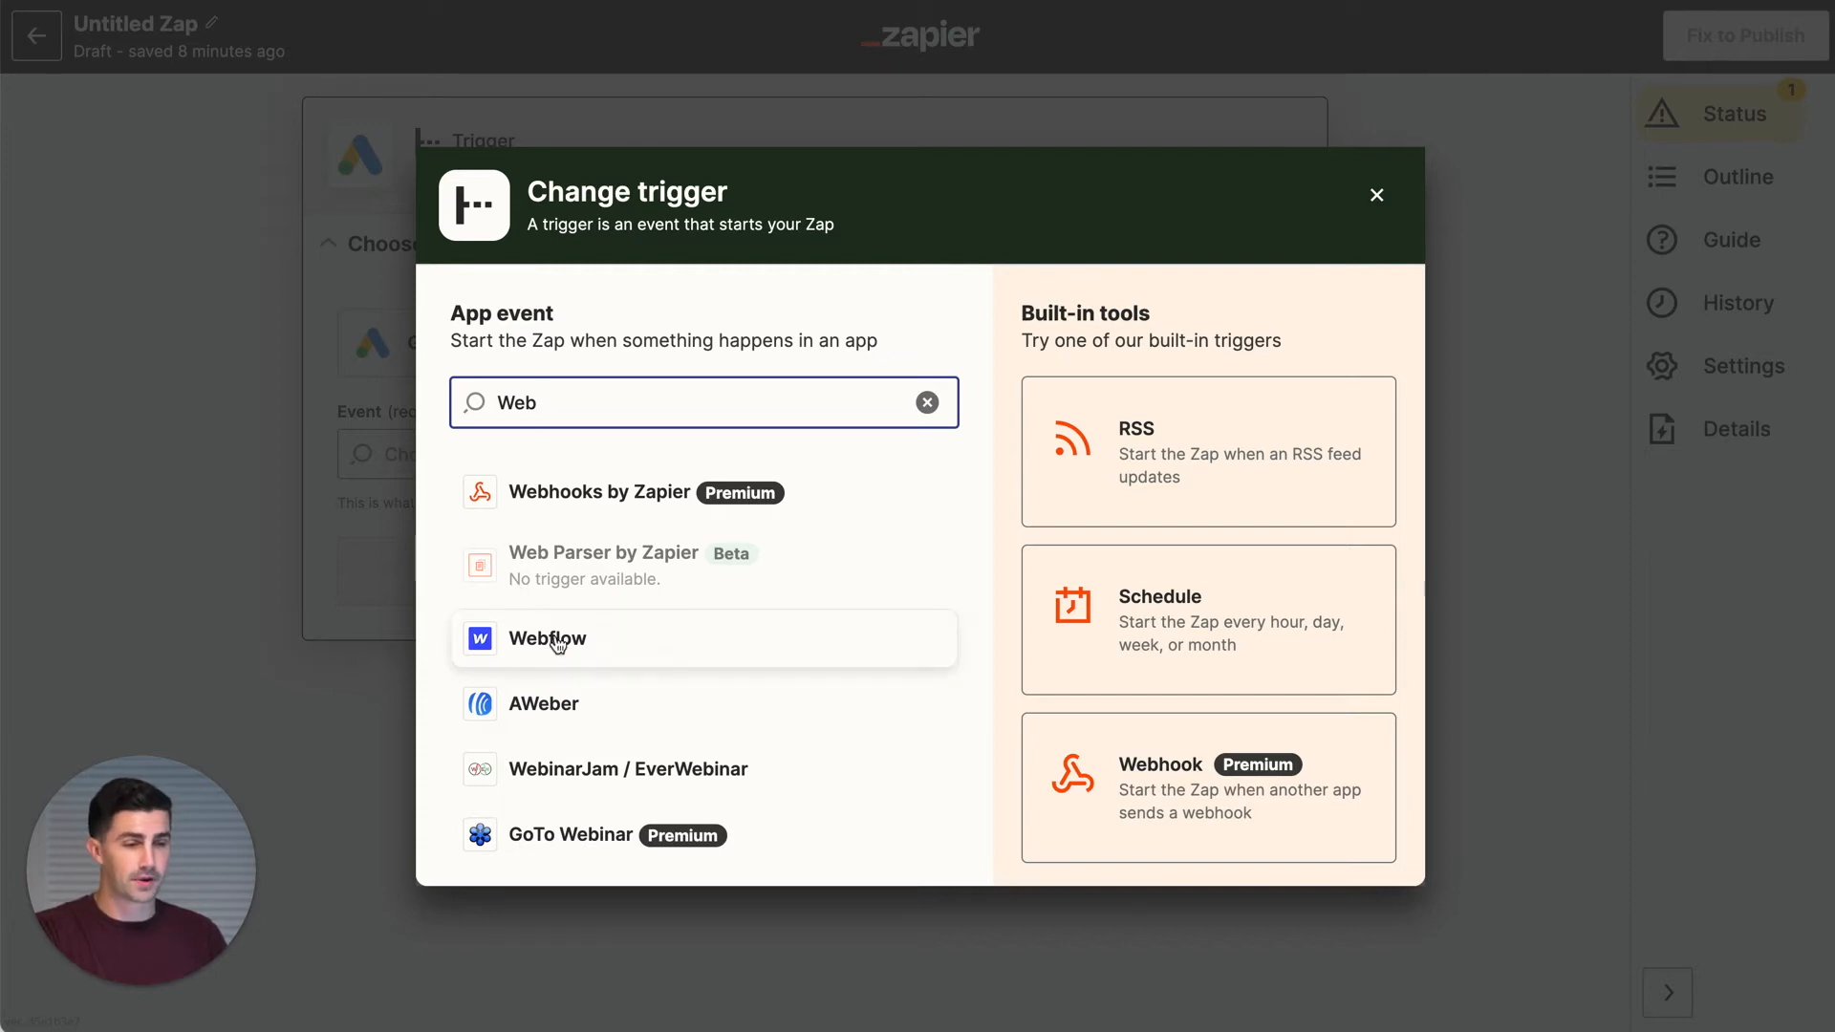
{"action": "left_click", "coordinate": [614, 643]}
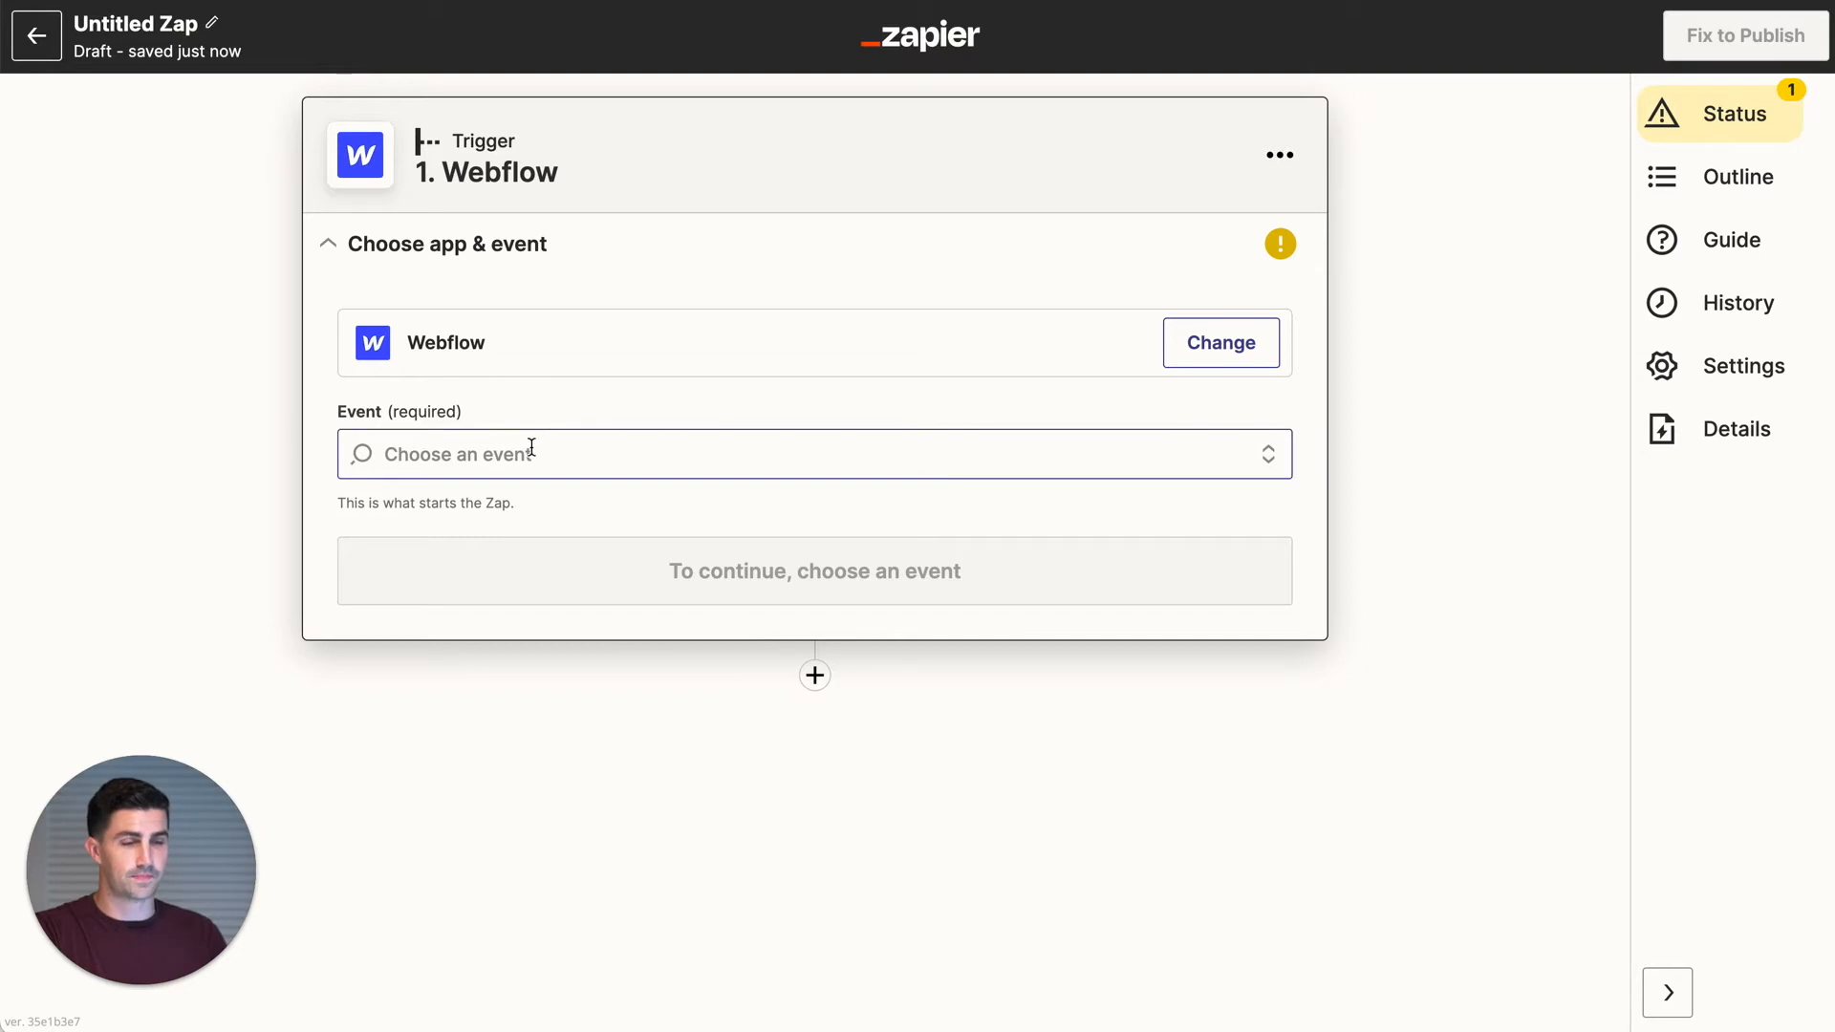
{"action": "left_click", "coordinate": [532, 448]}
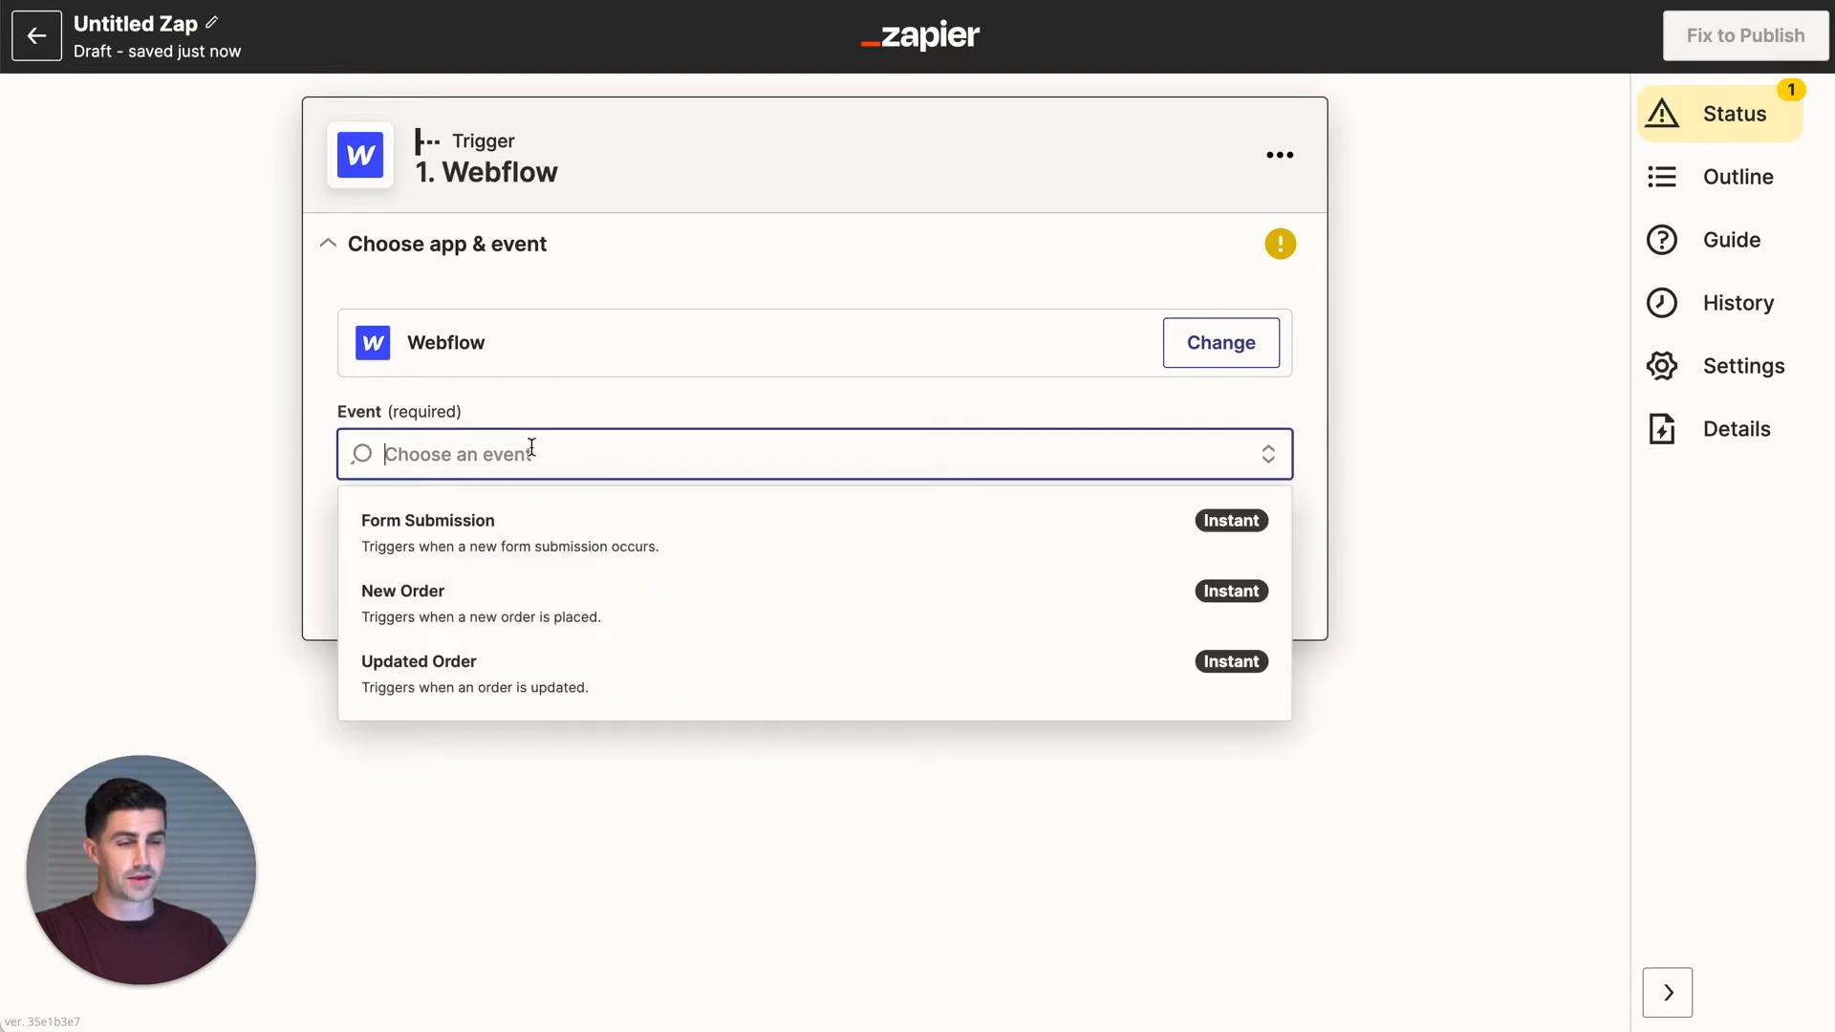
- Choose Form Submission as the trigger event and connect the Webflow - LeadLoft.com account
{"action": "left_click", "coordinate": [546, 522]}
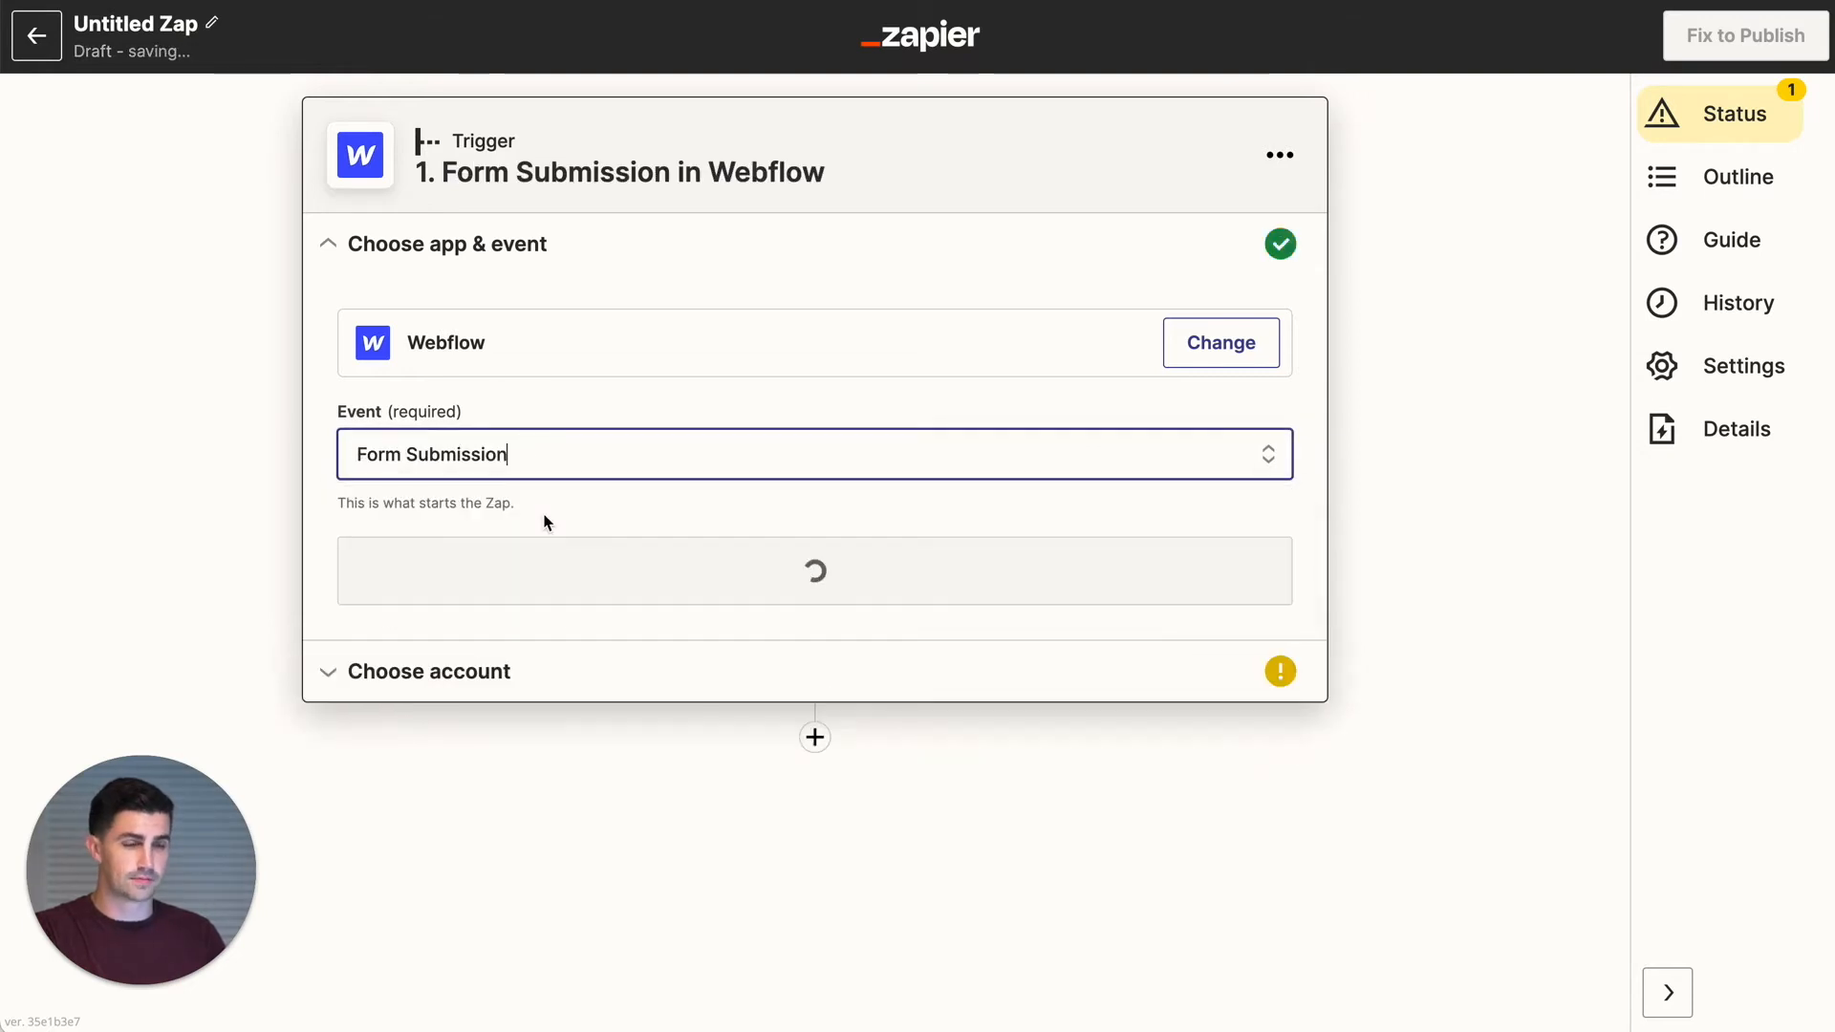
{"action": "left_click", "coordinate": [533, 564]}
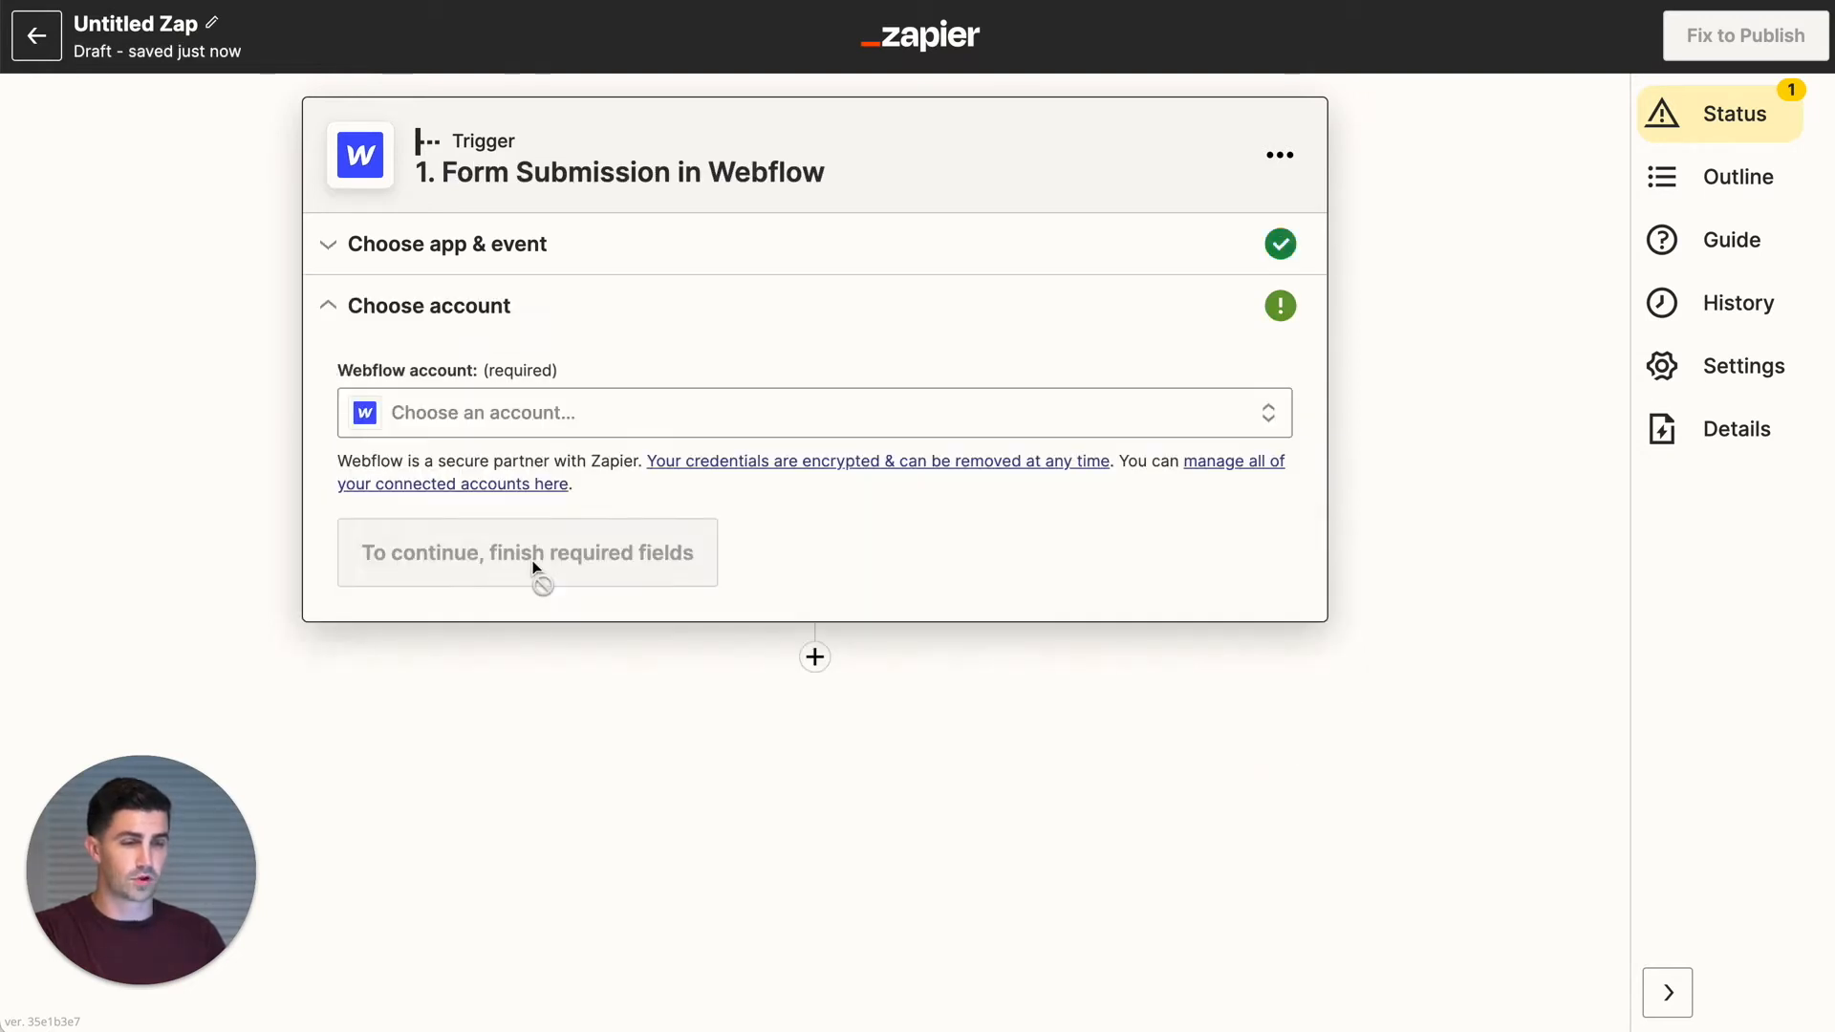
{"action": "left_click", "coordinate": [487, 425]}
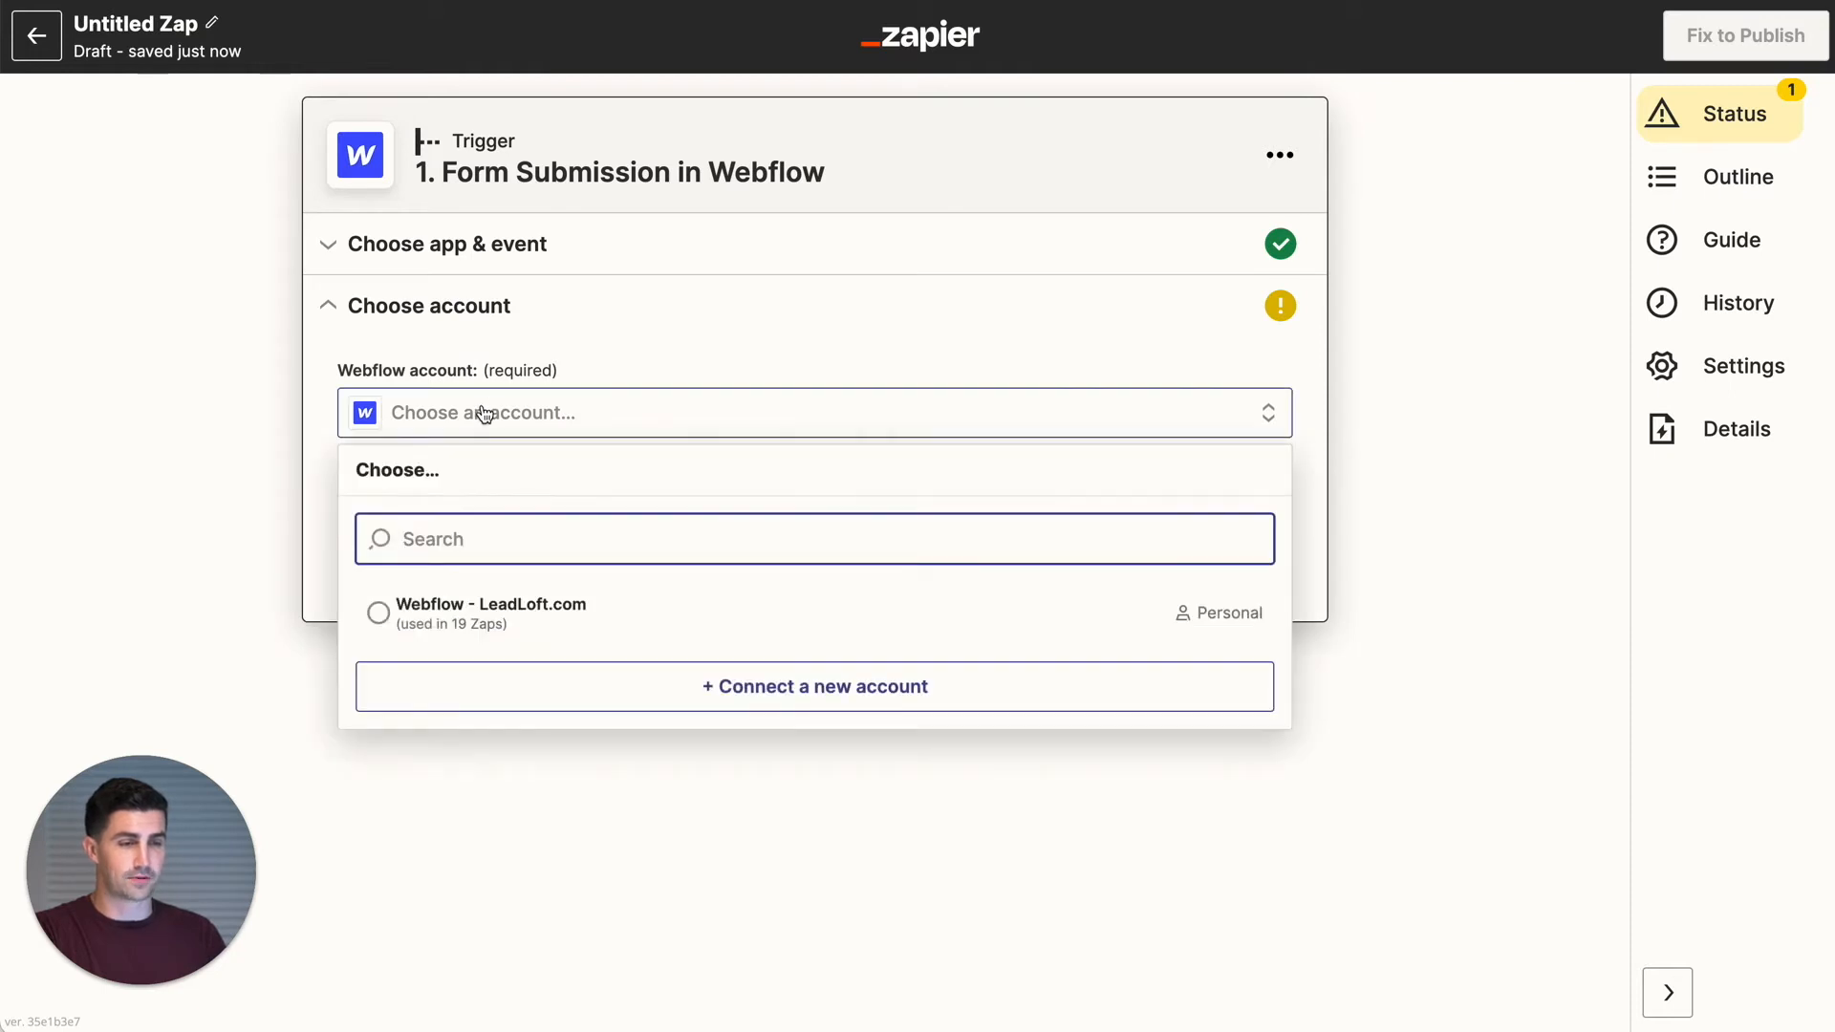
{"action": "left_click", "coordinate": [504, 646]}
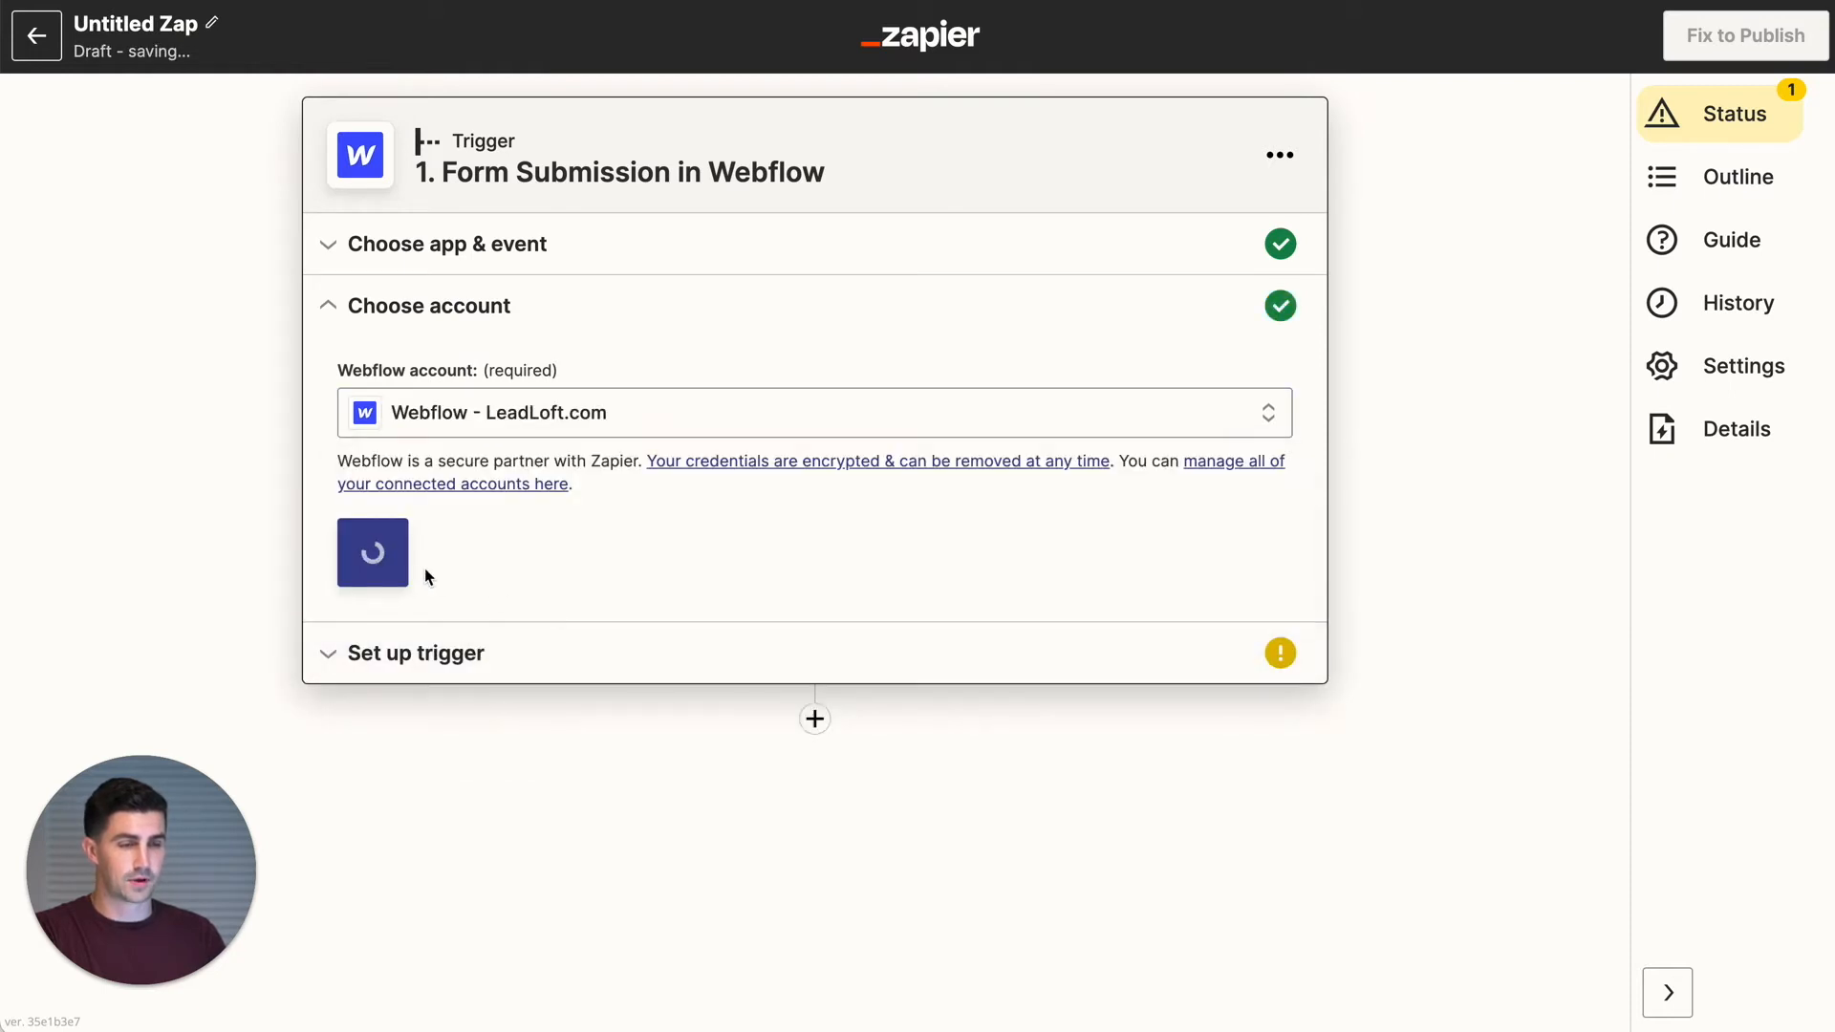
{"action": "left_click", "coordinate": [399, 566]}
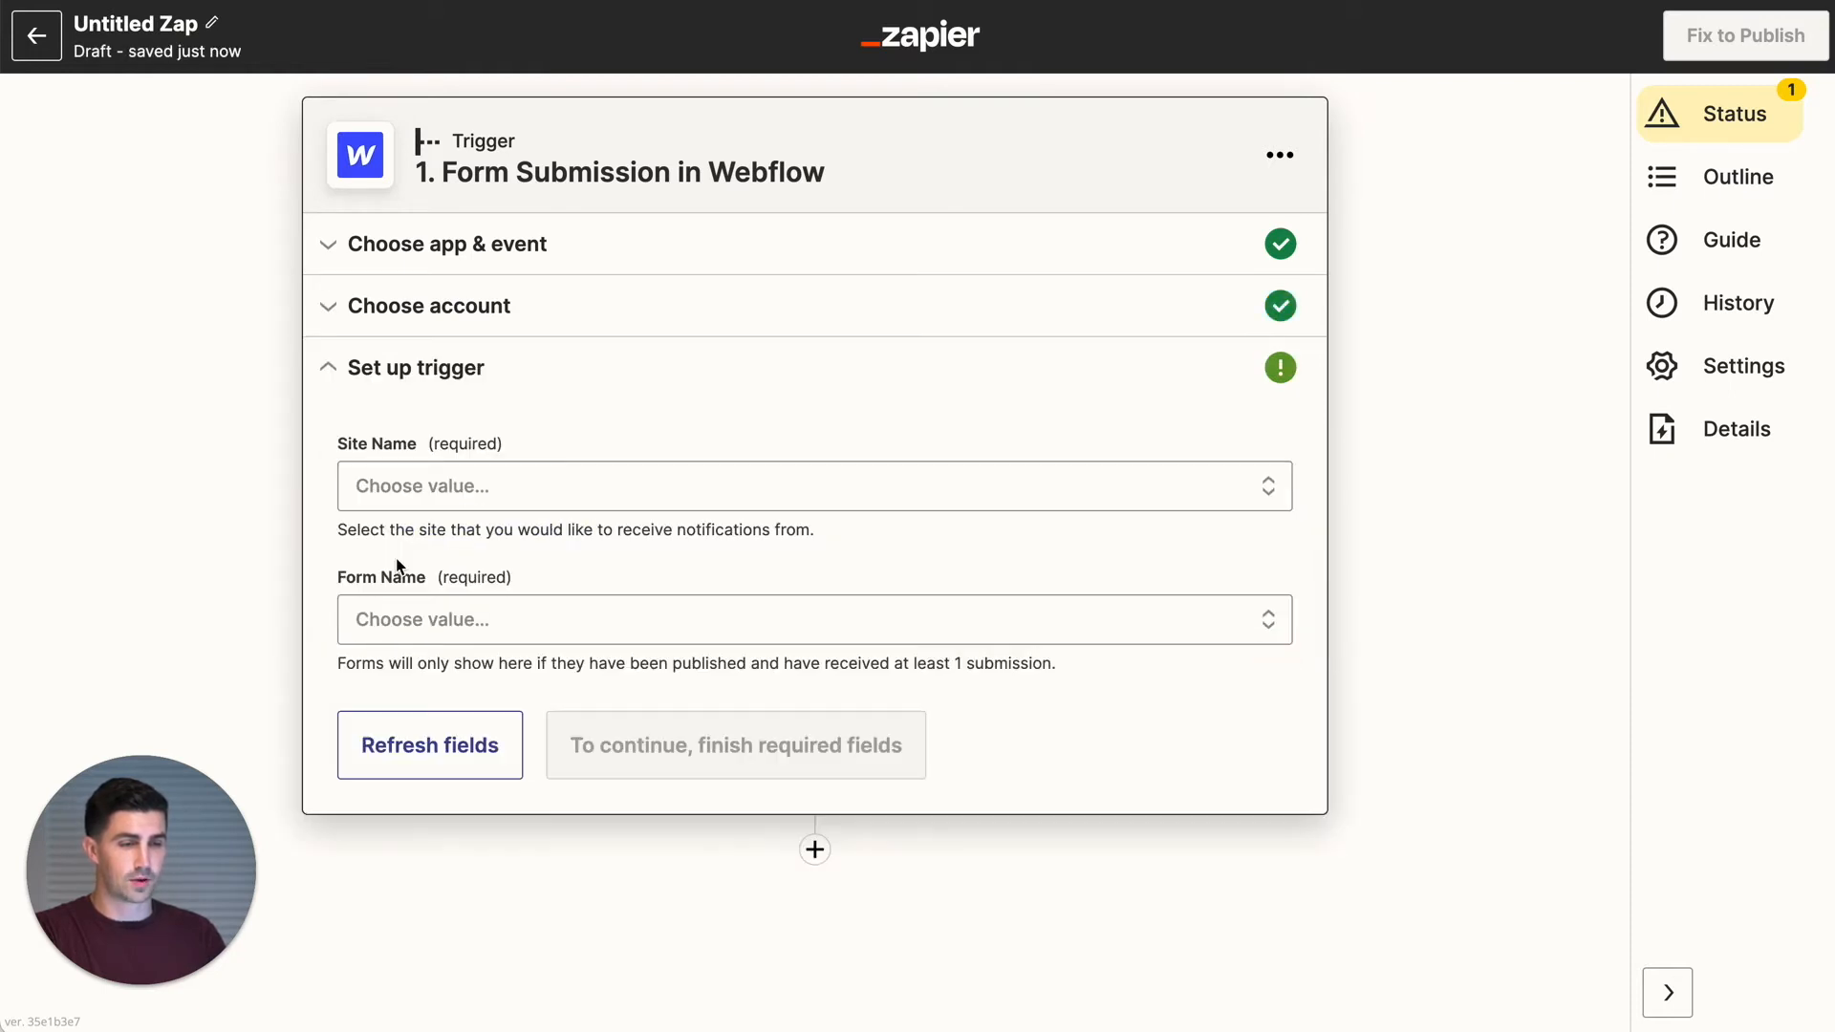
- Select site LeadLoft and form Get Started Long Form, then continue to testing
{"action": "left_click", "coordinate": [475, 483]}
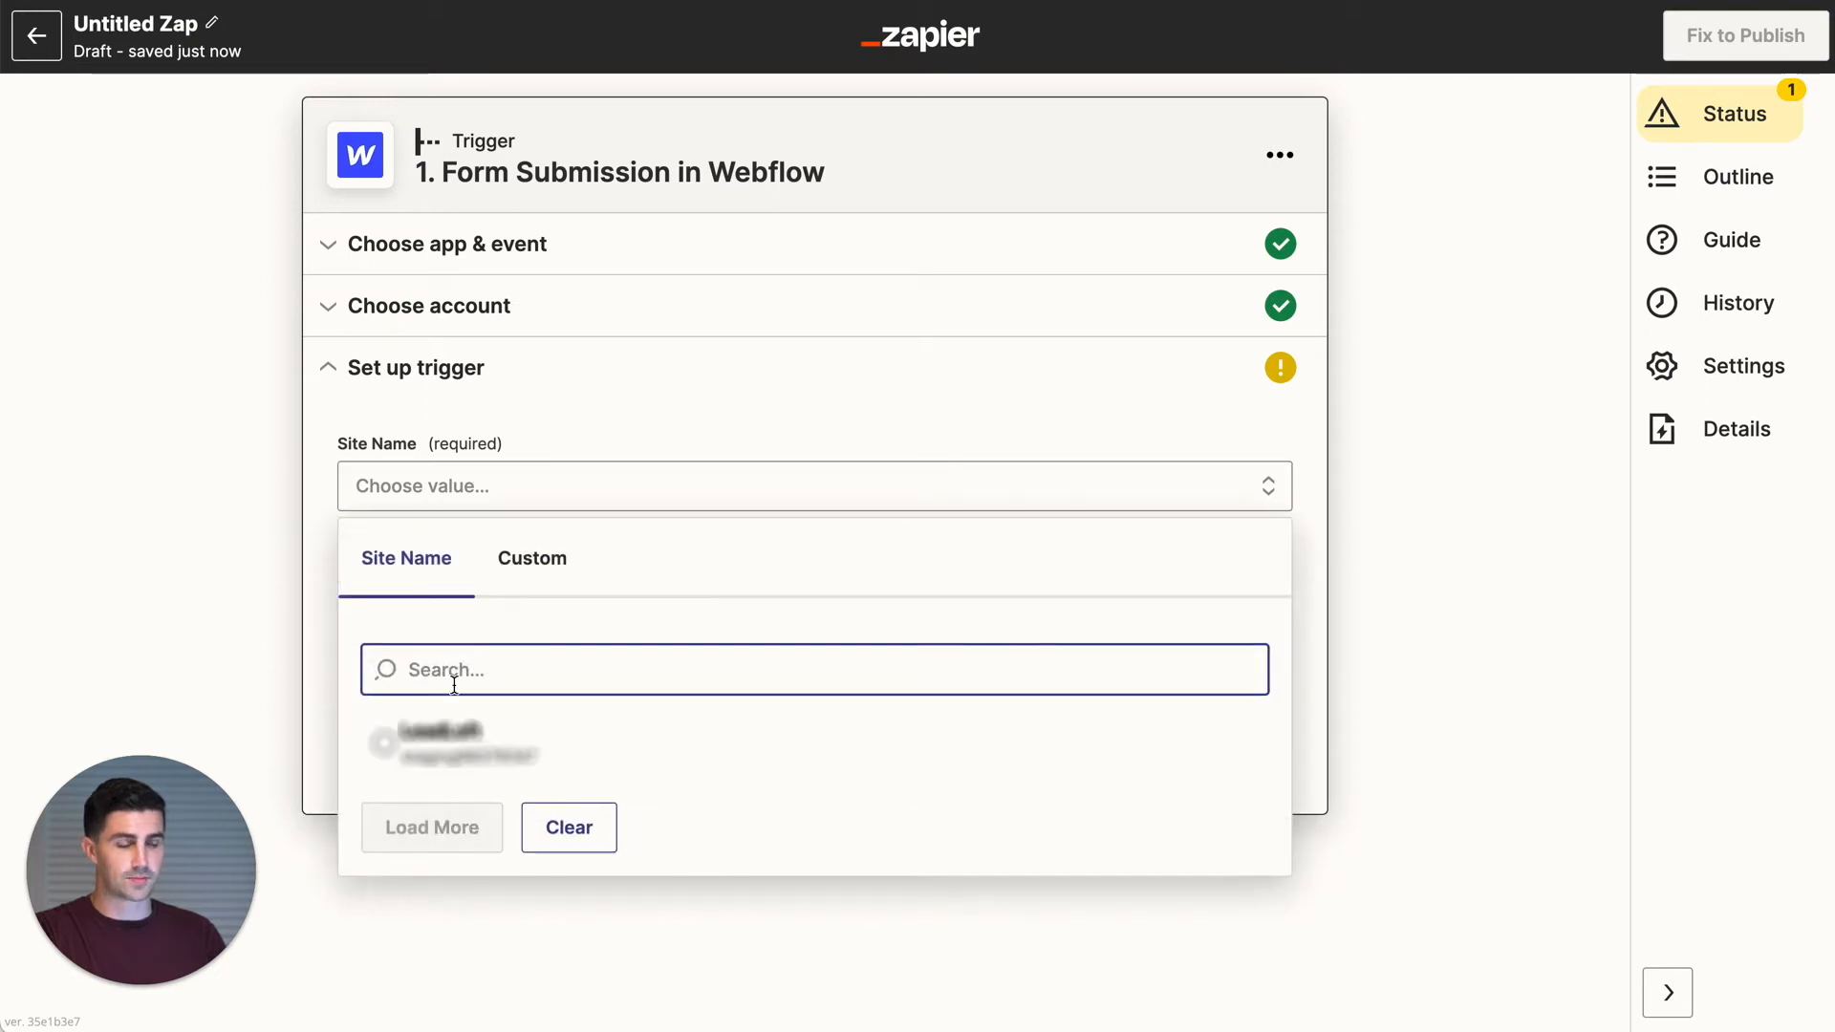
{"action": "left_click", "coordinate": [421, 742]}
{"action": "left_click", "coordinate": [429, 634]}
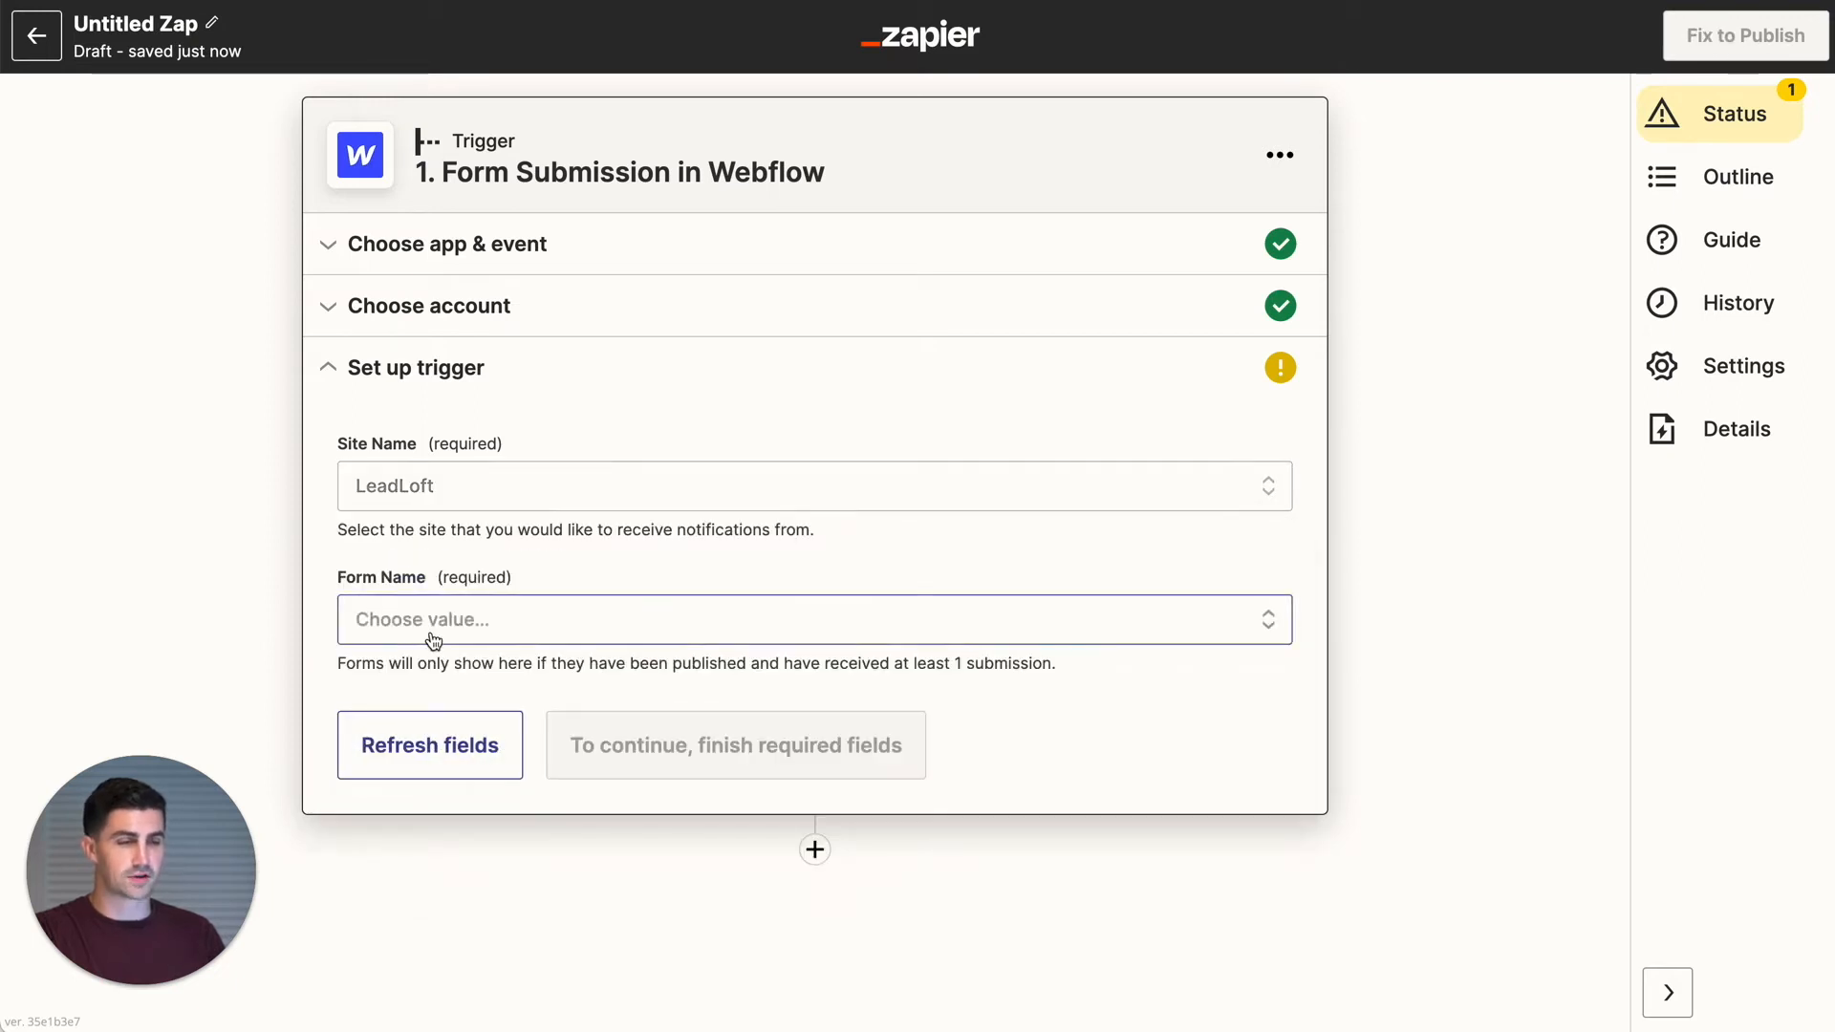
{"action": "type", "text": "get start"}
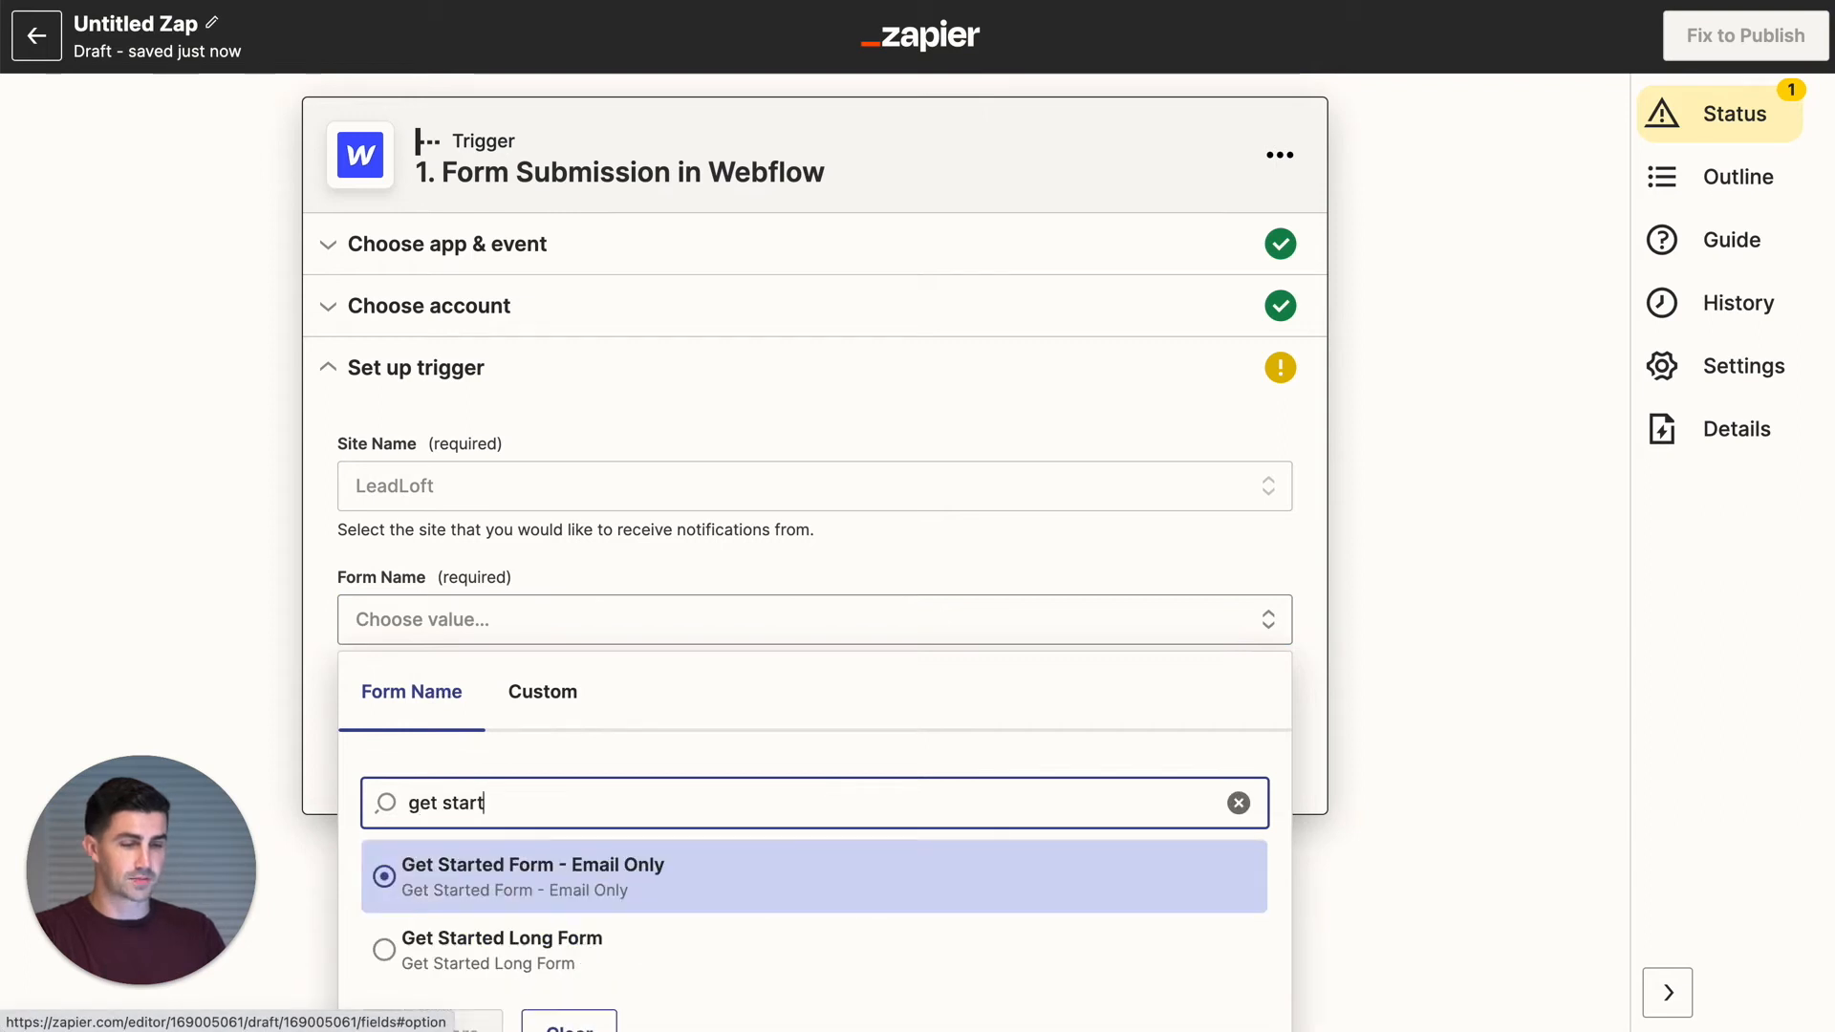
{"action": "left_click", "coordinate": [458, 975]}
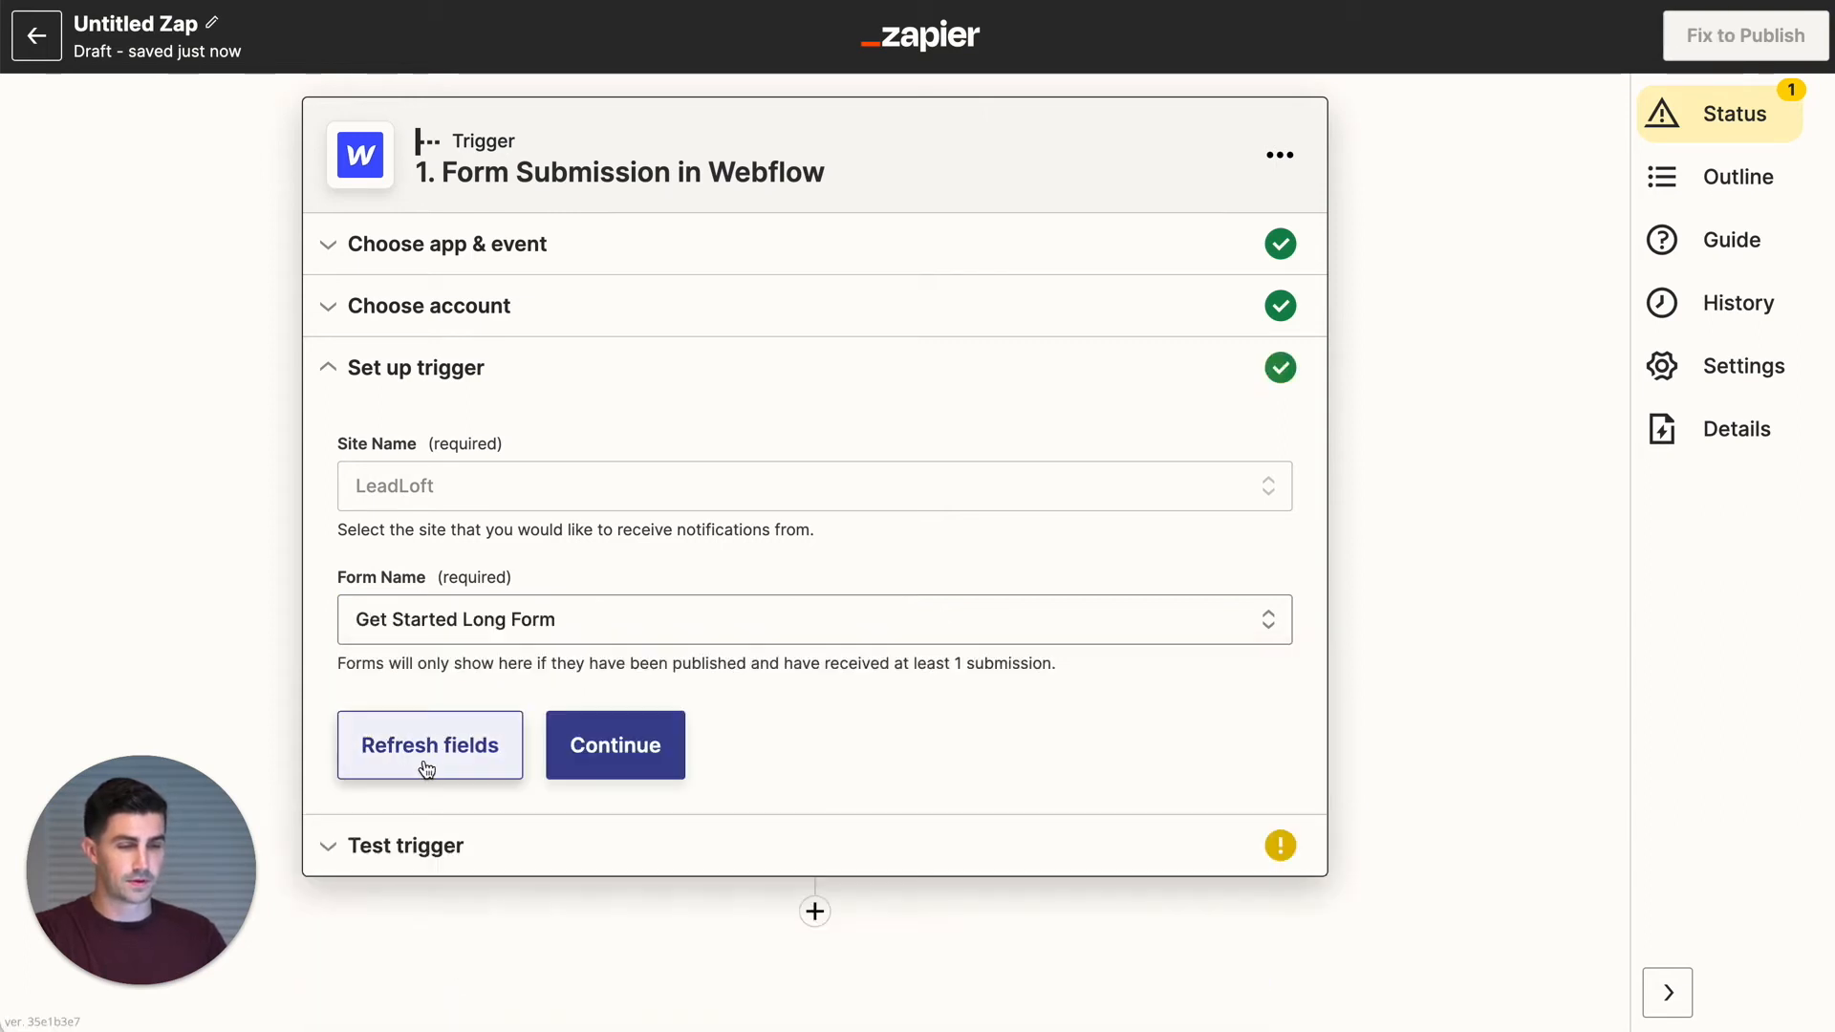
{"action": "left_click", "coordinate": [601, 764]}
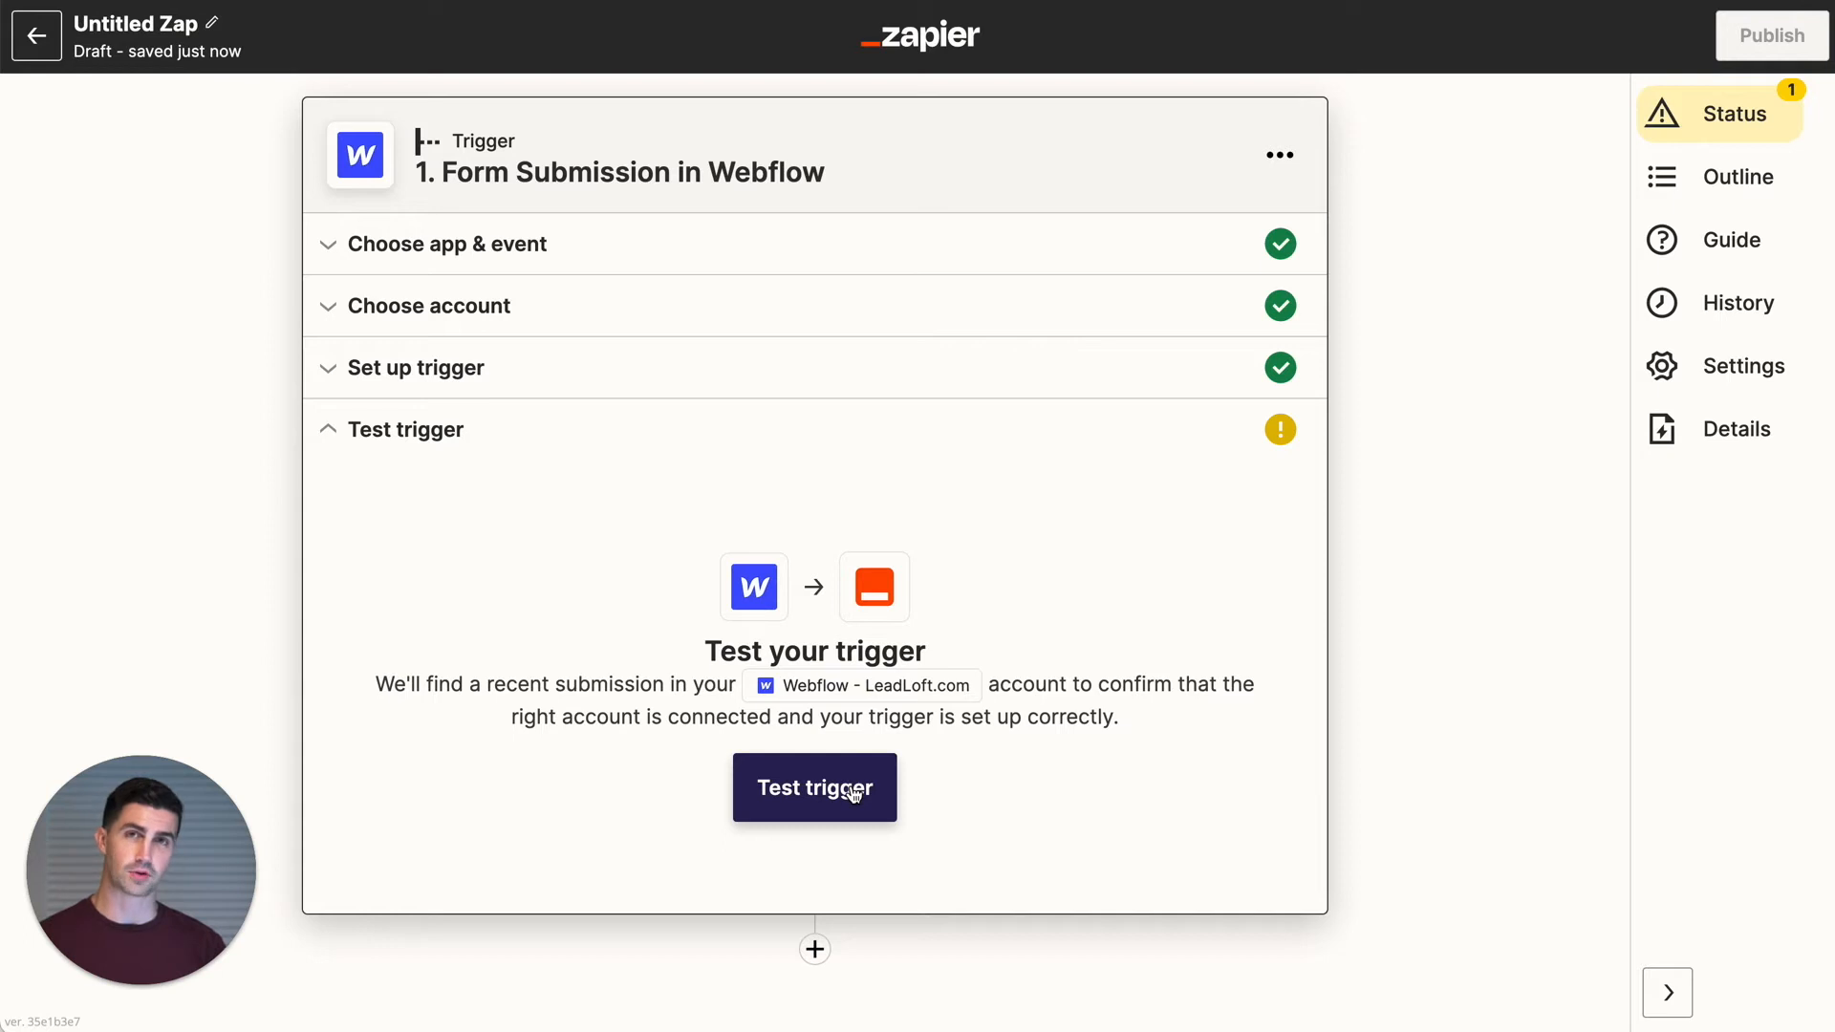
- Test the trigger twice until a sample submission appears with Company Name LeadLoftZaper, then continue
{"action": "left_click", "coordinate": [812, 777]}
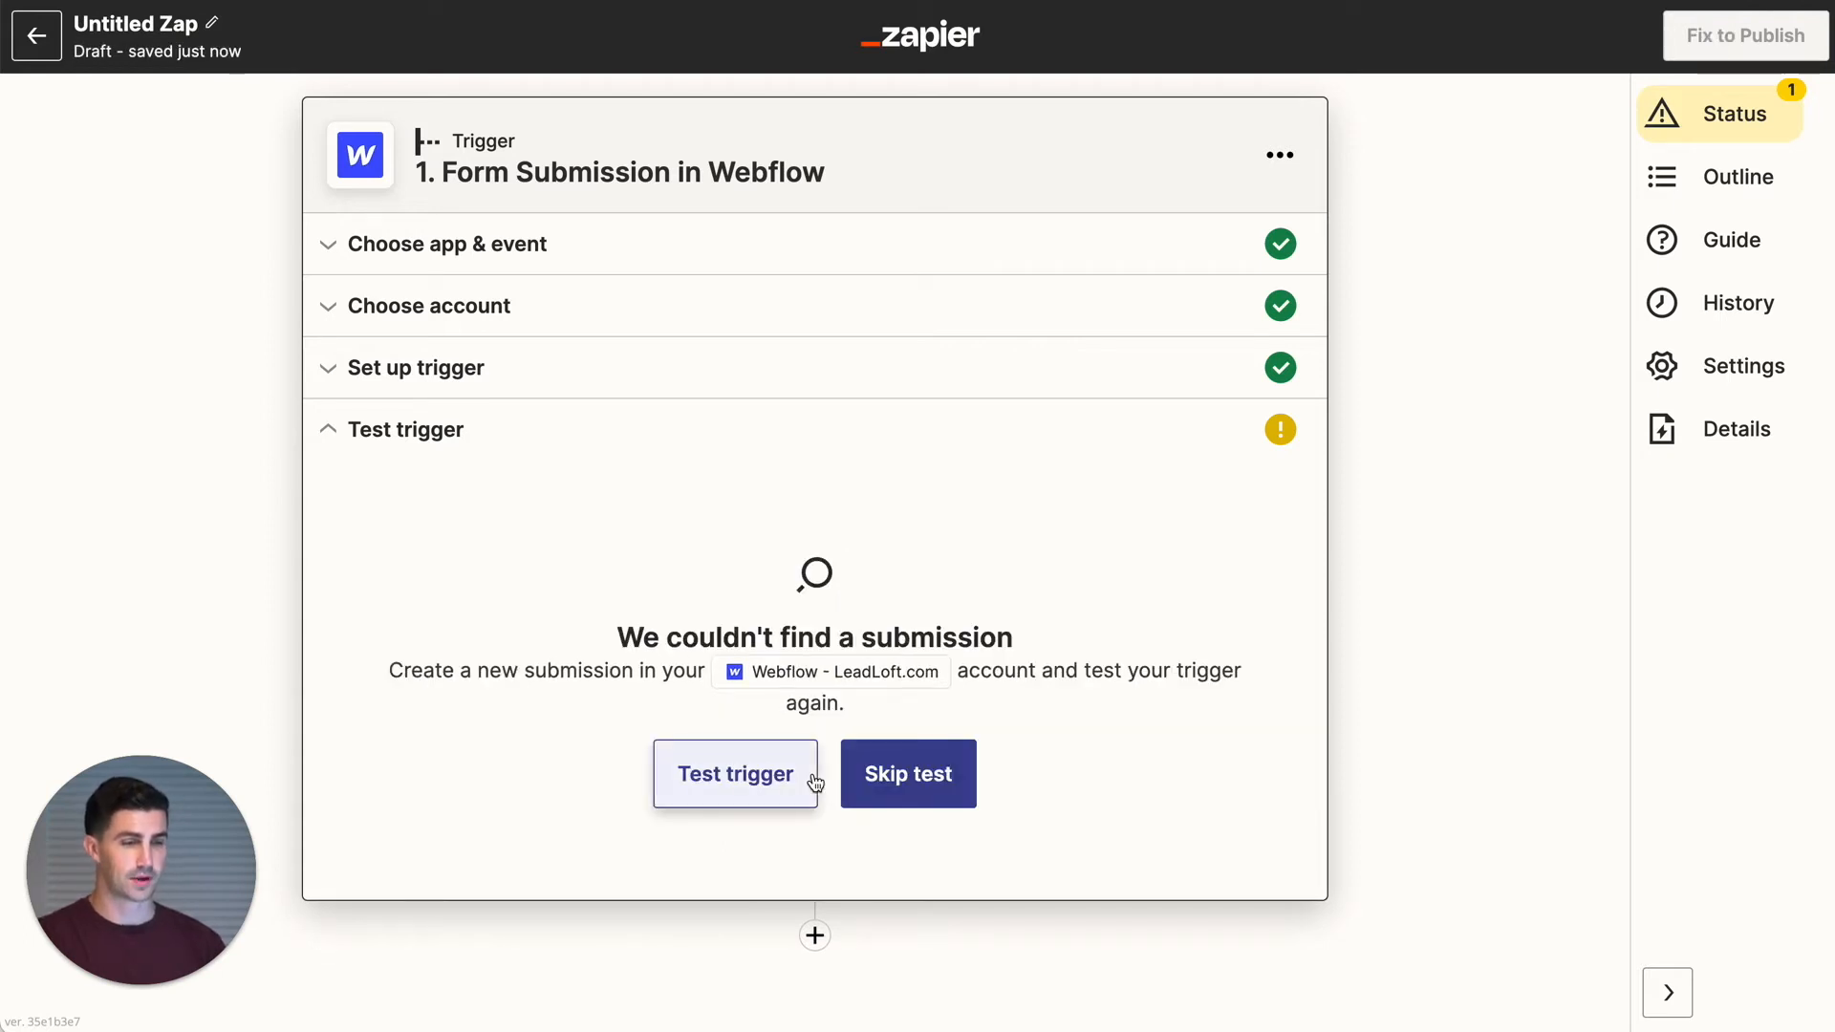
{"action": "left_click", "coordinate": [703, 779]}
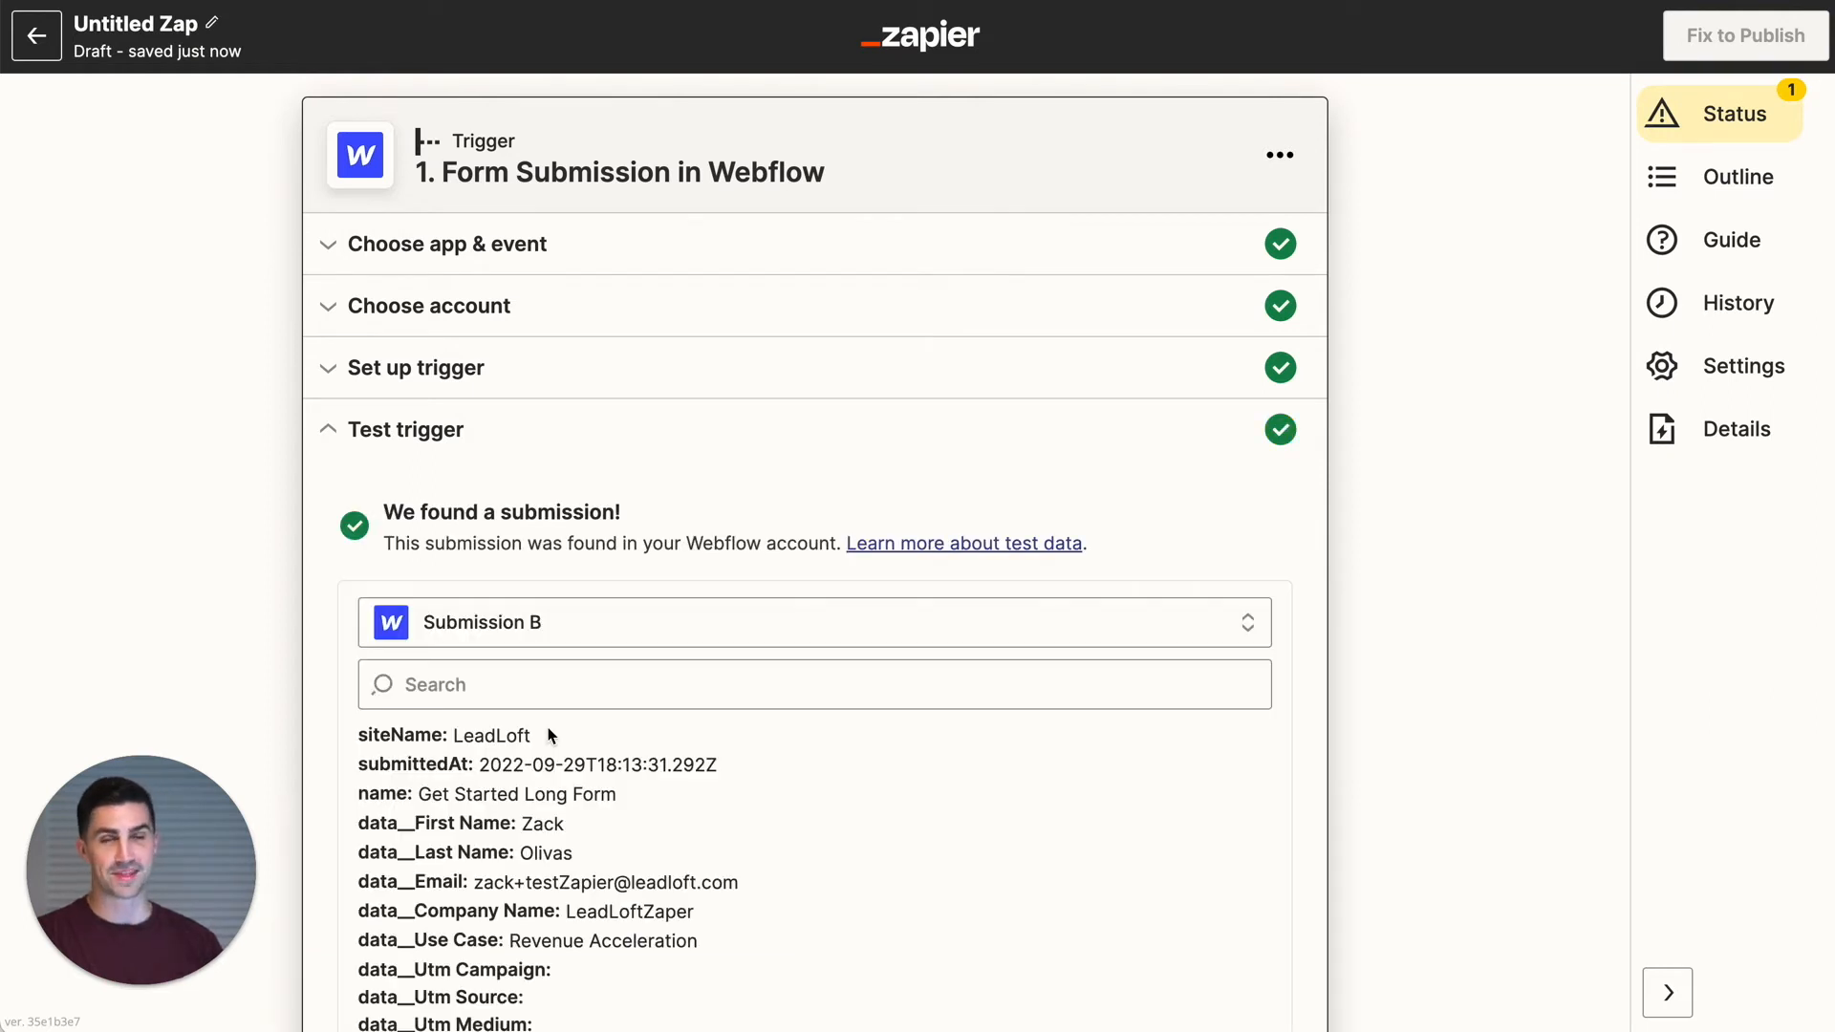
{"action": "scroll", "coordinate": [573, 684], "scroll_direction": "down", "scroll_amount": 5}
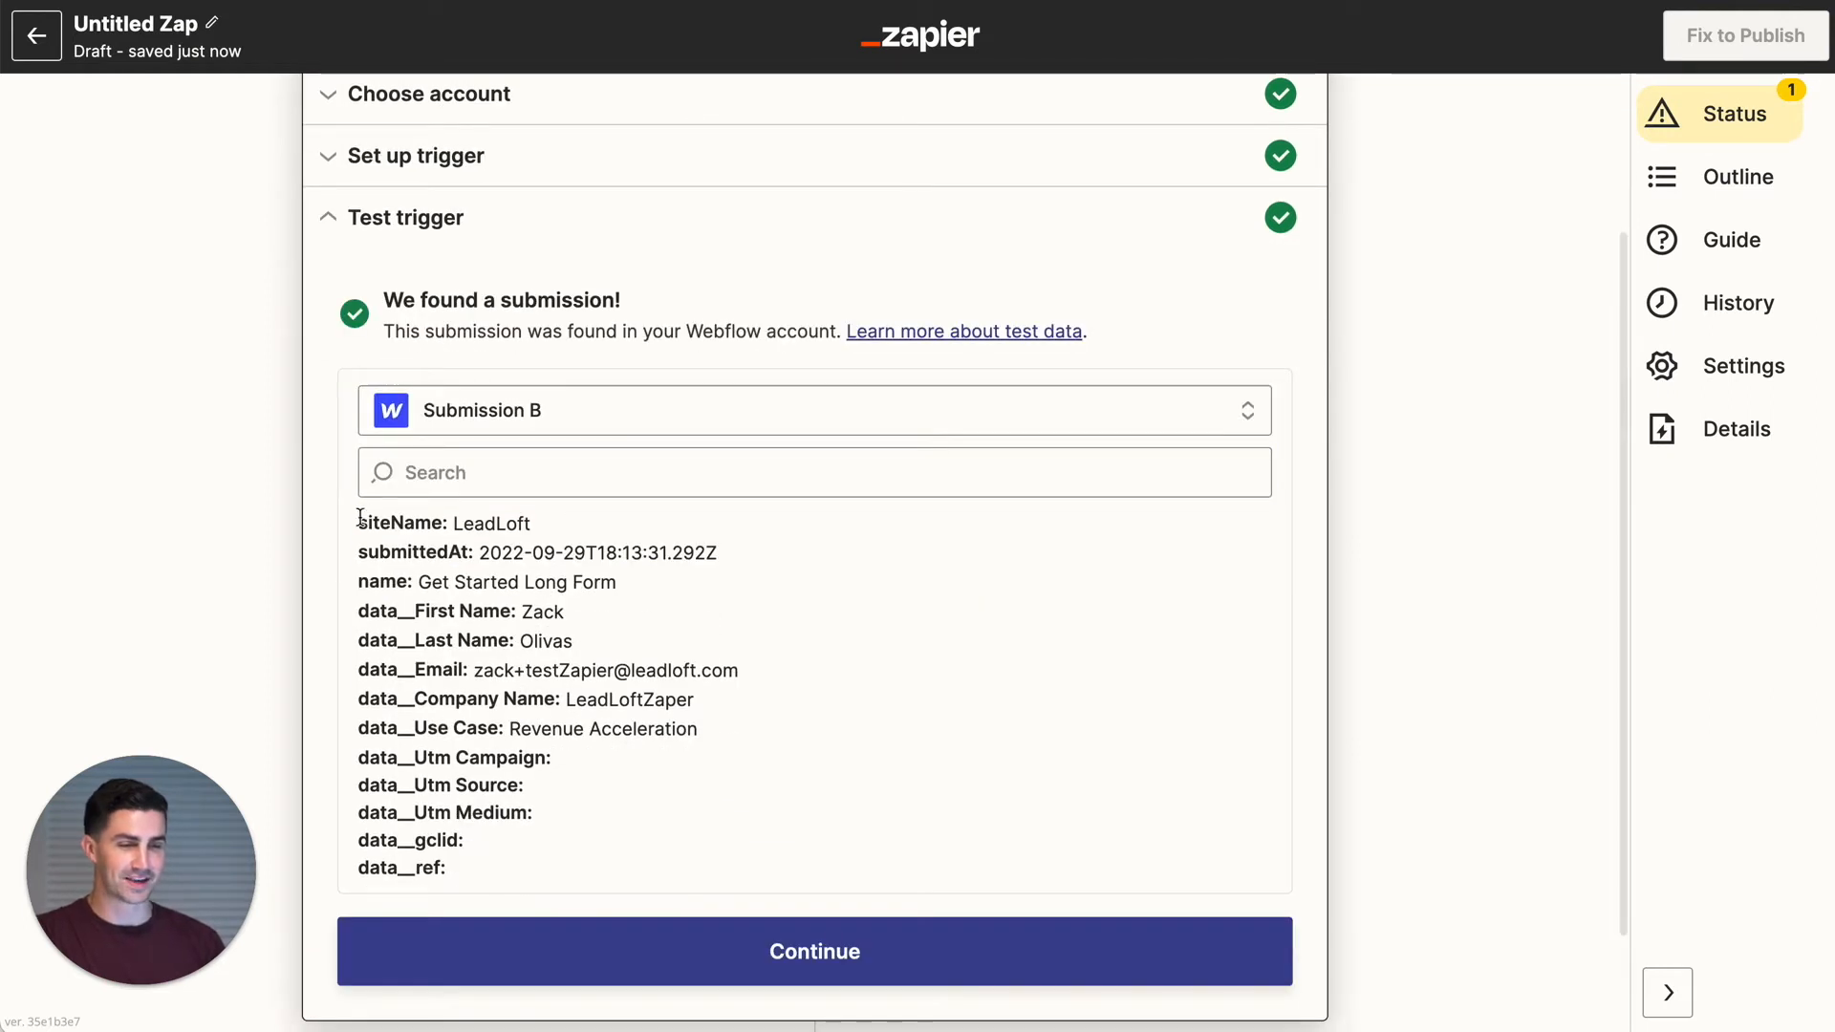
{"action": "left_click_drag", "start_coordinate": [361, 517], "coordinate": [746, 802]}
{"action": "left_click", "coordinate": [746, 803]}
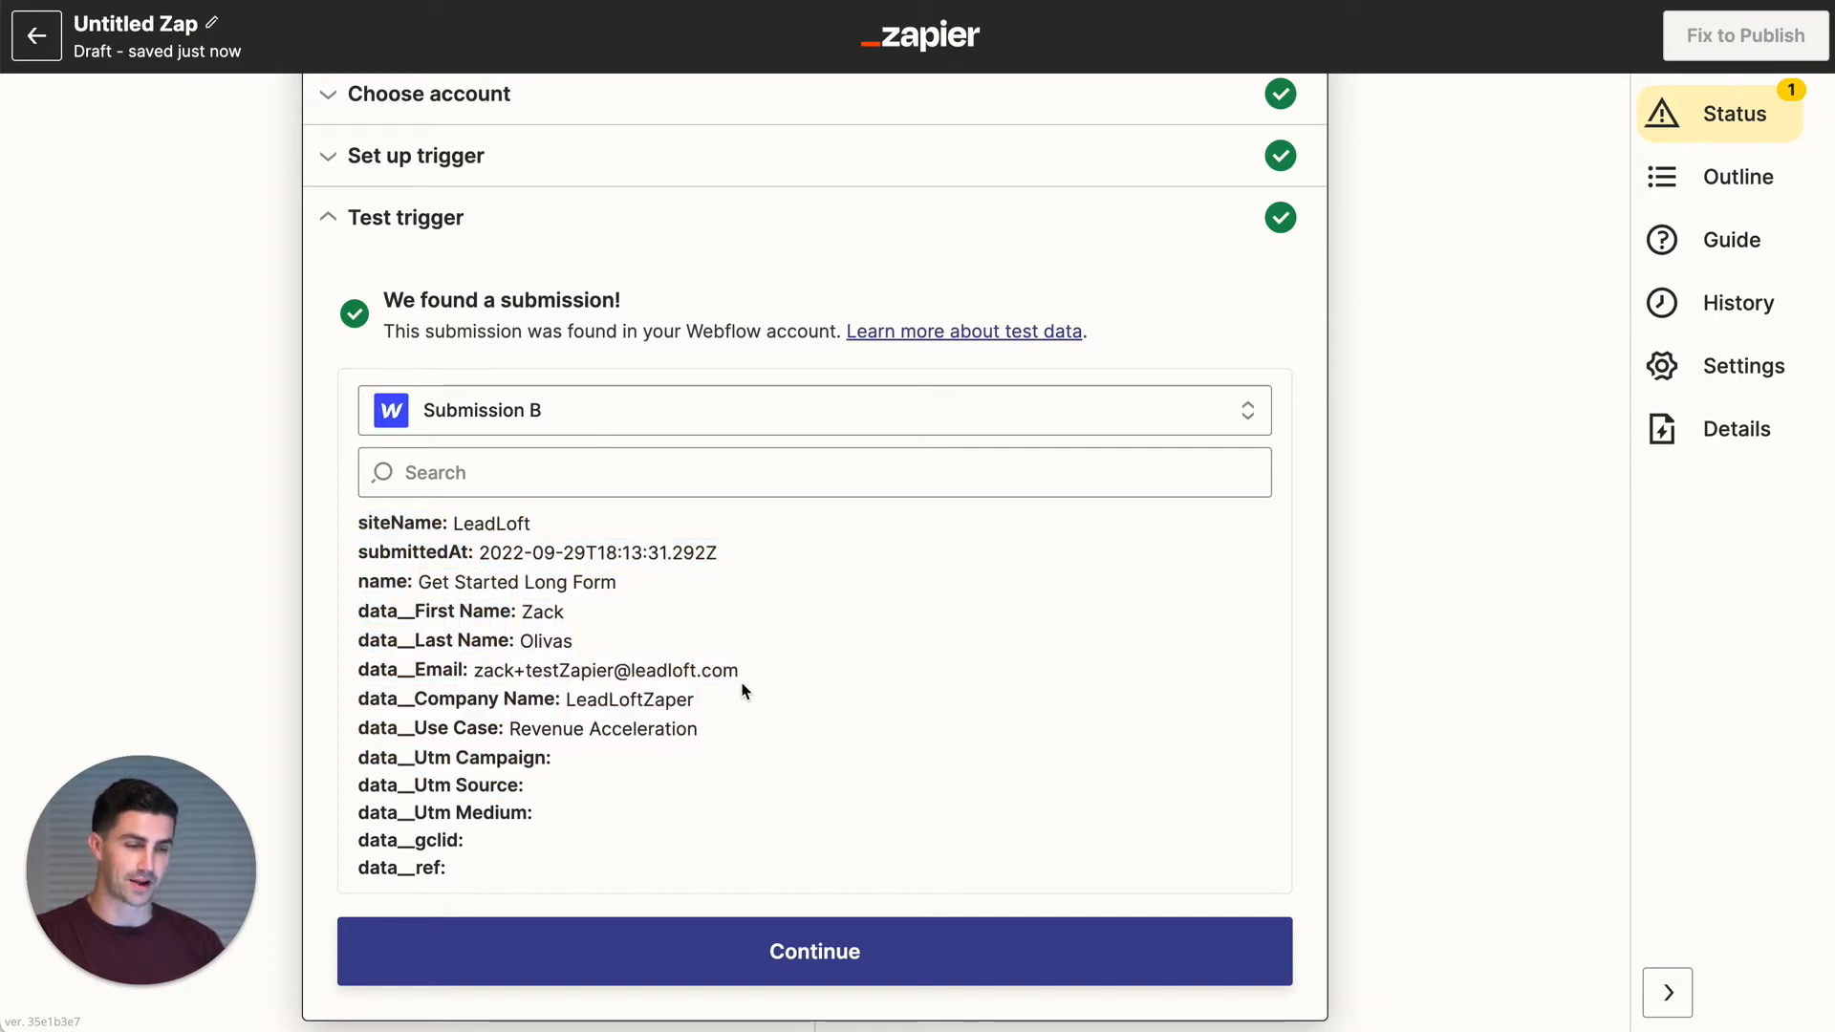
{"action": "left_click_drag", "start_coordinate": [566, 700], "coordinate": [696, 715]}
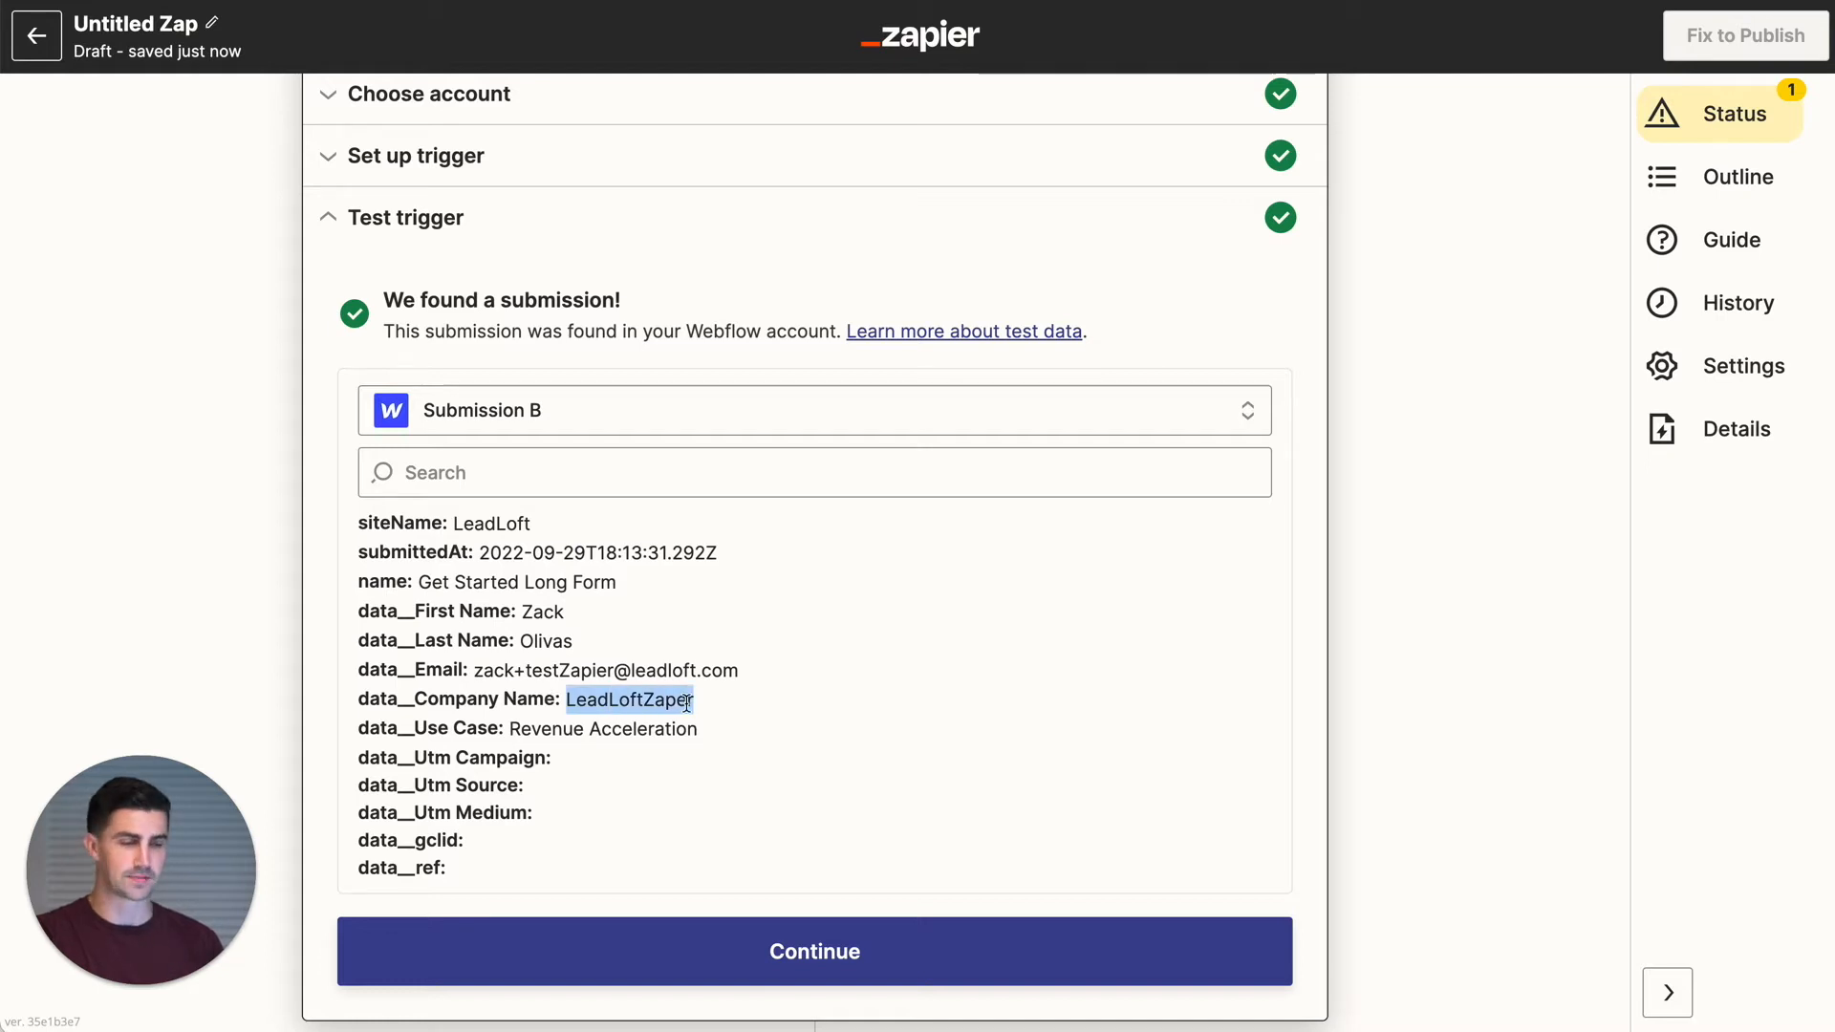
{"action": "left_click_drag", "start_coordinate": [521, 730], "coordinate": [755, 744]}
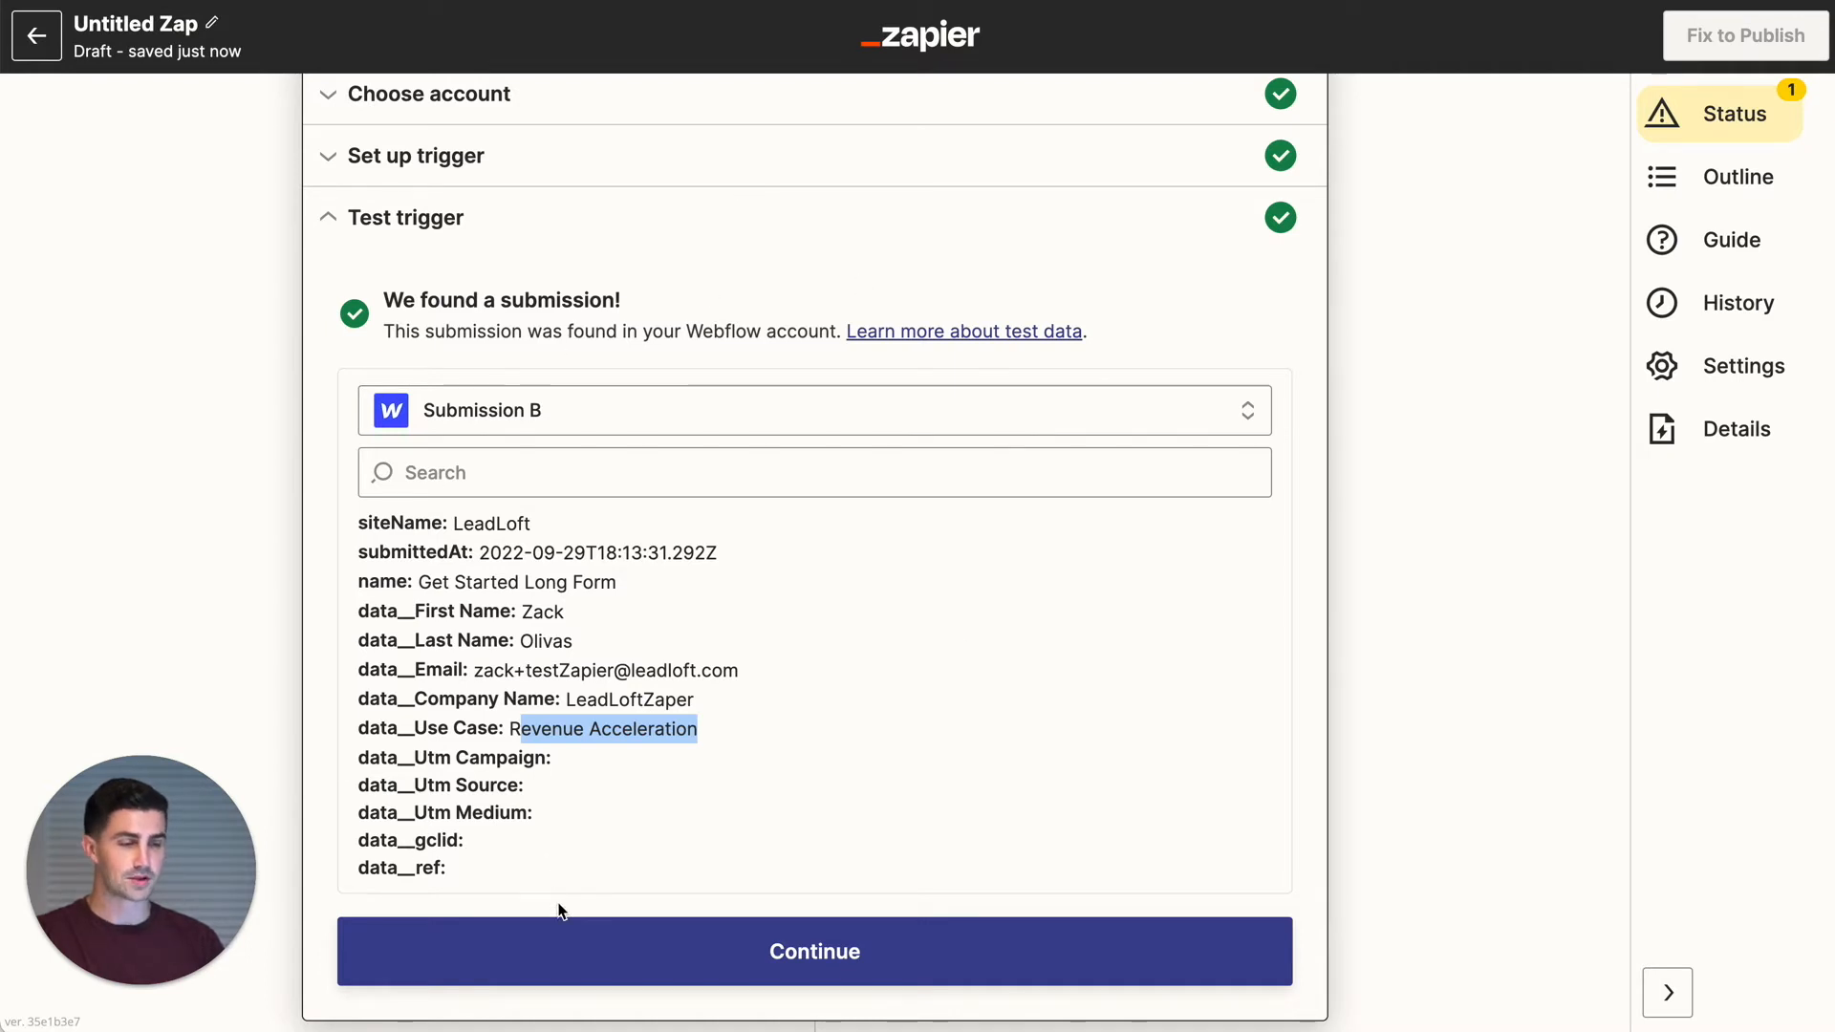
{"action": "left_click", "coordinate": [578, 951]}
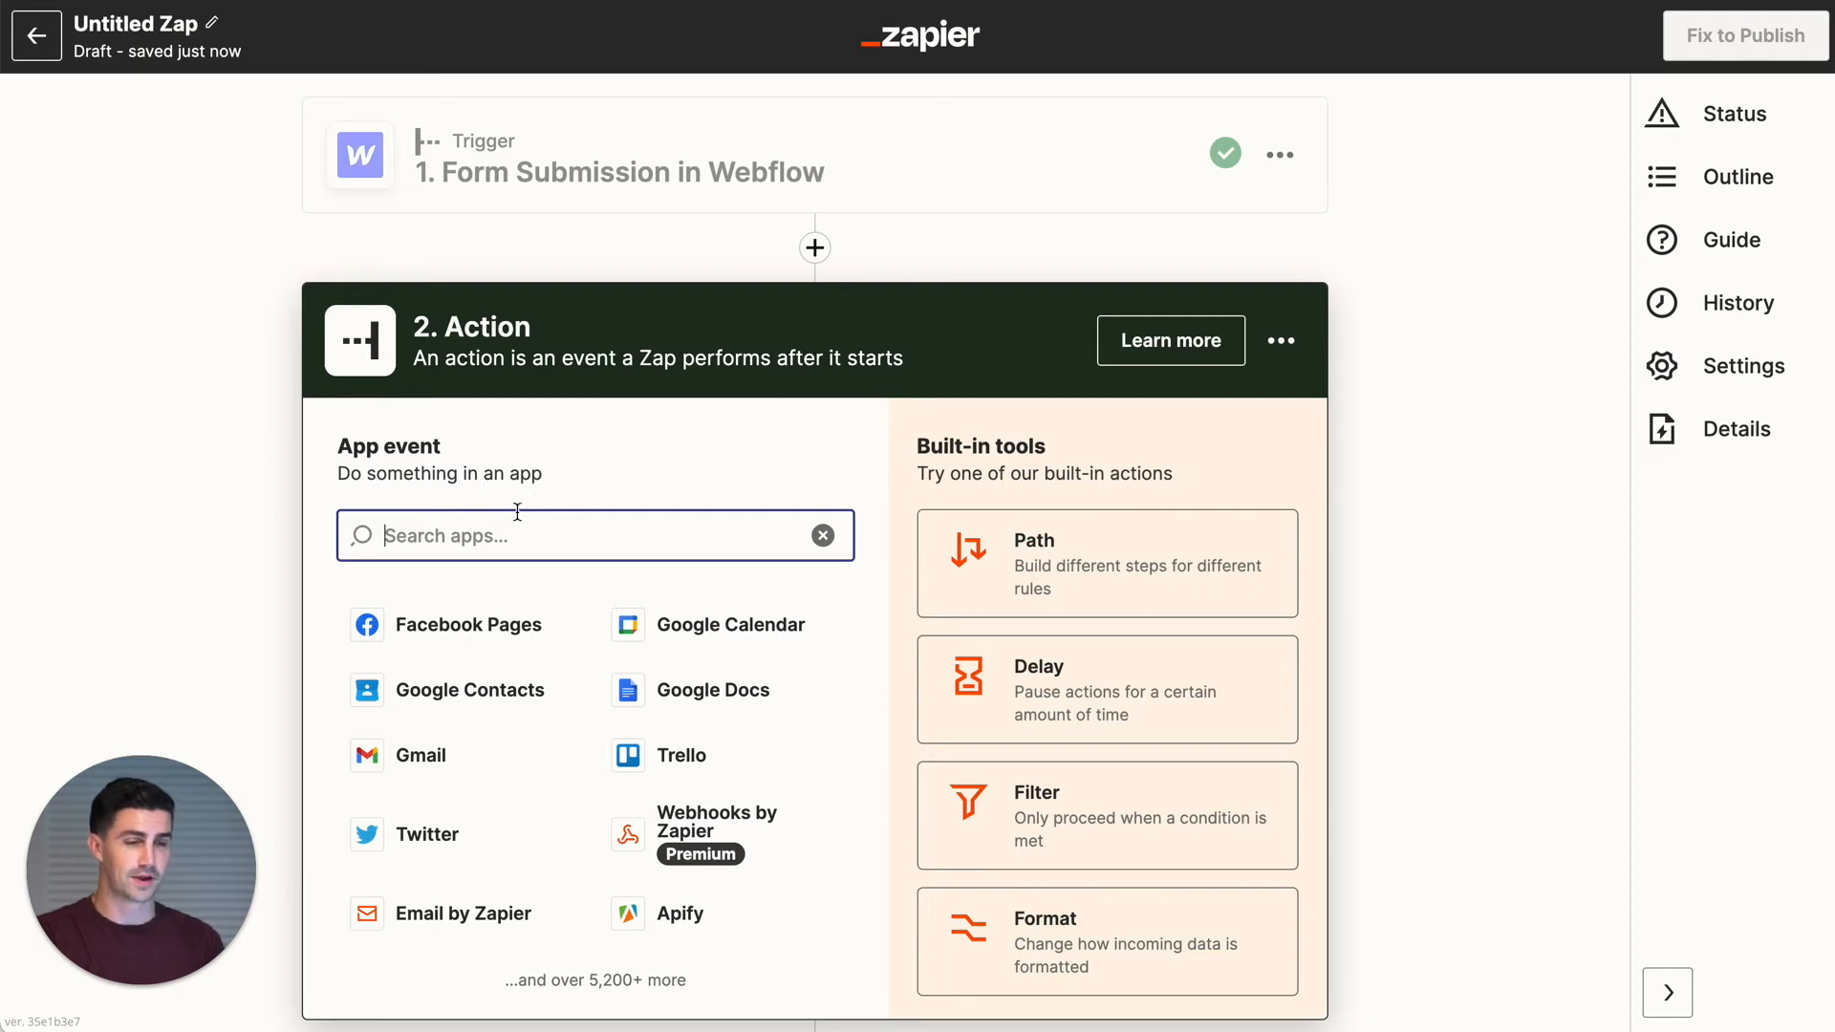
- Search 'LeadLoft' and pick Leadloft (1.0.0) with the Create or Update Lead event
{"action": "type", "text": "LeadLoft"}
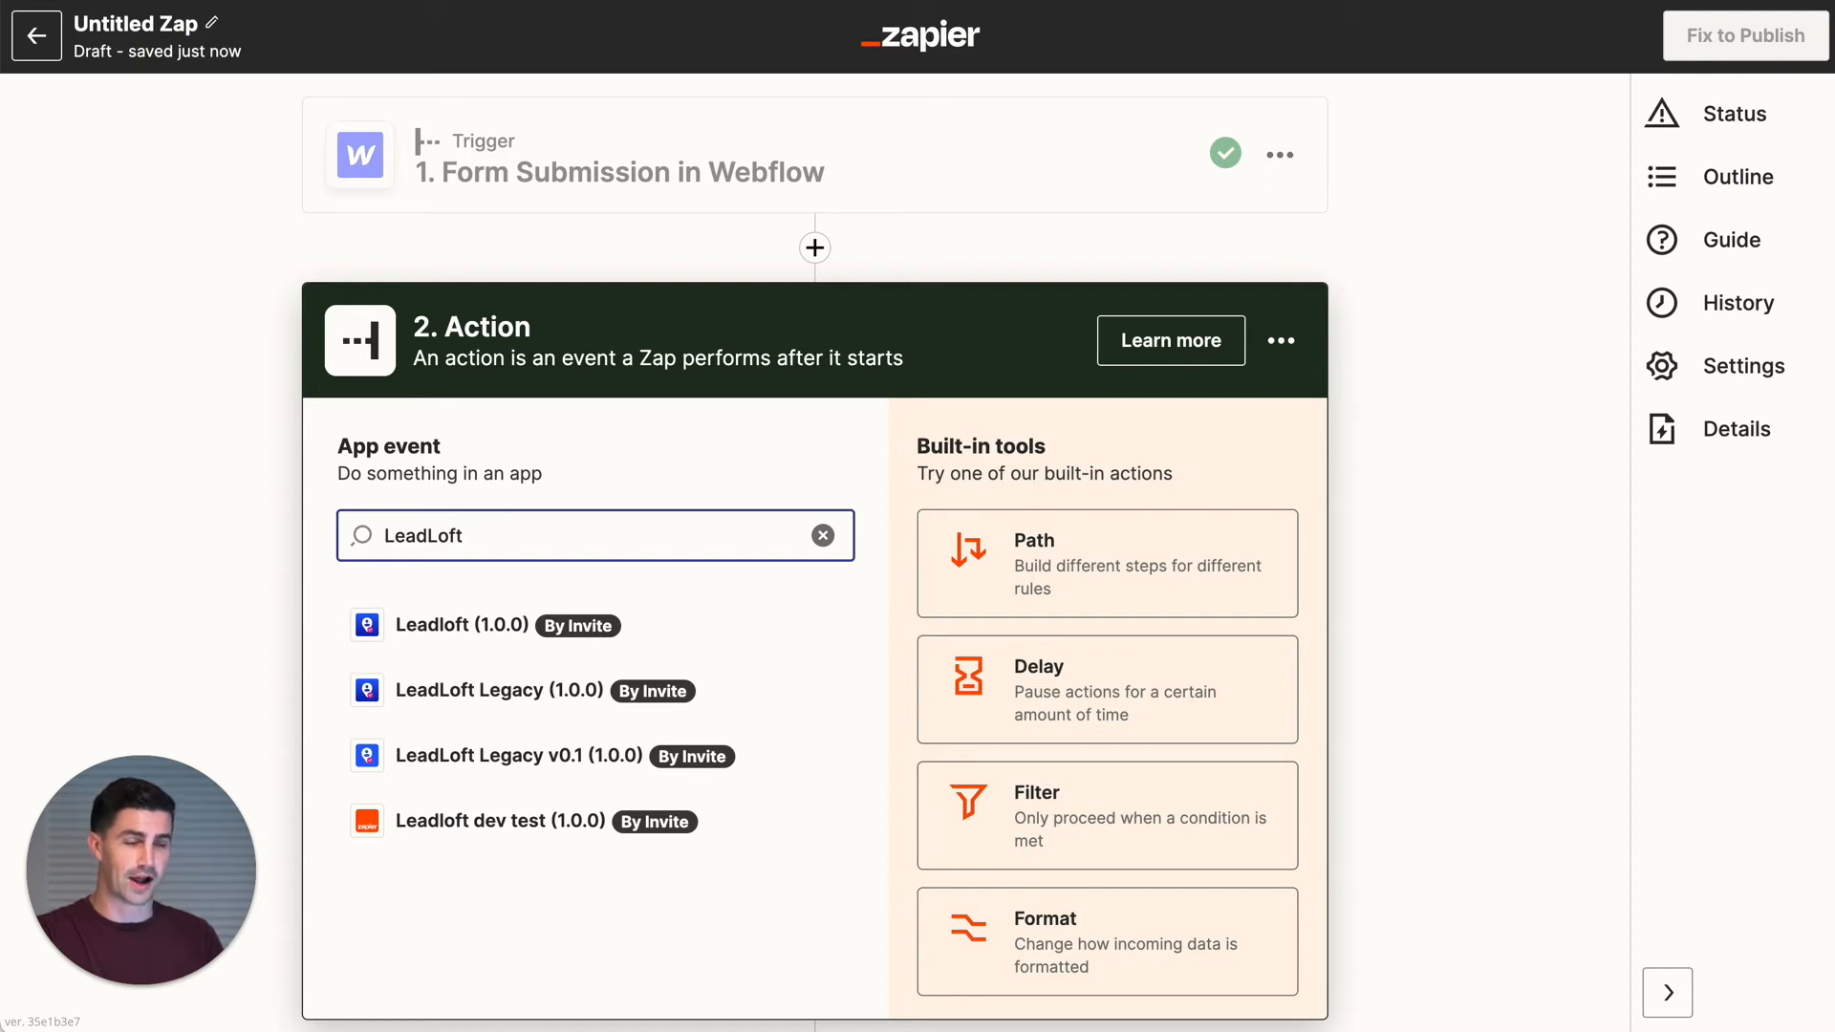
{"action": "left_click", "coordinate": [474, 644]}
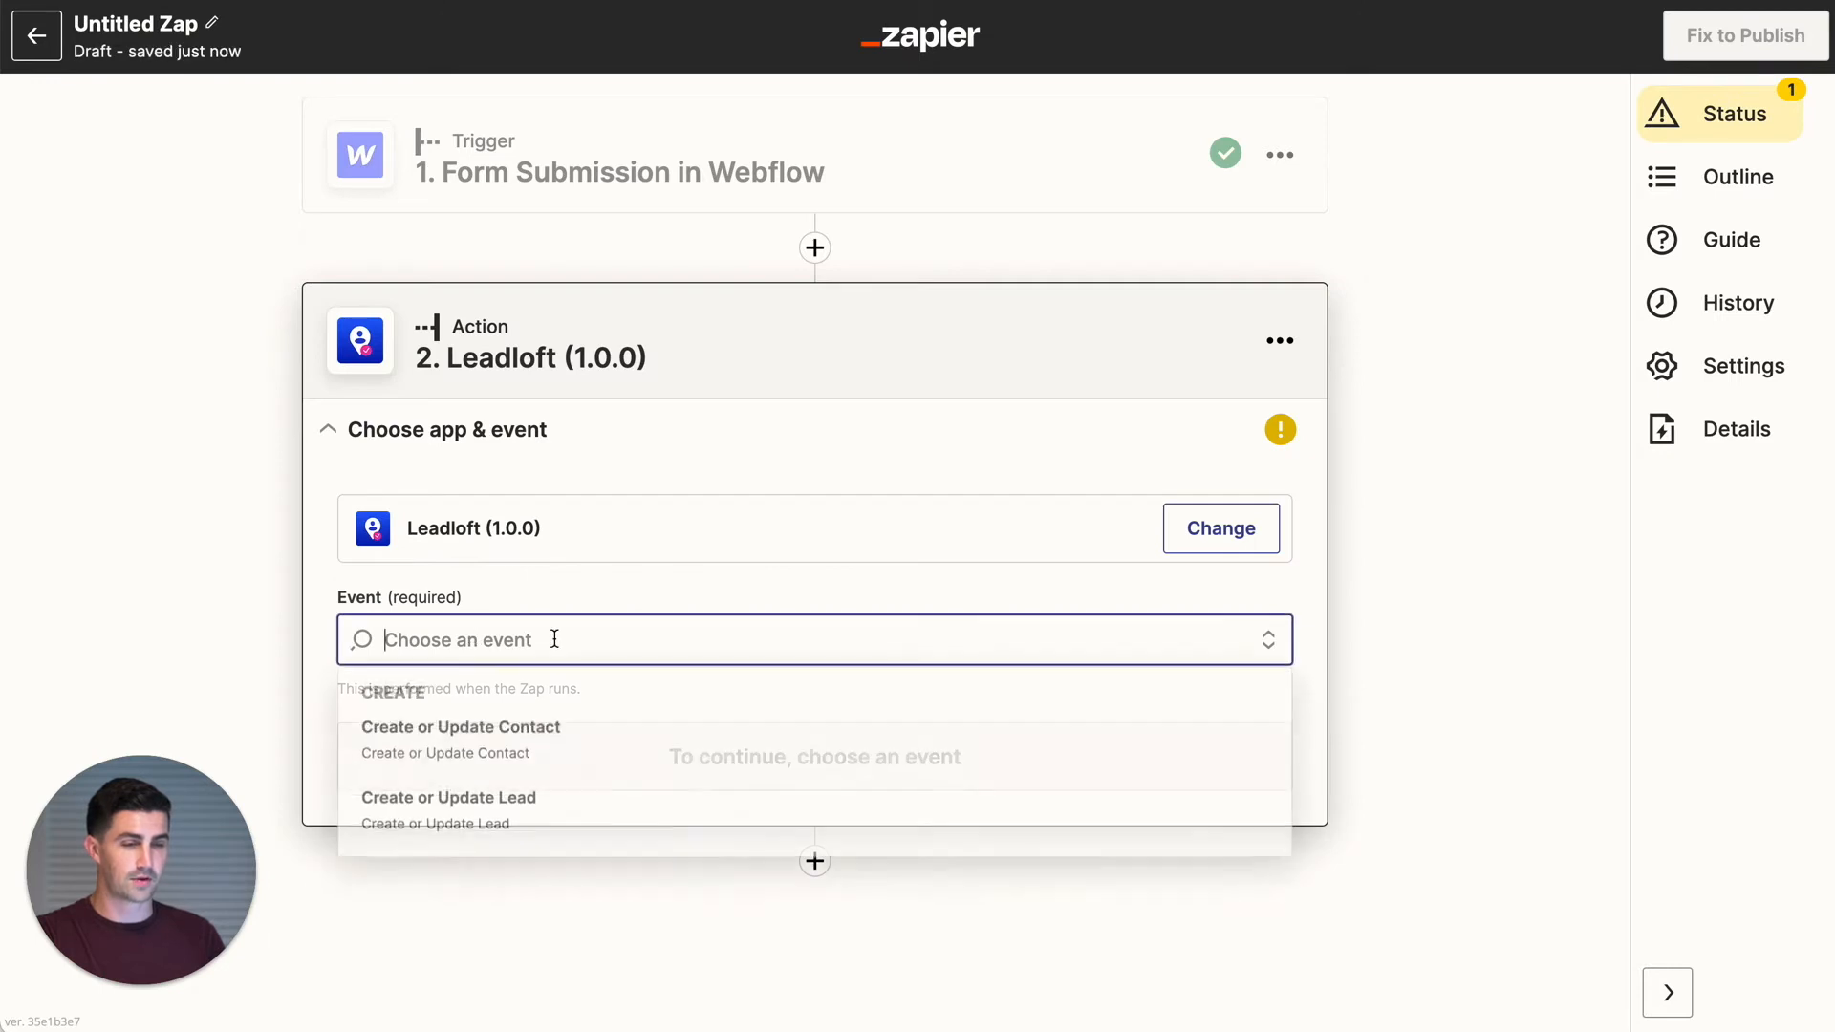
{"action": "left_click", "coordinate": [546, 822]}
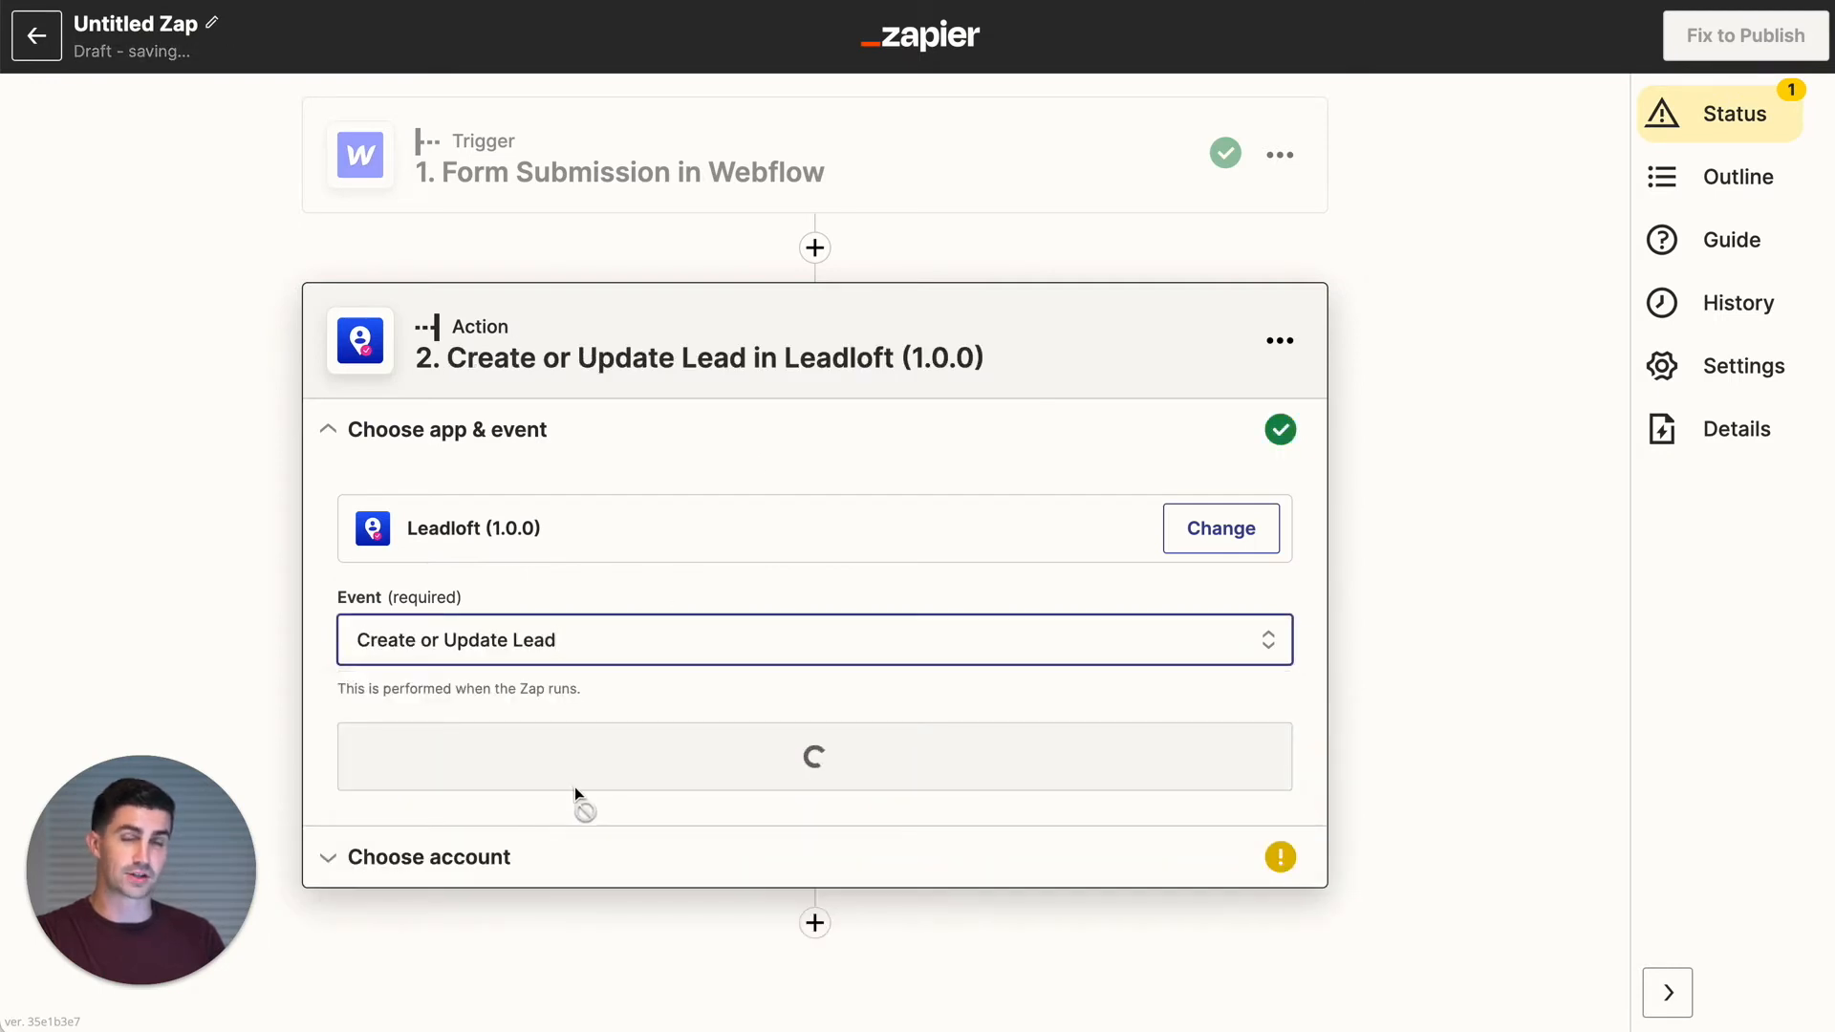
{"action": "left_click", "coordinate": [630, 778]}
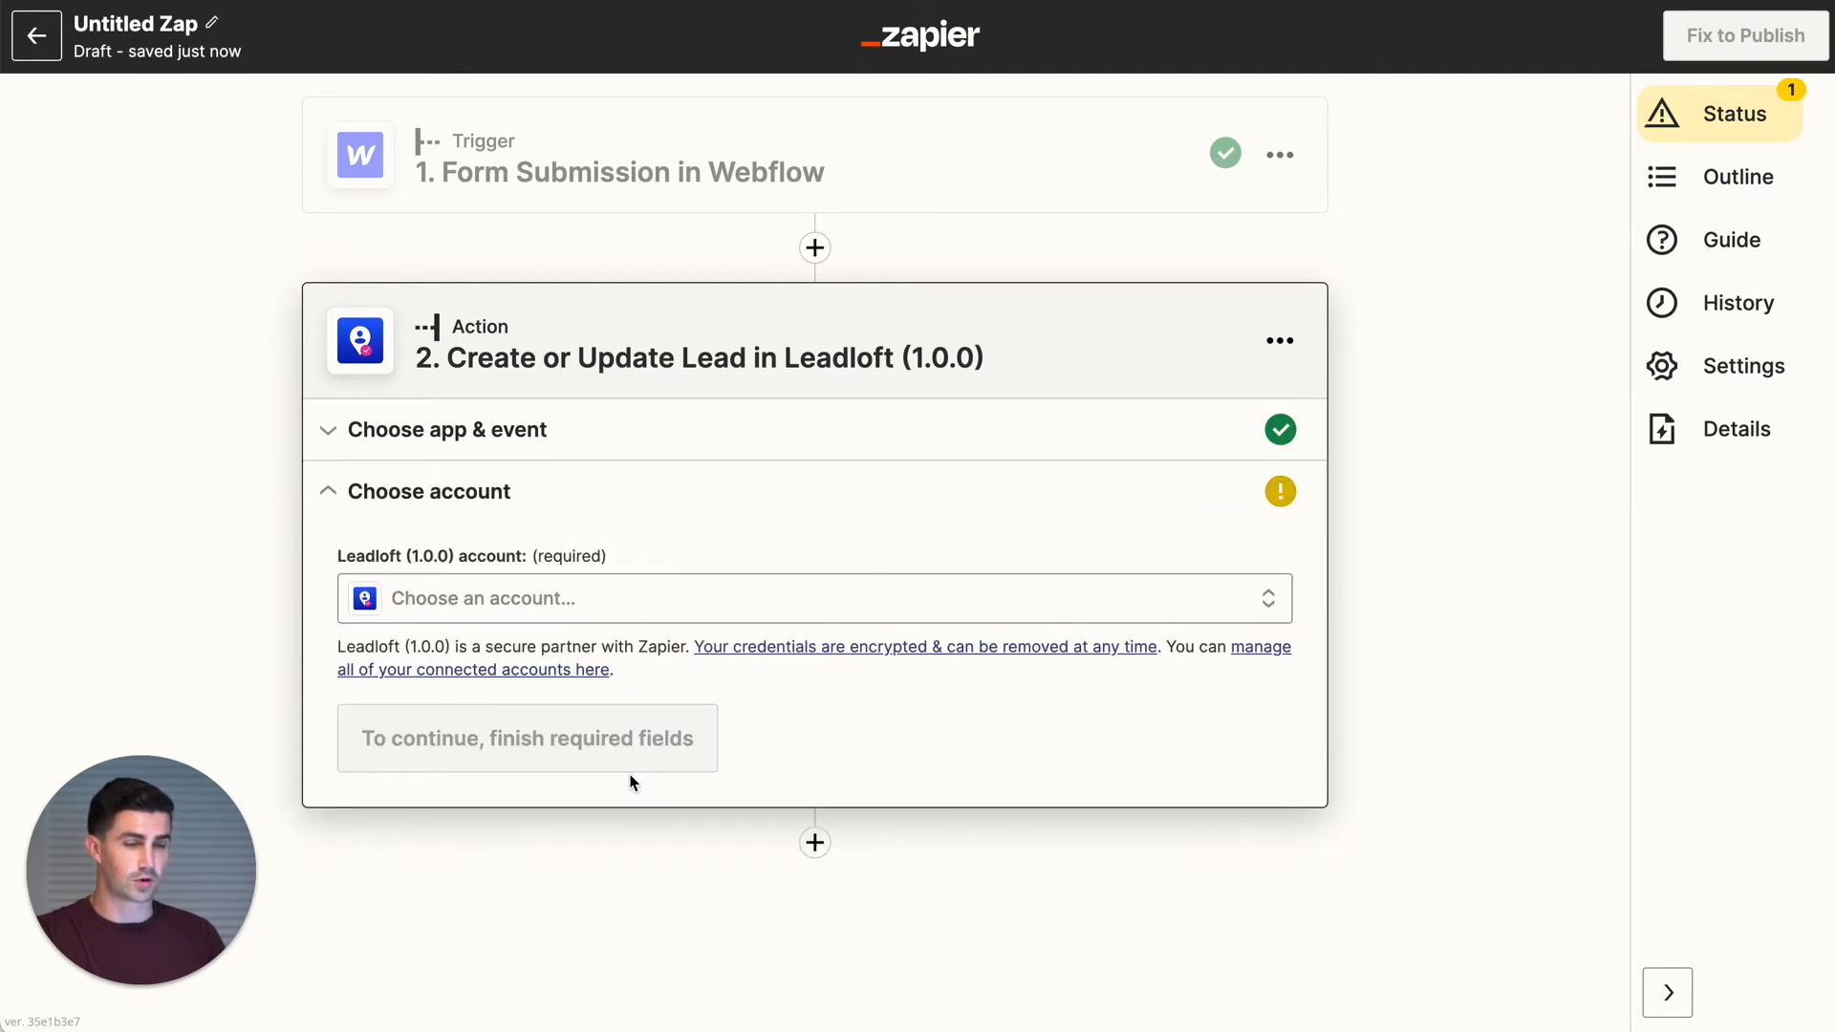
{"action": "left_click", "coordinate": [476, 598]}
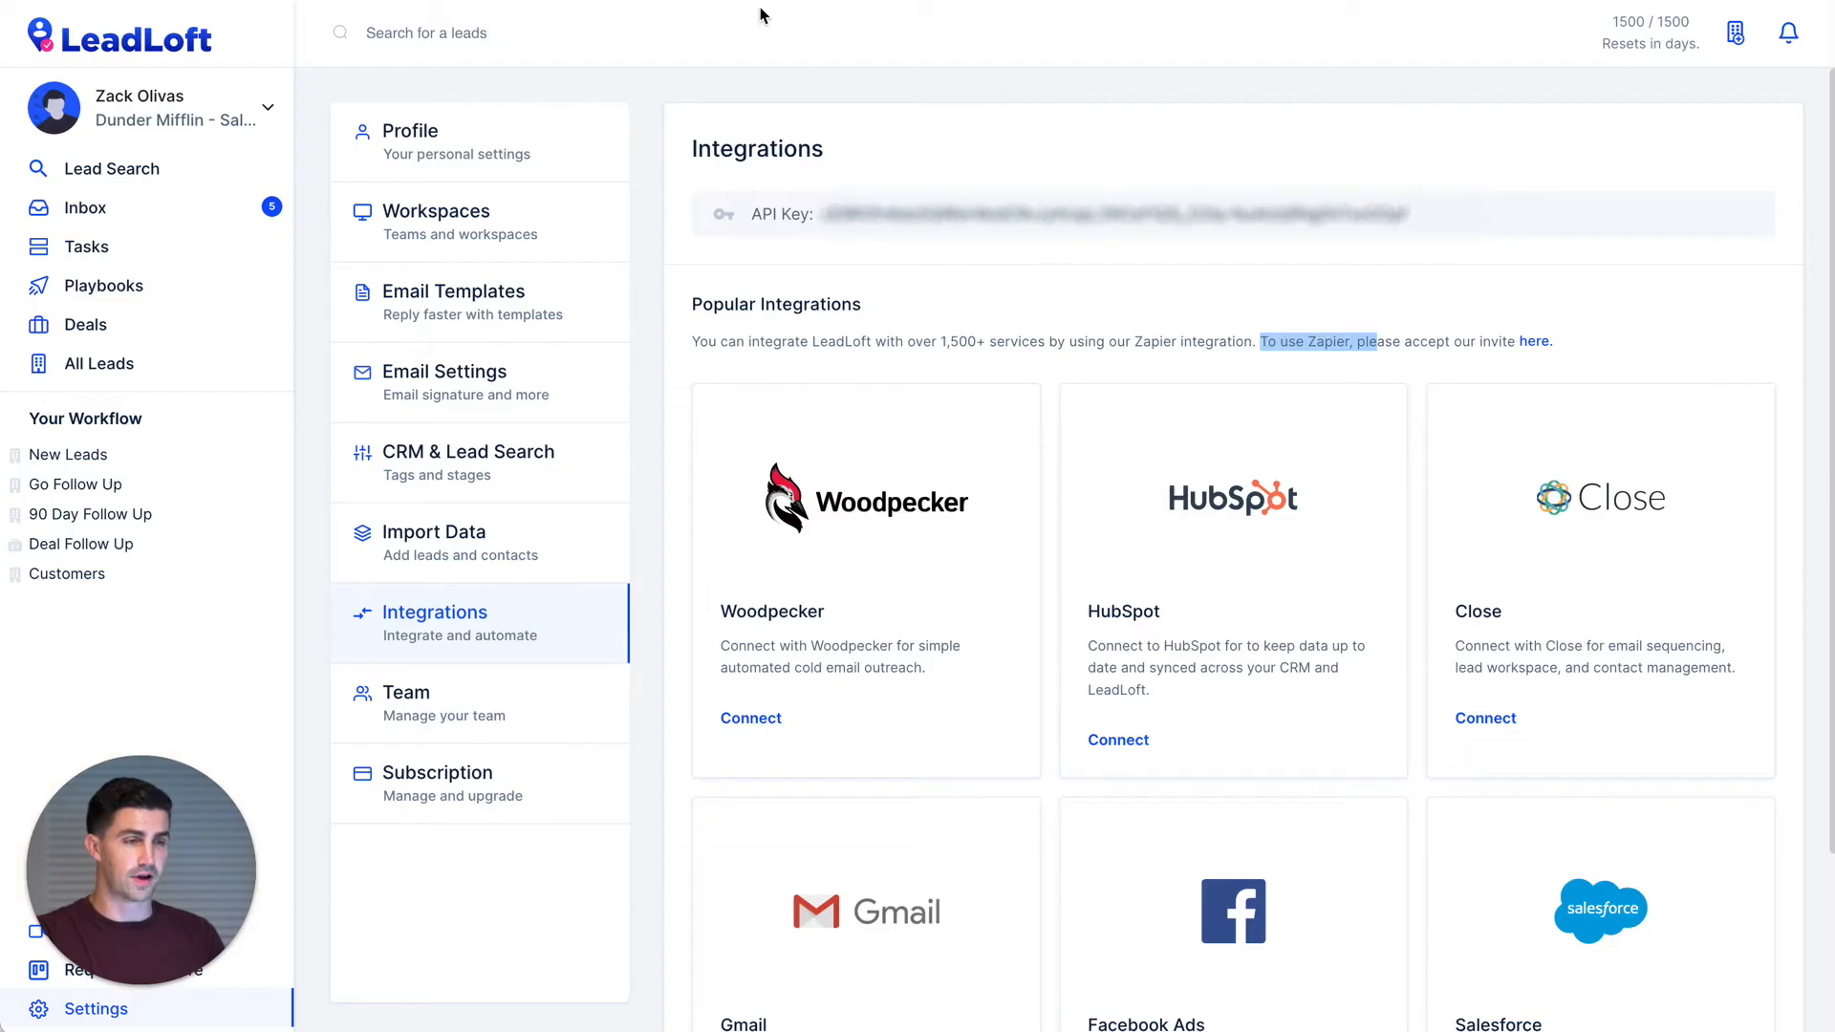
- Select the account's API key on LeadLoft's Integrations settings page
{"action": "double_click", "coordinate": [937, 232]}
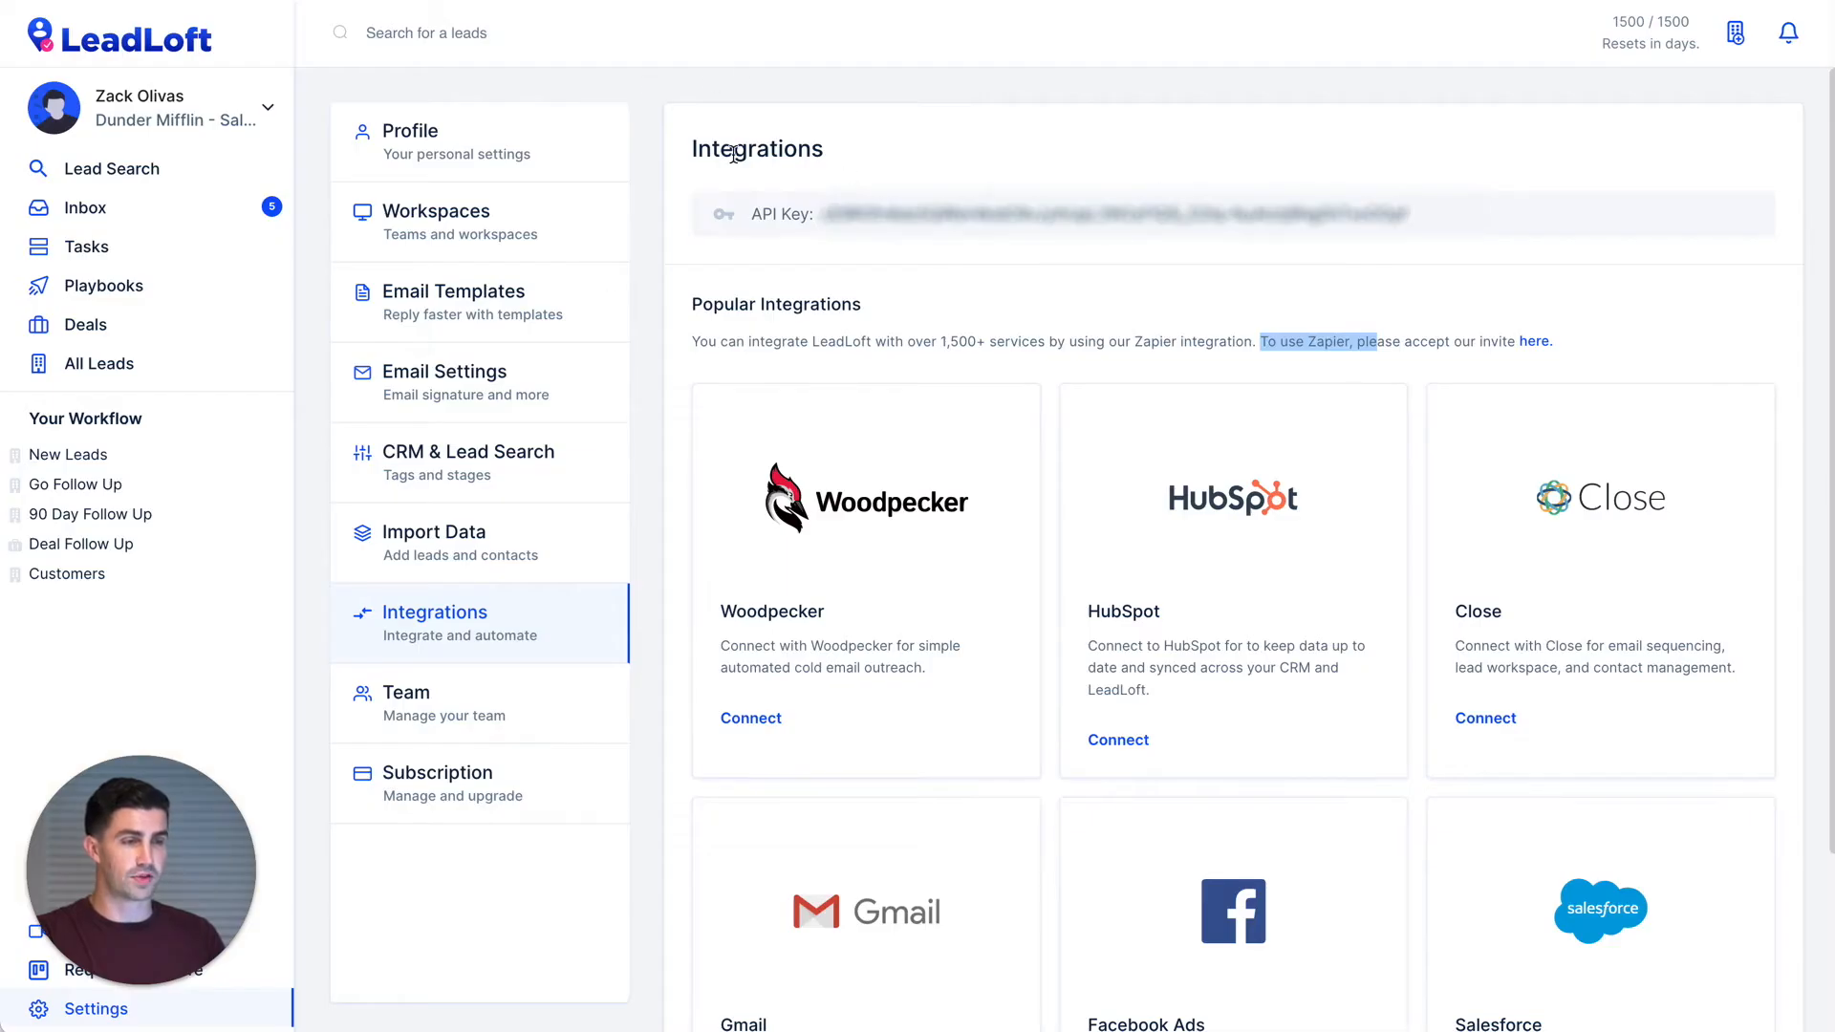
{"action": "left_click_drag", "start_coordinate": [700, 150], "coordinate": [981, 192]}
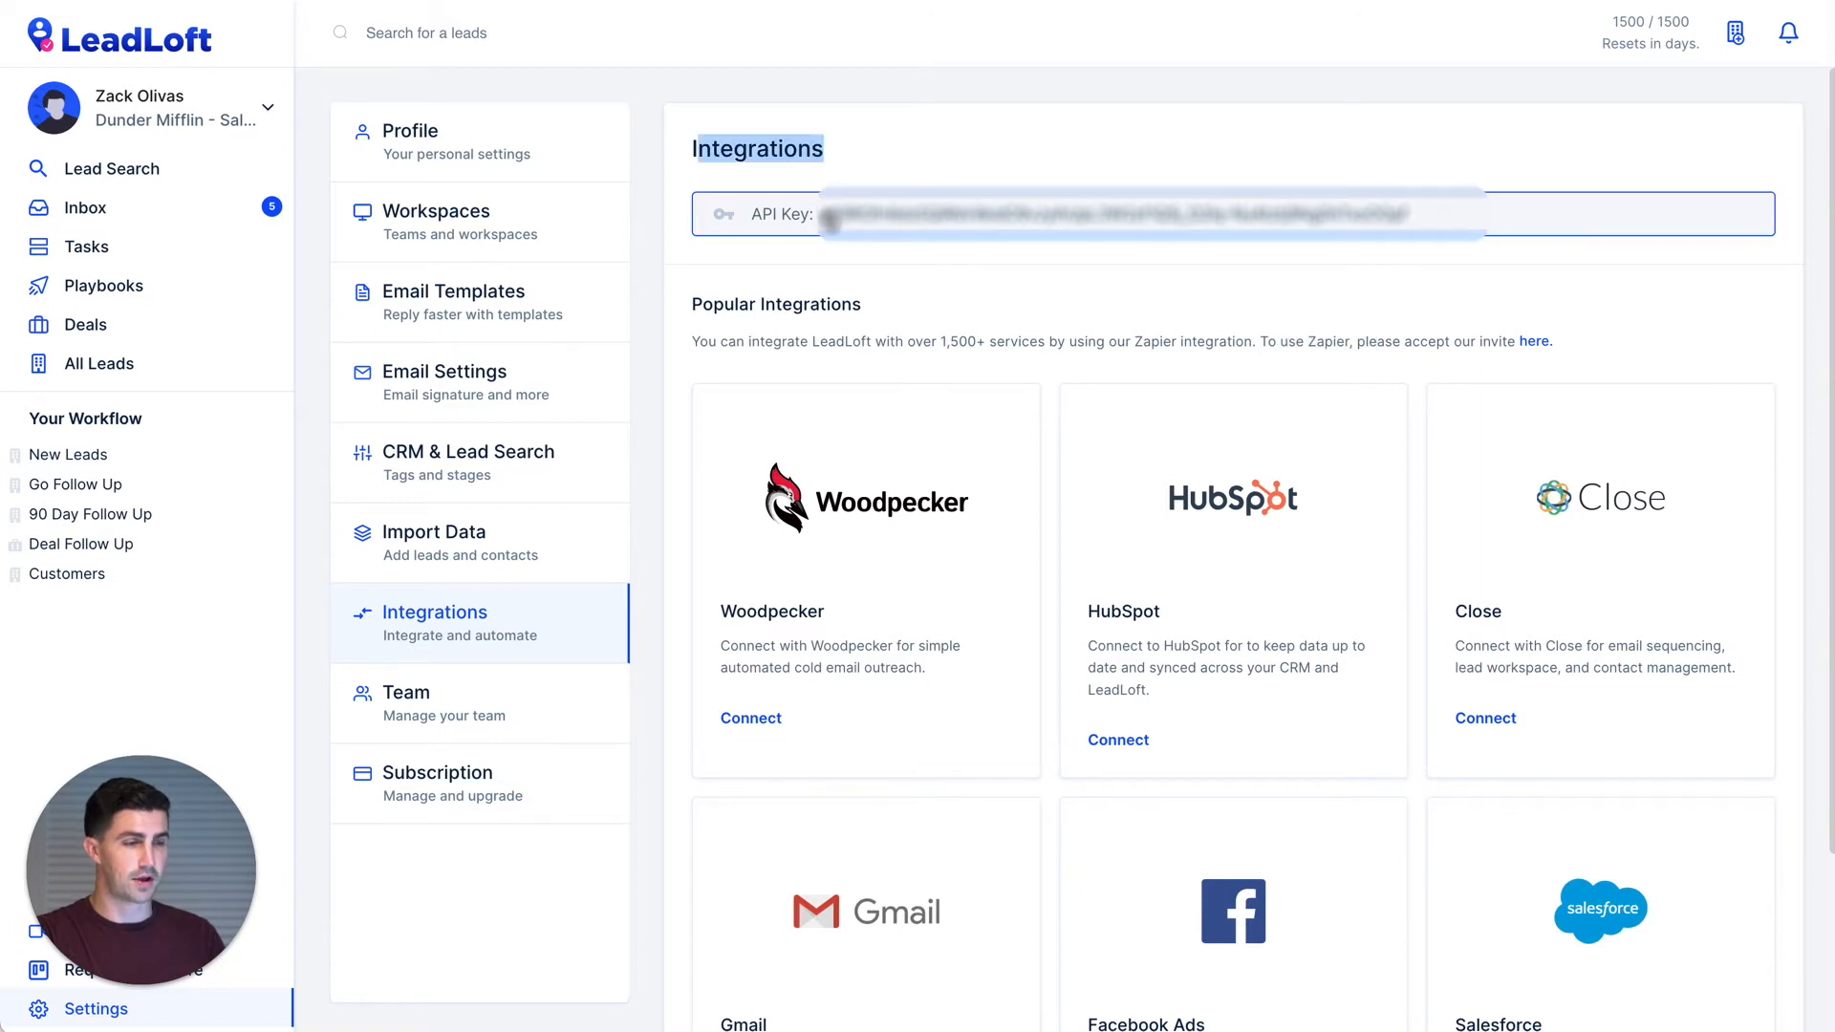
{"action": "left_click_drag", "start_coordinate": [828, 228], "coordinate": [1427, 230]}
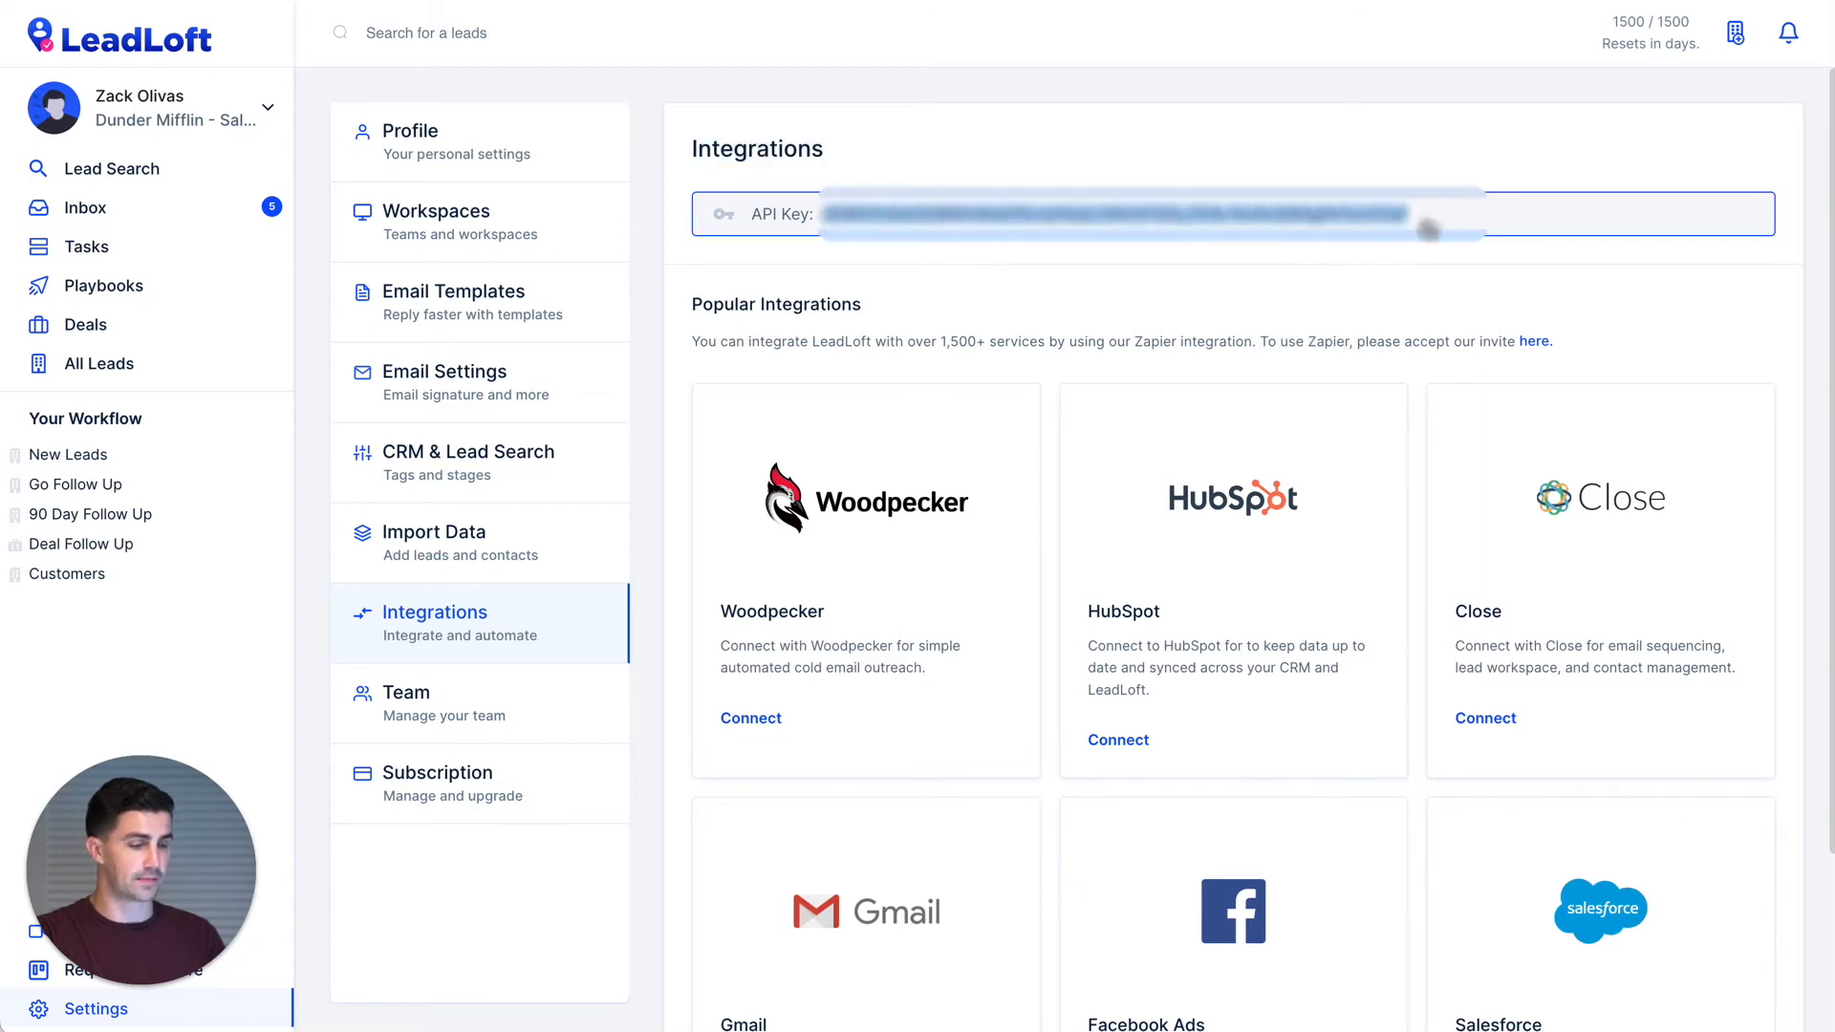
{"action": "left_click", "coordinate": [1233, 270]}
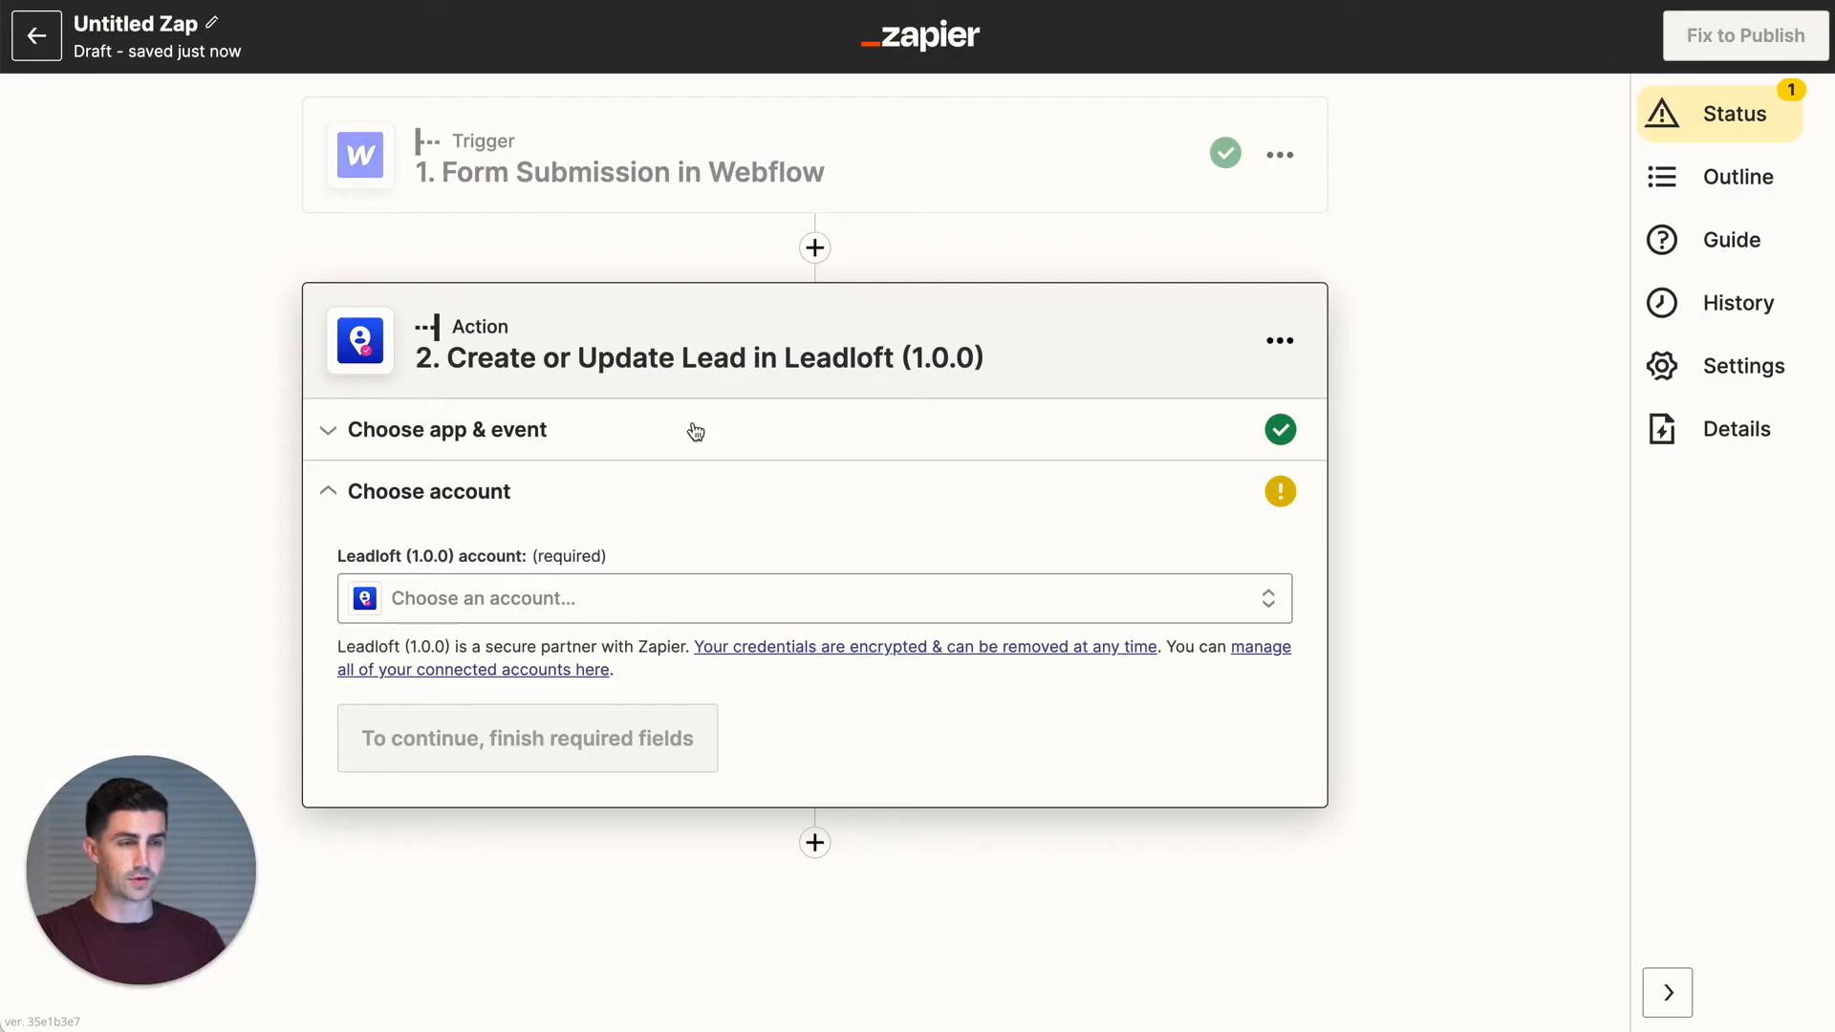
- Connect a new Leadloft account with the API key and select Leadloft (1.0.0) #2 for the step
{"action": "left_click", "coordinate": [636, 598]}
{"action": "left_click", "coordinate": [711, 994]}
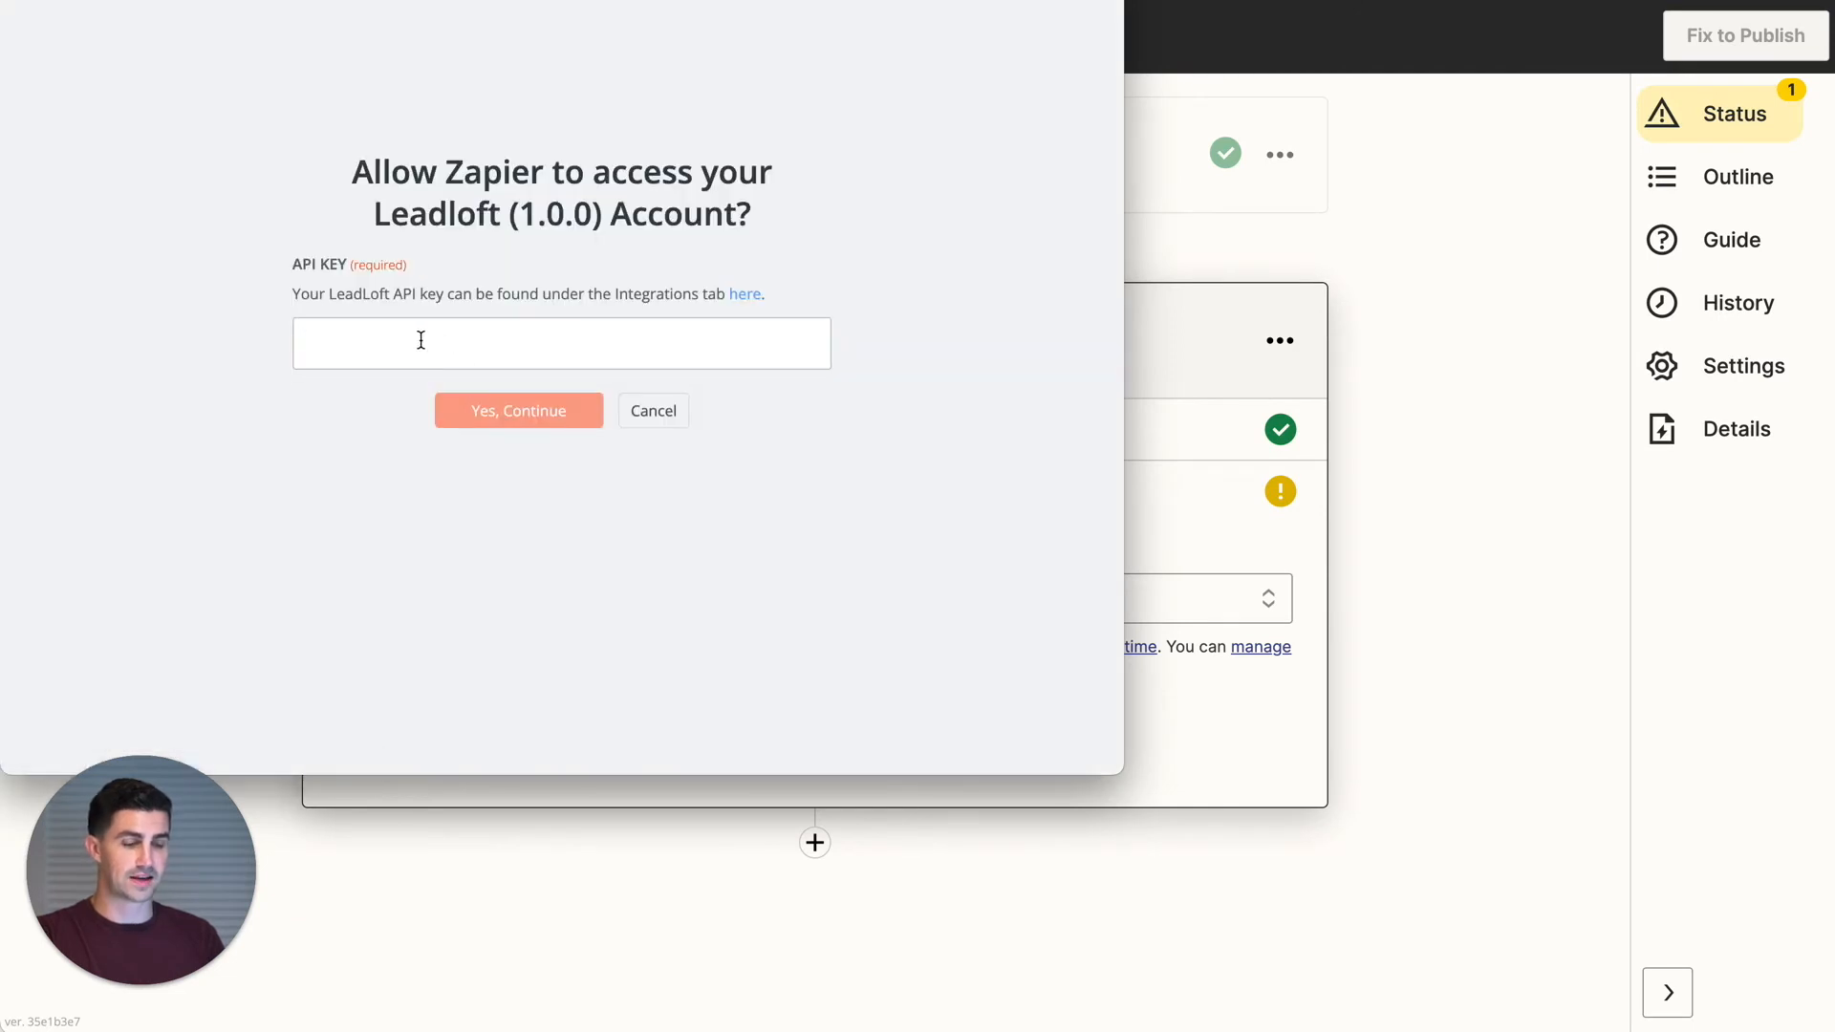
{"action": "type", "text": "sffddfdffdssdfgsdfgsdf"}
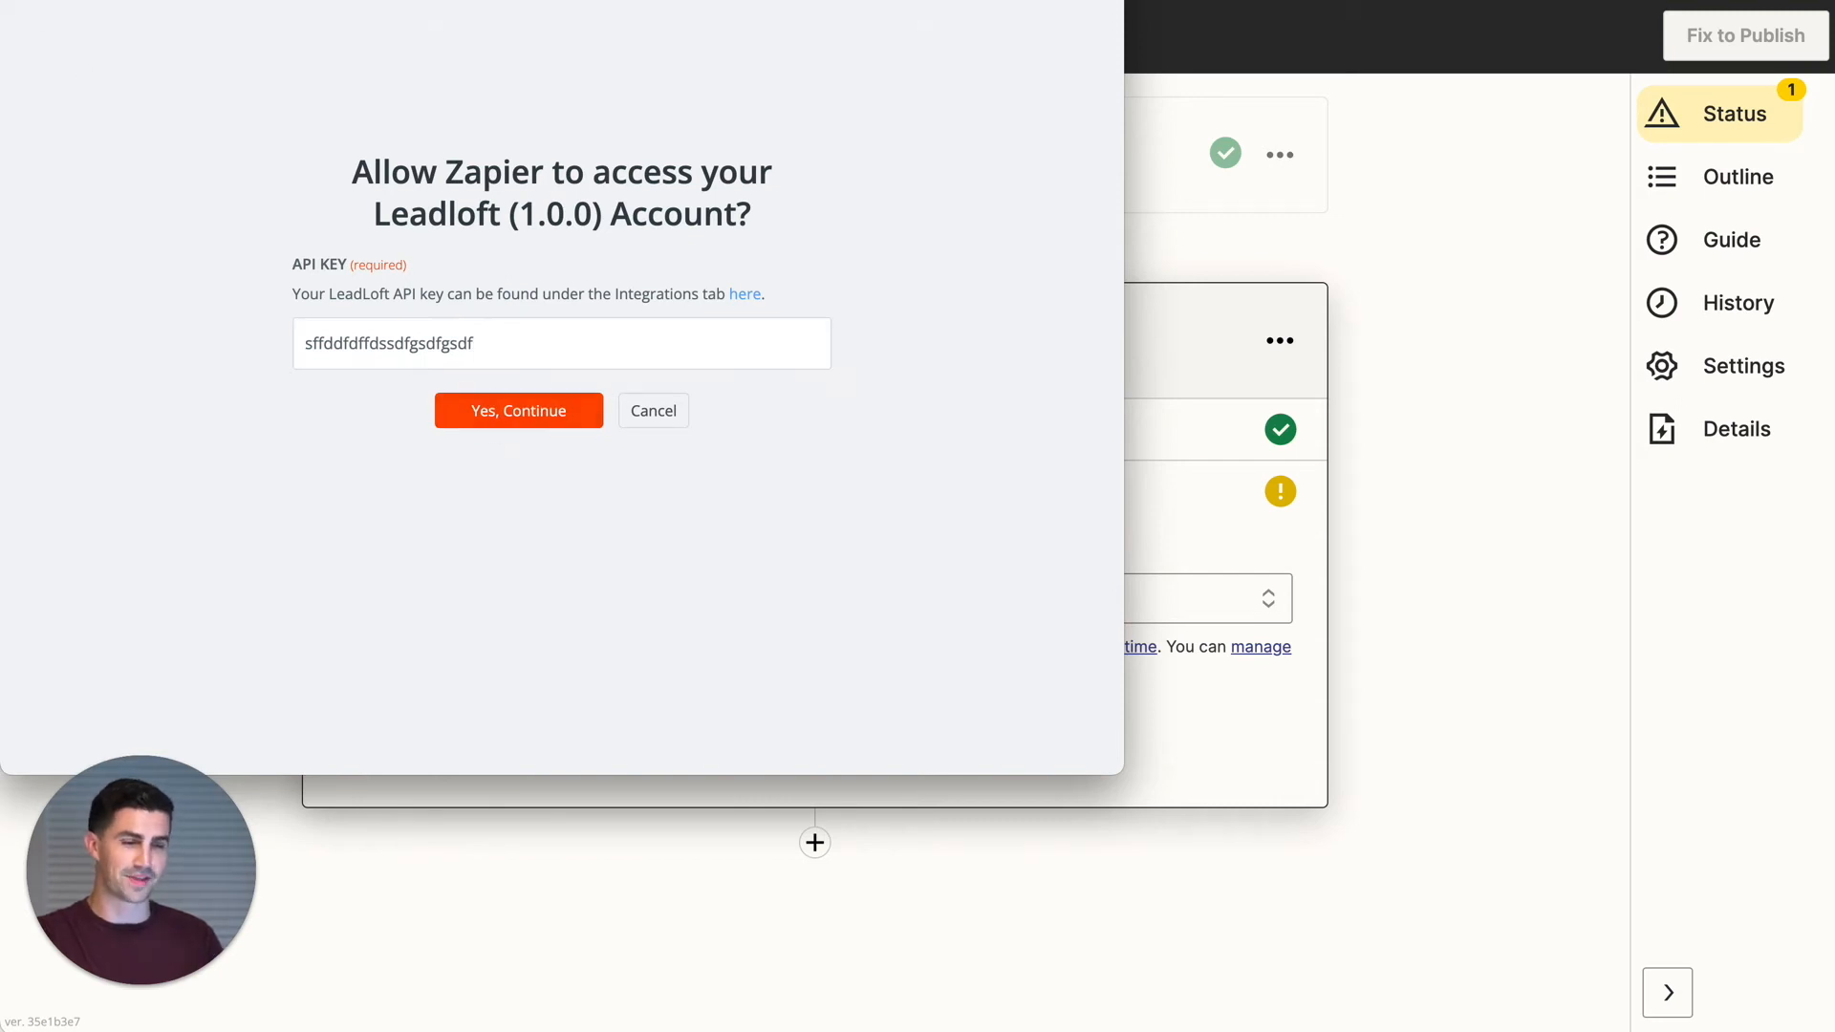
{"action": "key", "text": "super+w"}
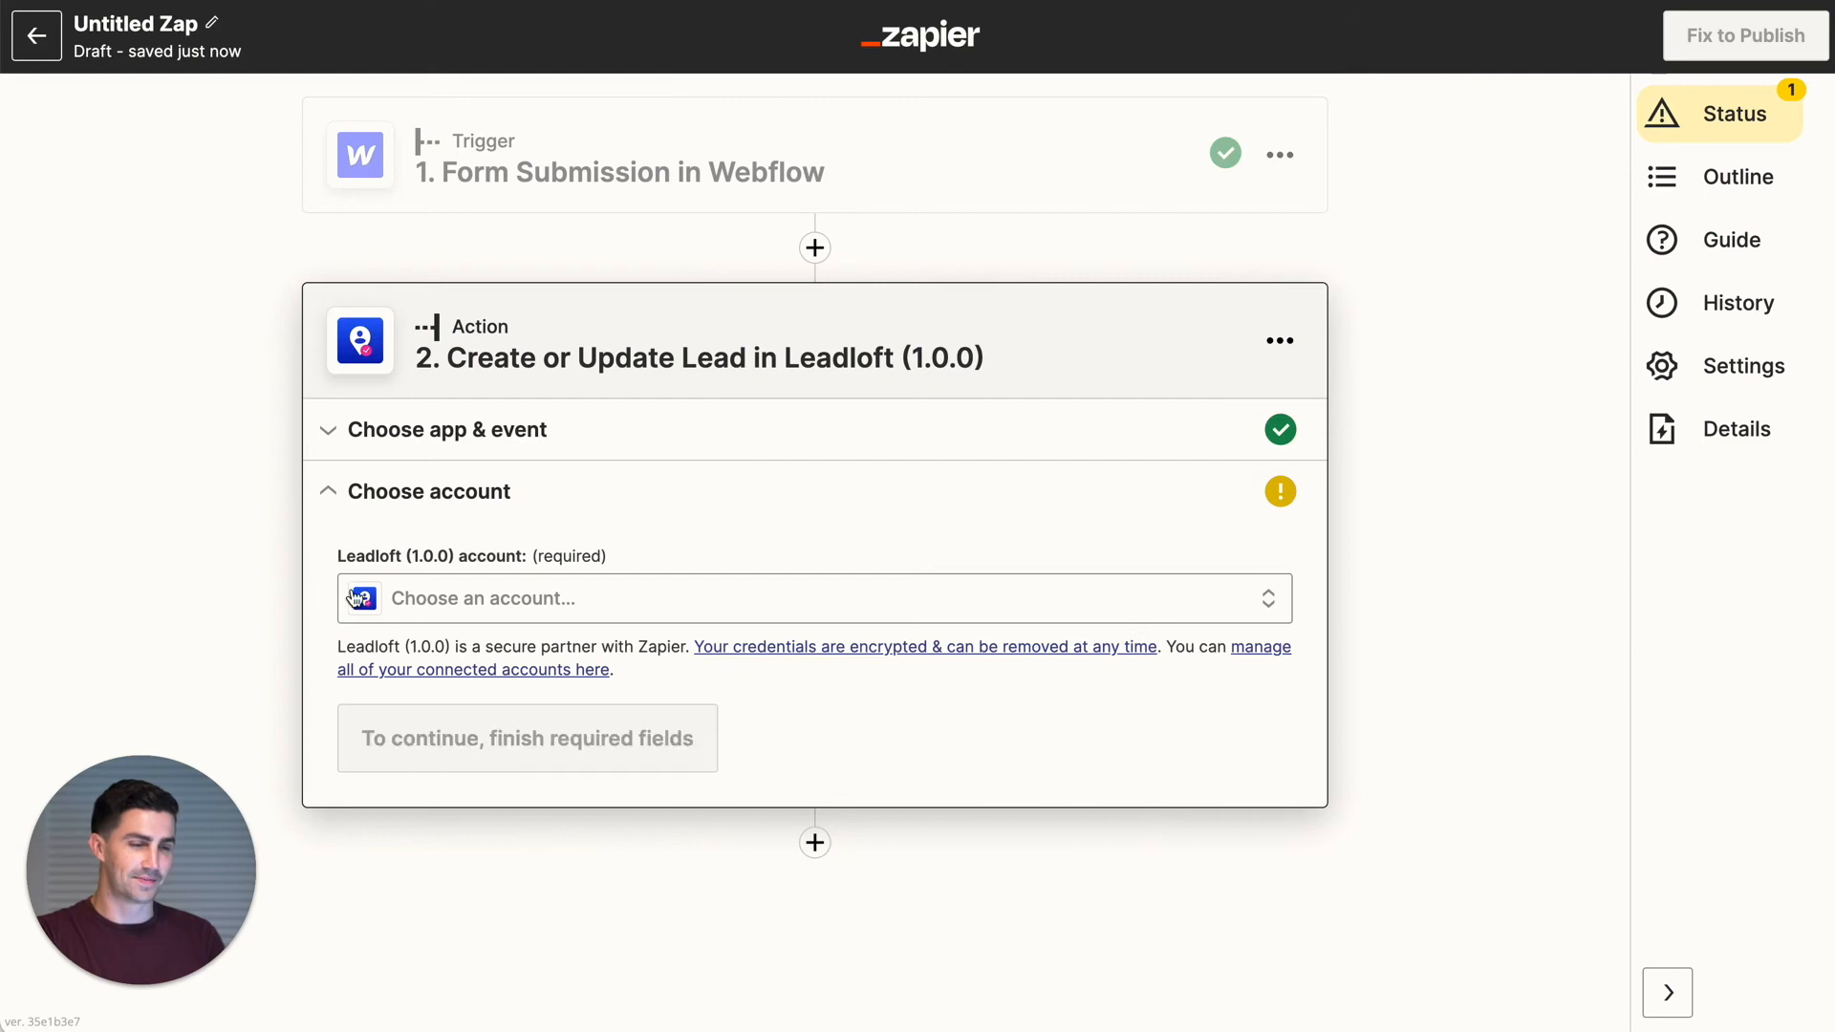
{"action": "left_click", "coordinate": [470, 609]}
{"action": "scroll", "coordinate": [477, 813], "scroll_direction": "up", "scroll_amount": 1}
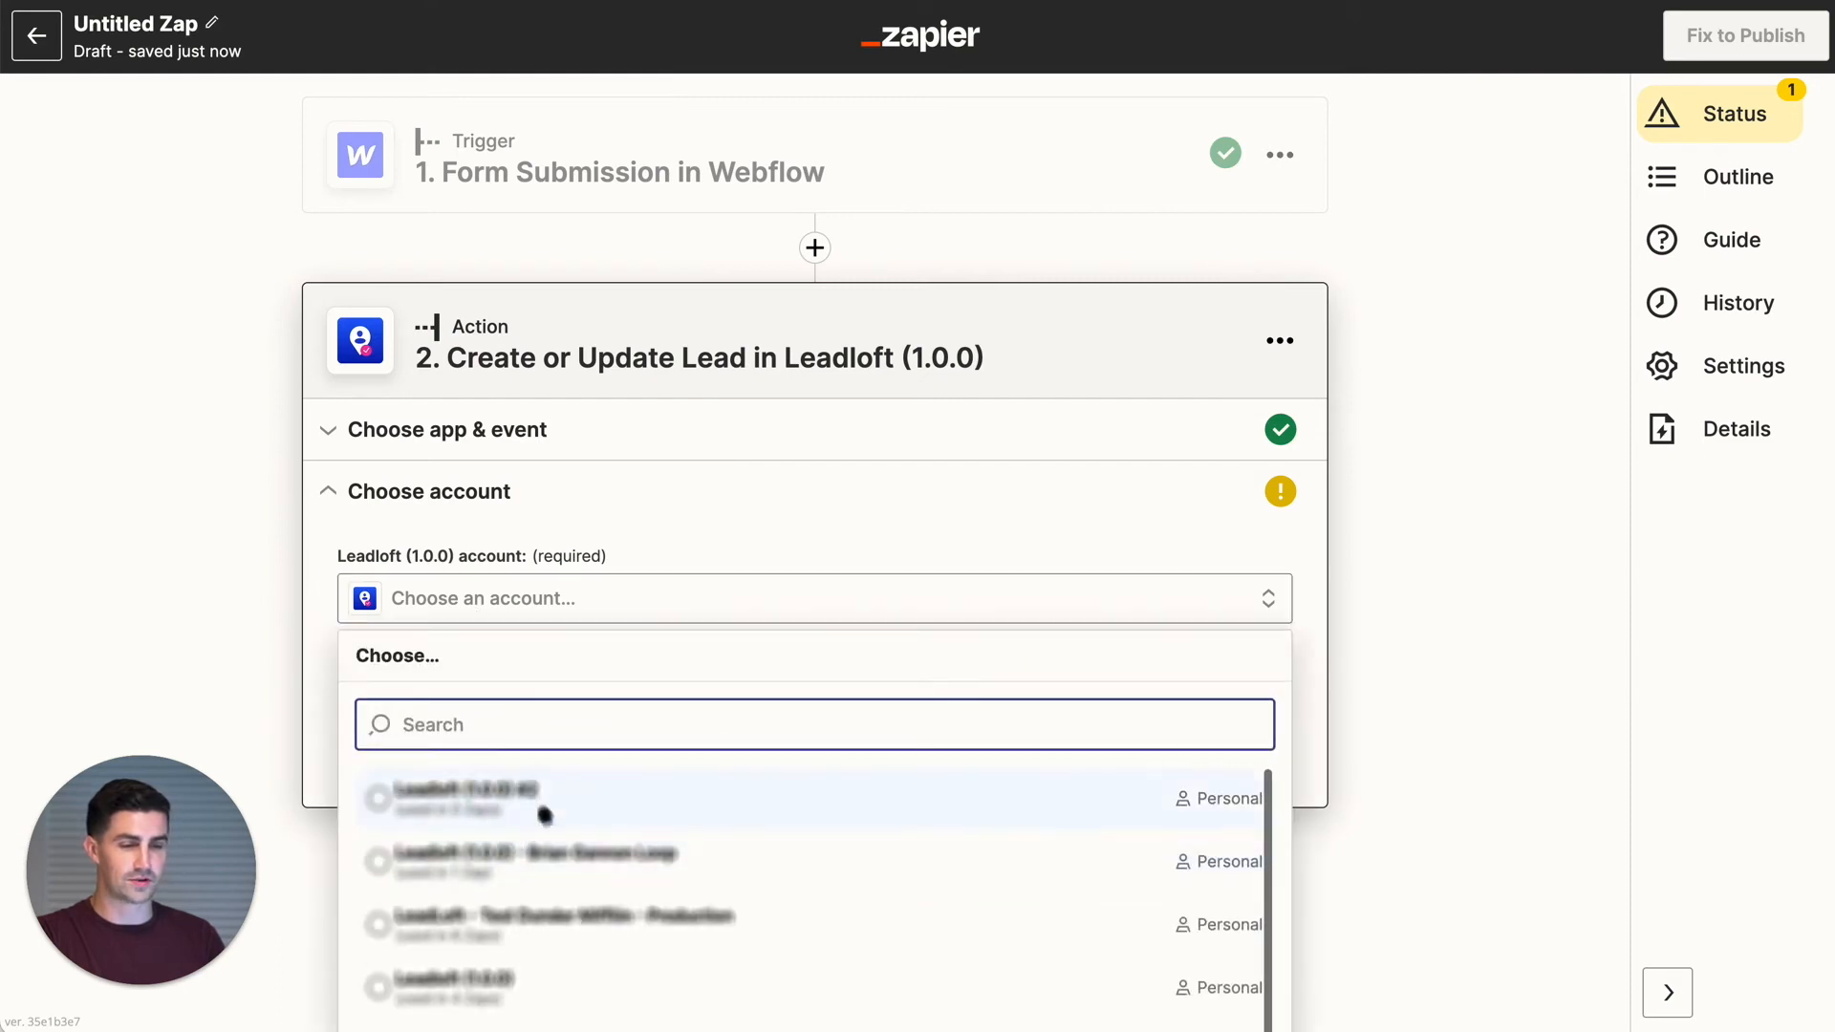
{"action": "left_click", "coordinate": [475, 793]}
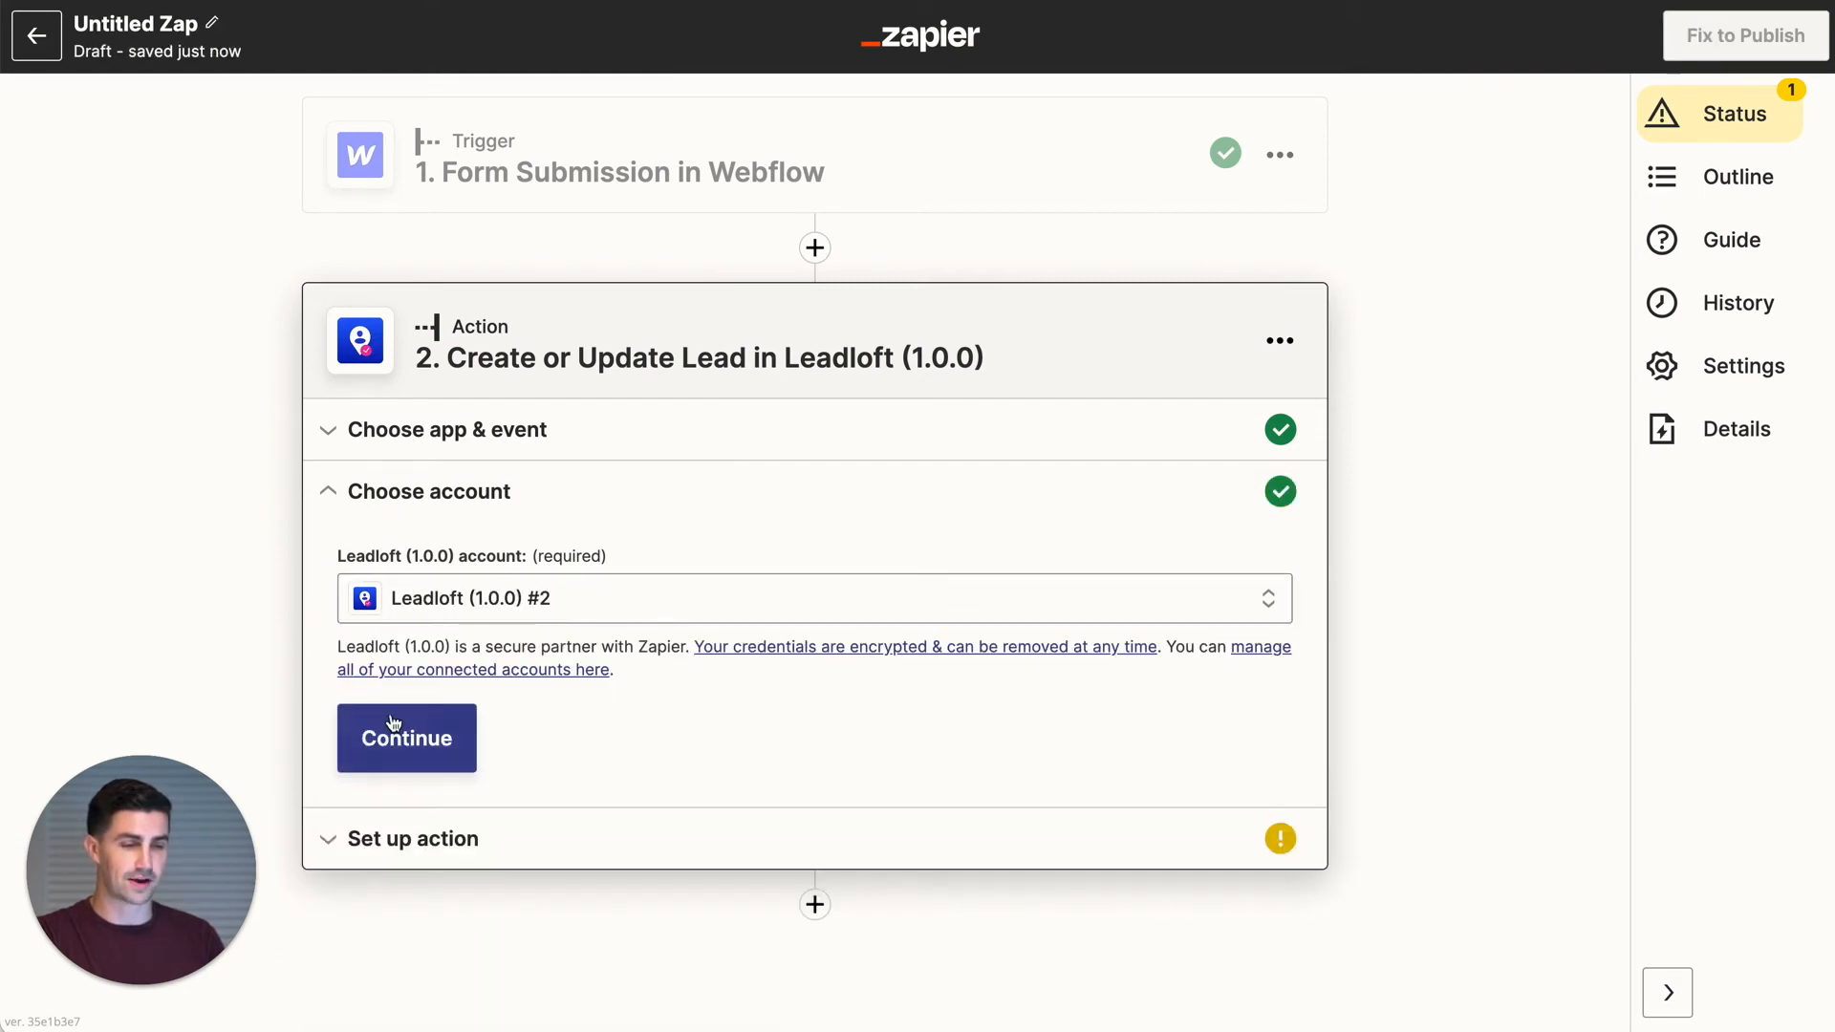
{"action": "left_click", "coordinate": [388, 738]}
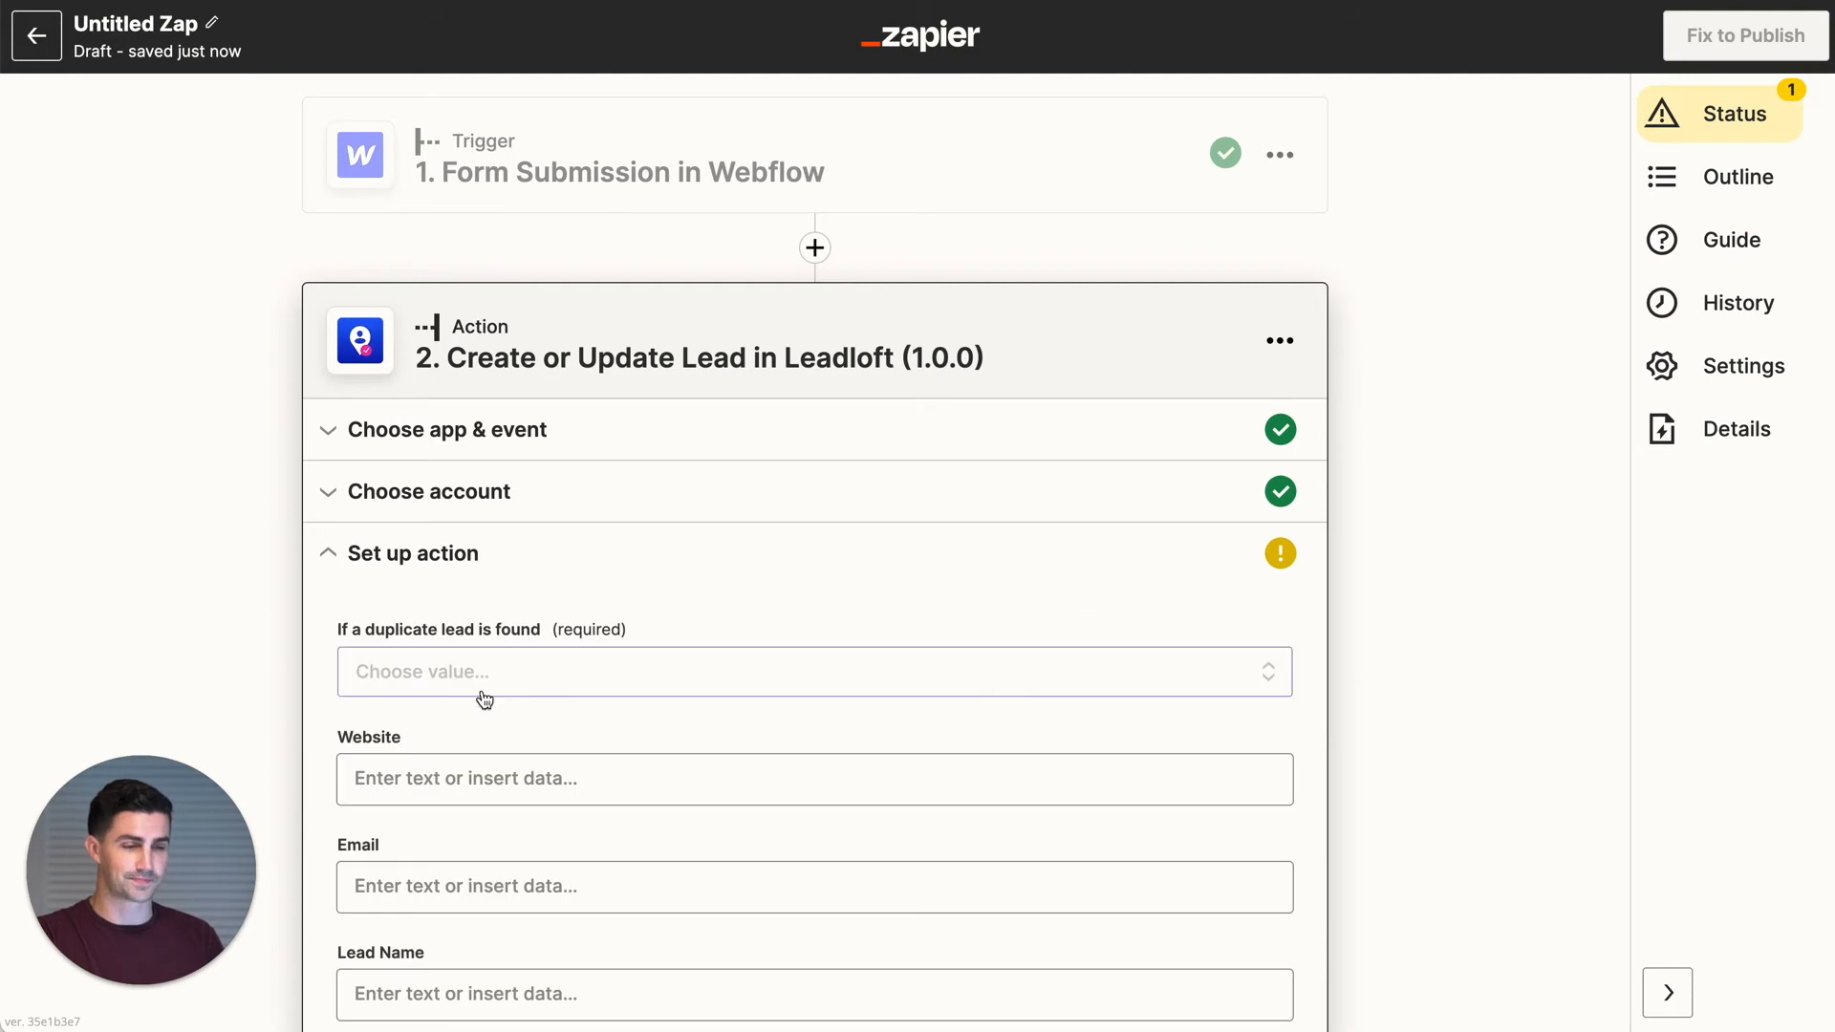
- Set duplicate-lead handling to only add missing fields
{"action": "scroll", "coordinate": [484, 696], "scroll_direction": "down", "scroll_amount": 3}
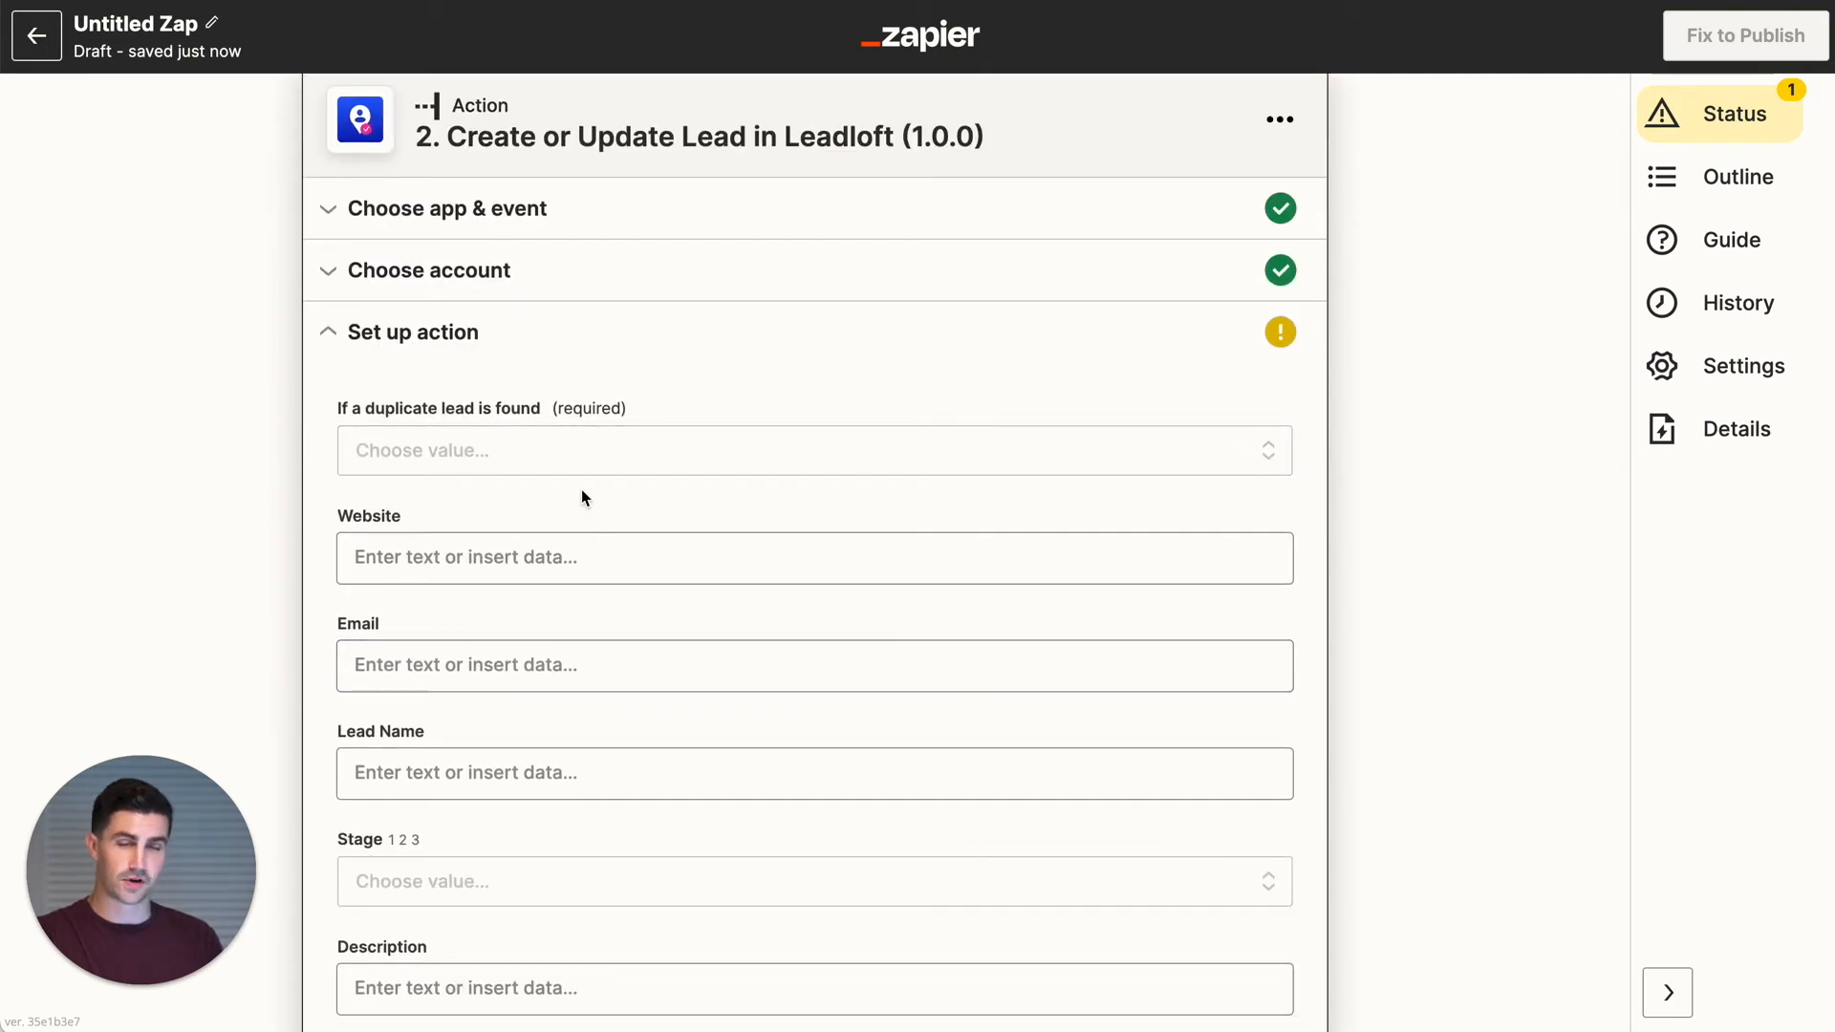
{"action": "left_click", "coordinate": [497, 453]}
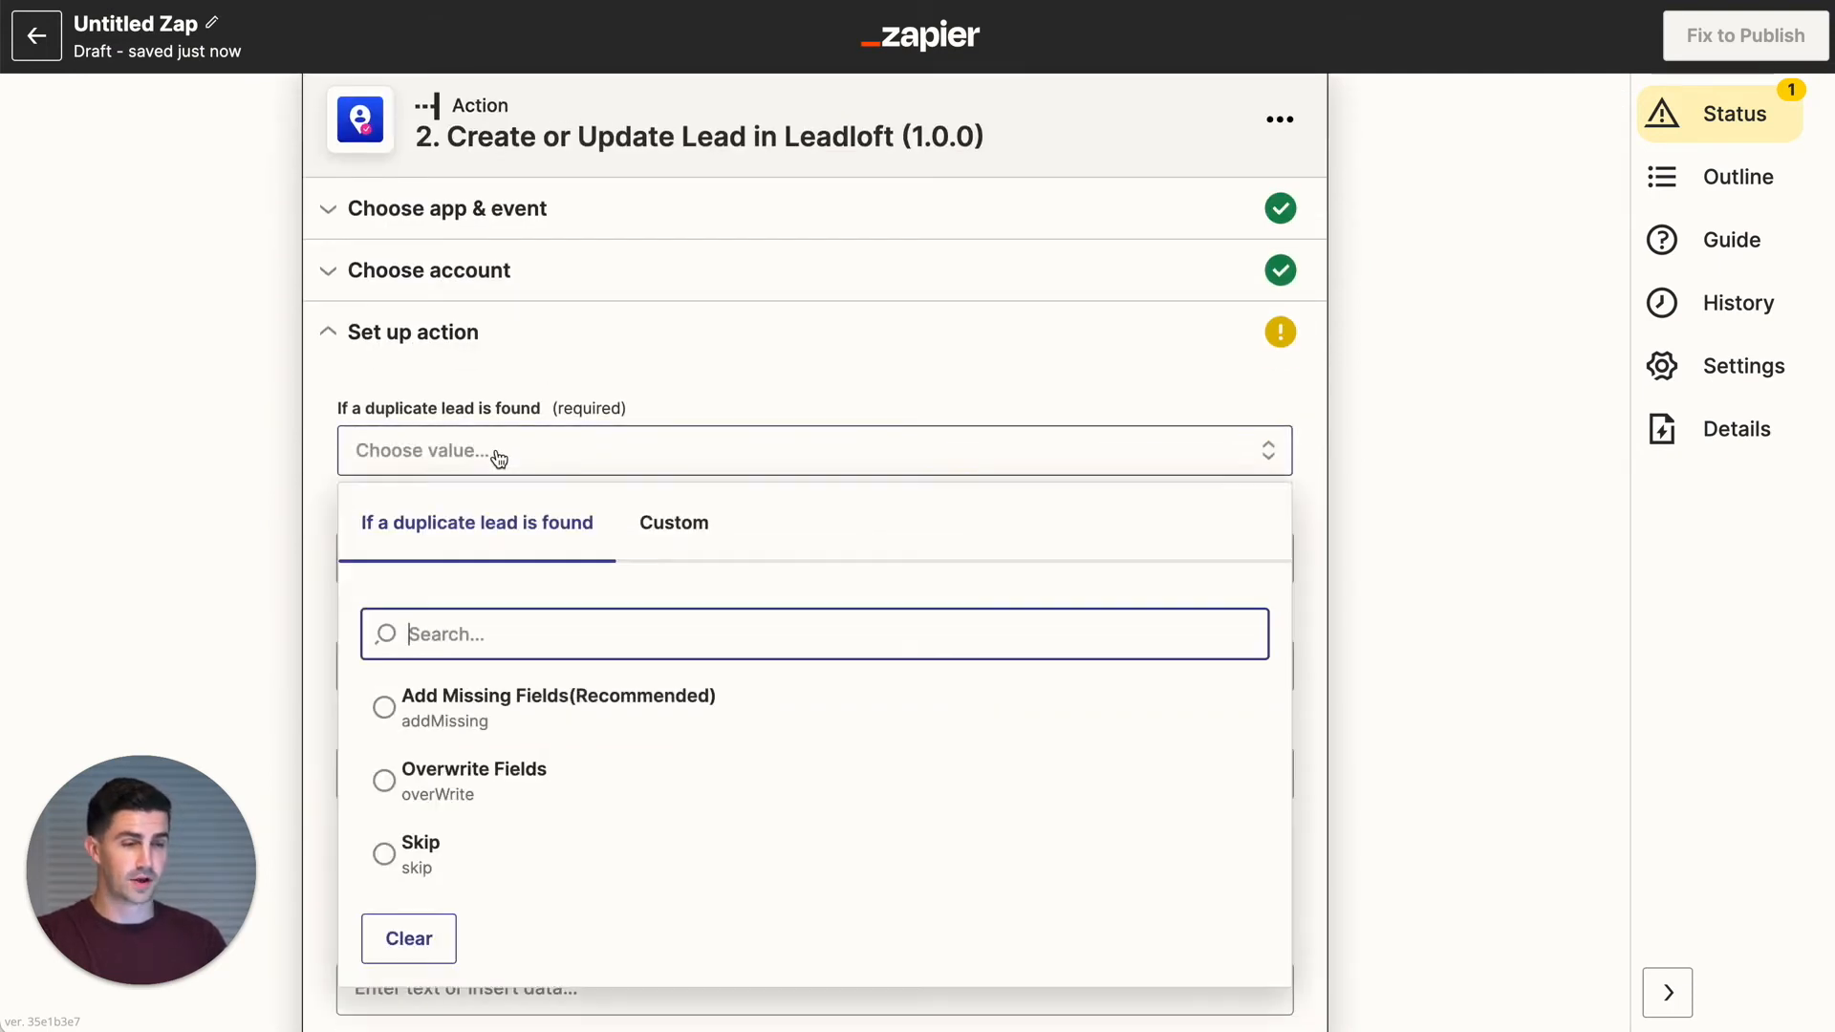
{"action": "left_click", "coordinate": [476, 726]}
- Map the Webflow form's Data Email into the lead's Email field
{"action": "left_click", "coordinate": [439, 556]}
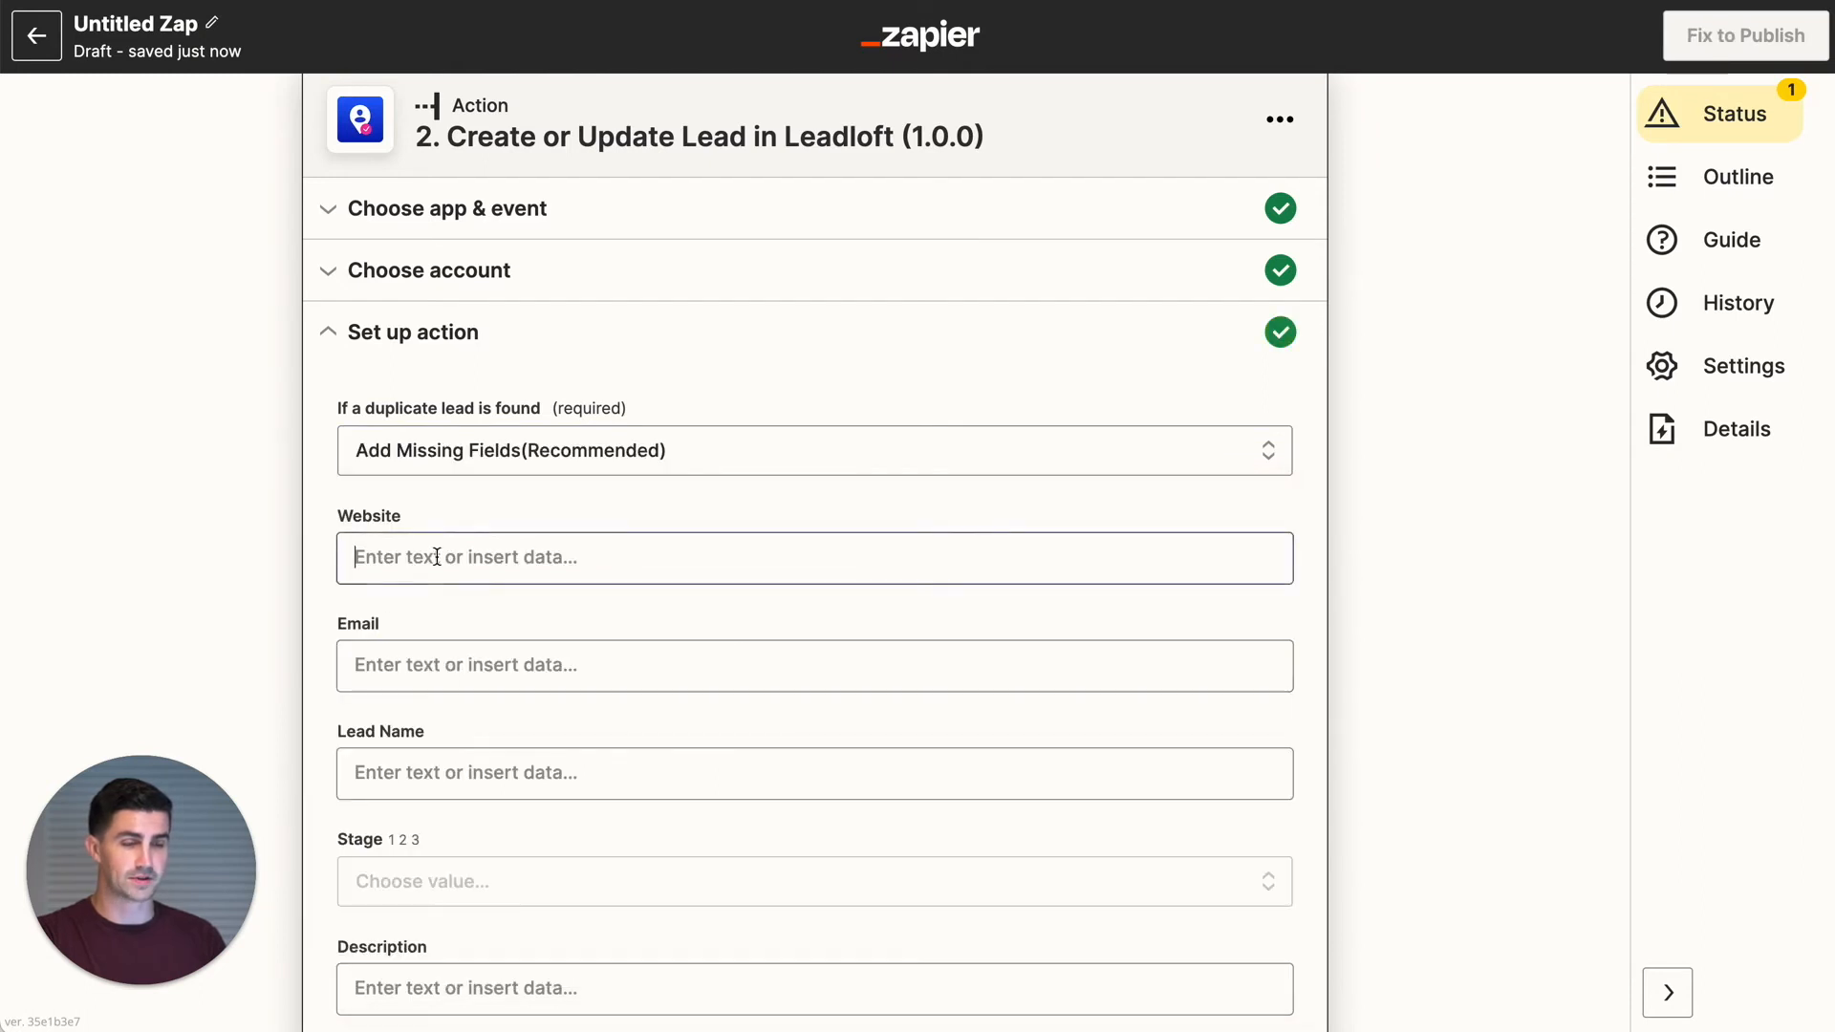
{"action": "left_click", "coordinate": [328, 573]}
{"action": "left_click", "coordinate": [409, 656]}
{"action": "left_click", "coordinate": [496, 801]}
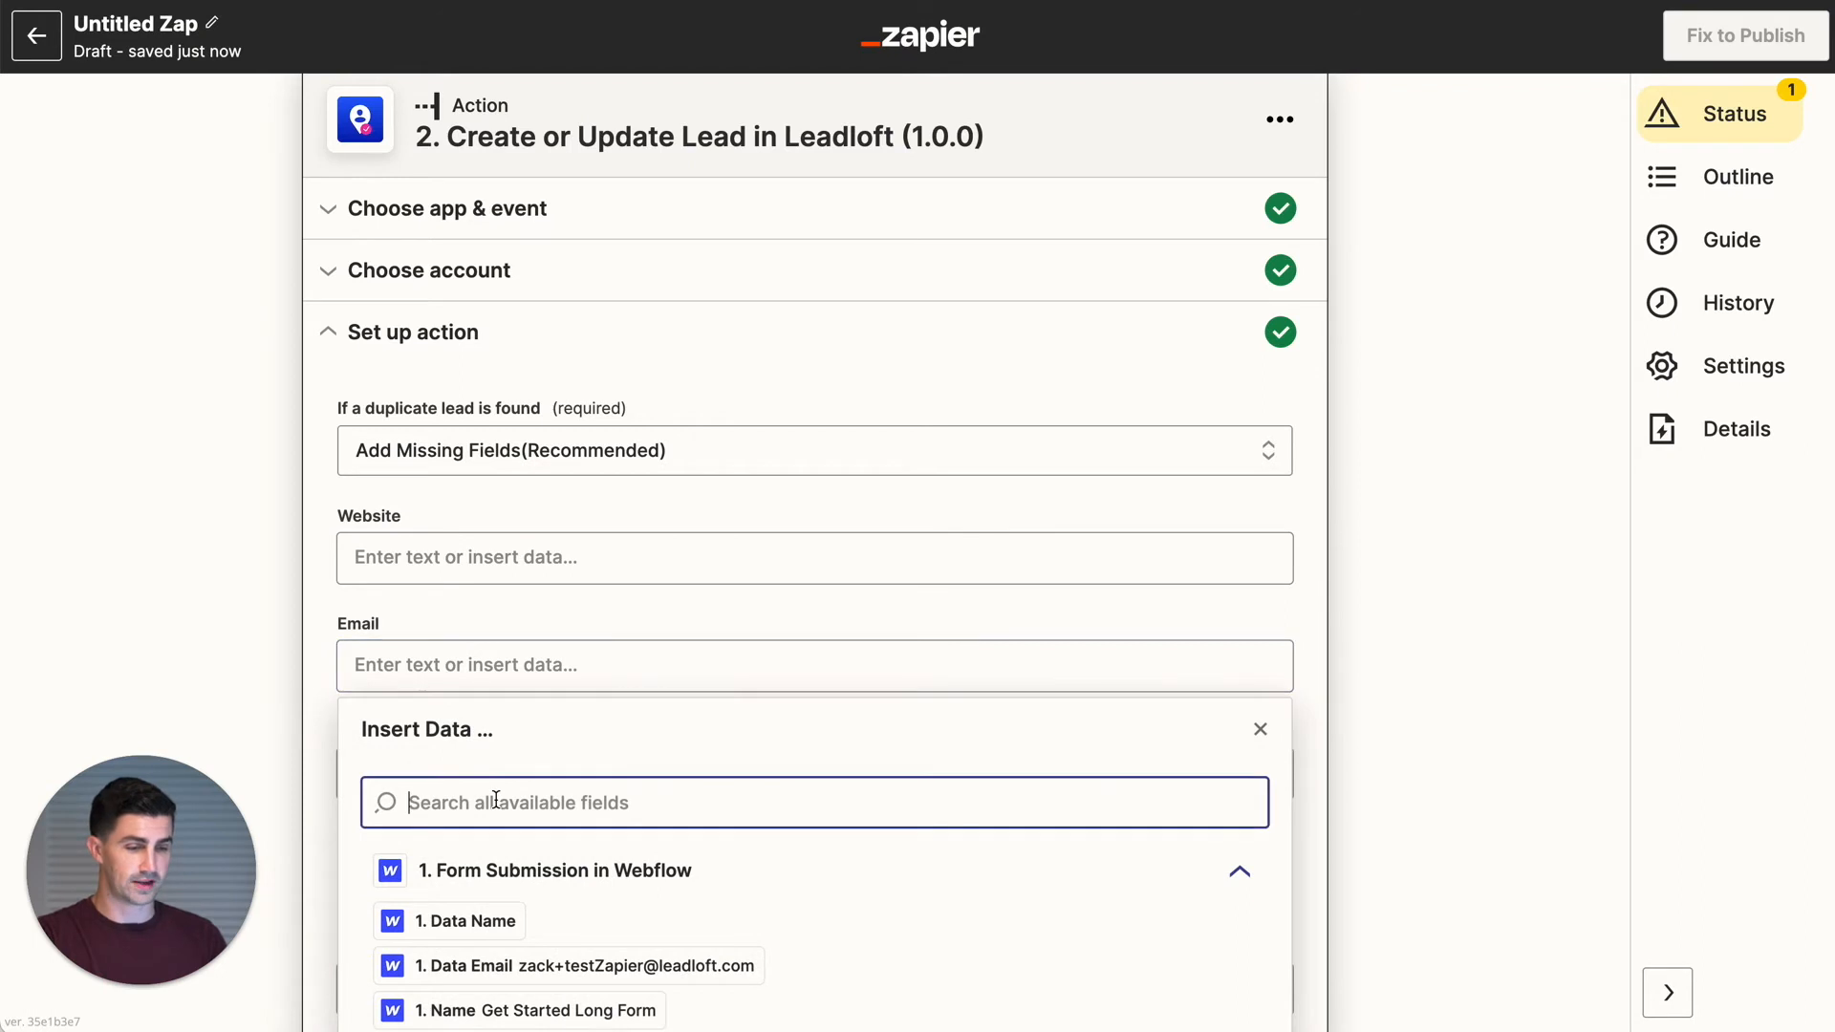
{"action": "scroll", "coordinate": [548, 951], "scroll_direction": "down", "scroll_amount": 5}
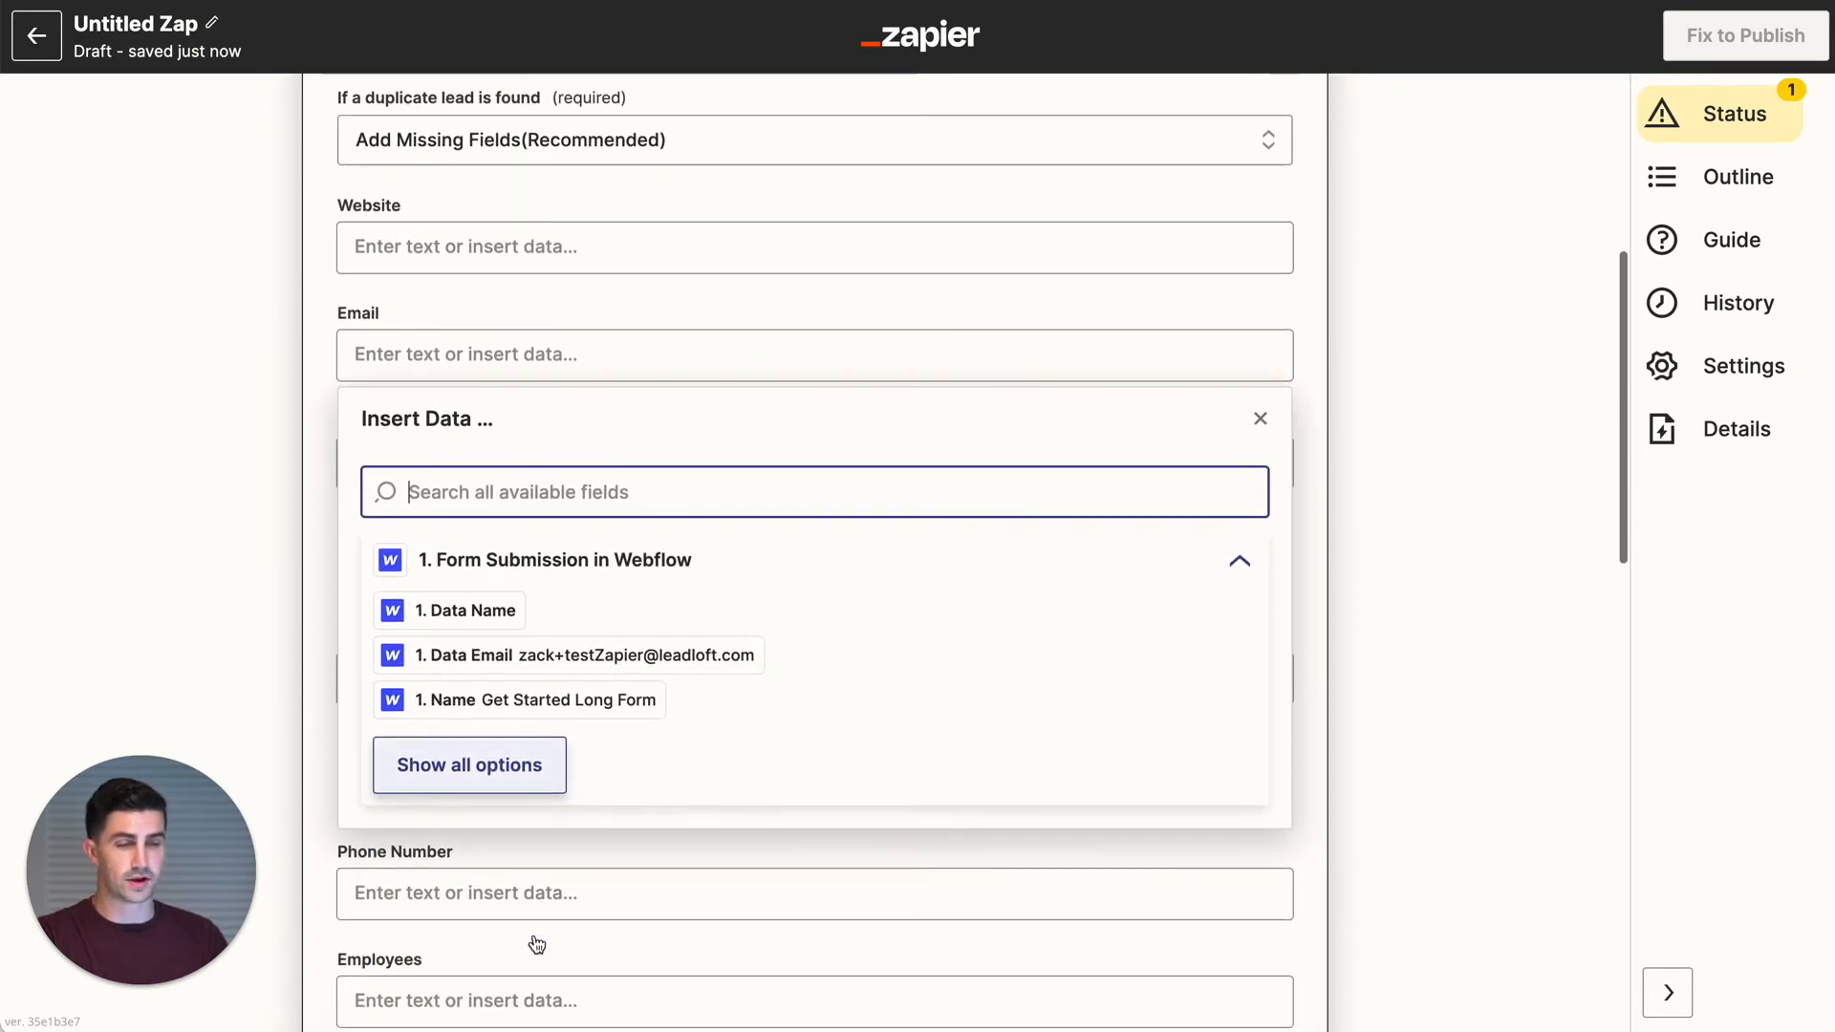
{"action": "left_click", "coordinate": [240, 417]}
{"action": "left_click", "coordinate": [426, 353]}
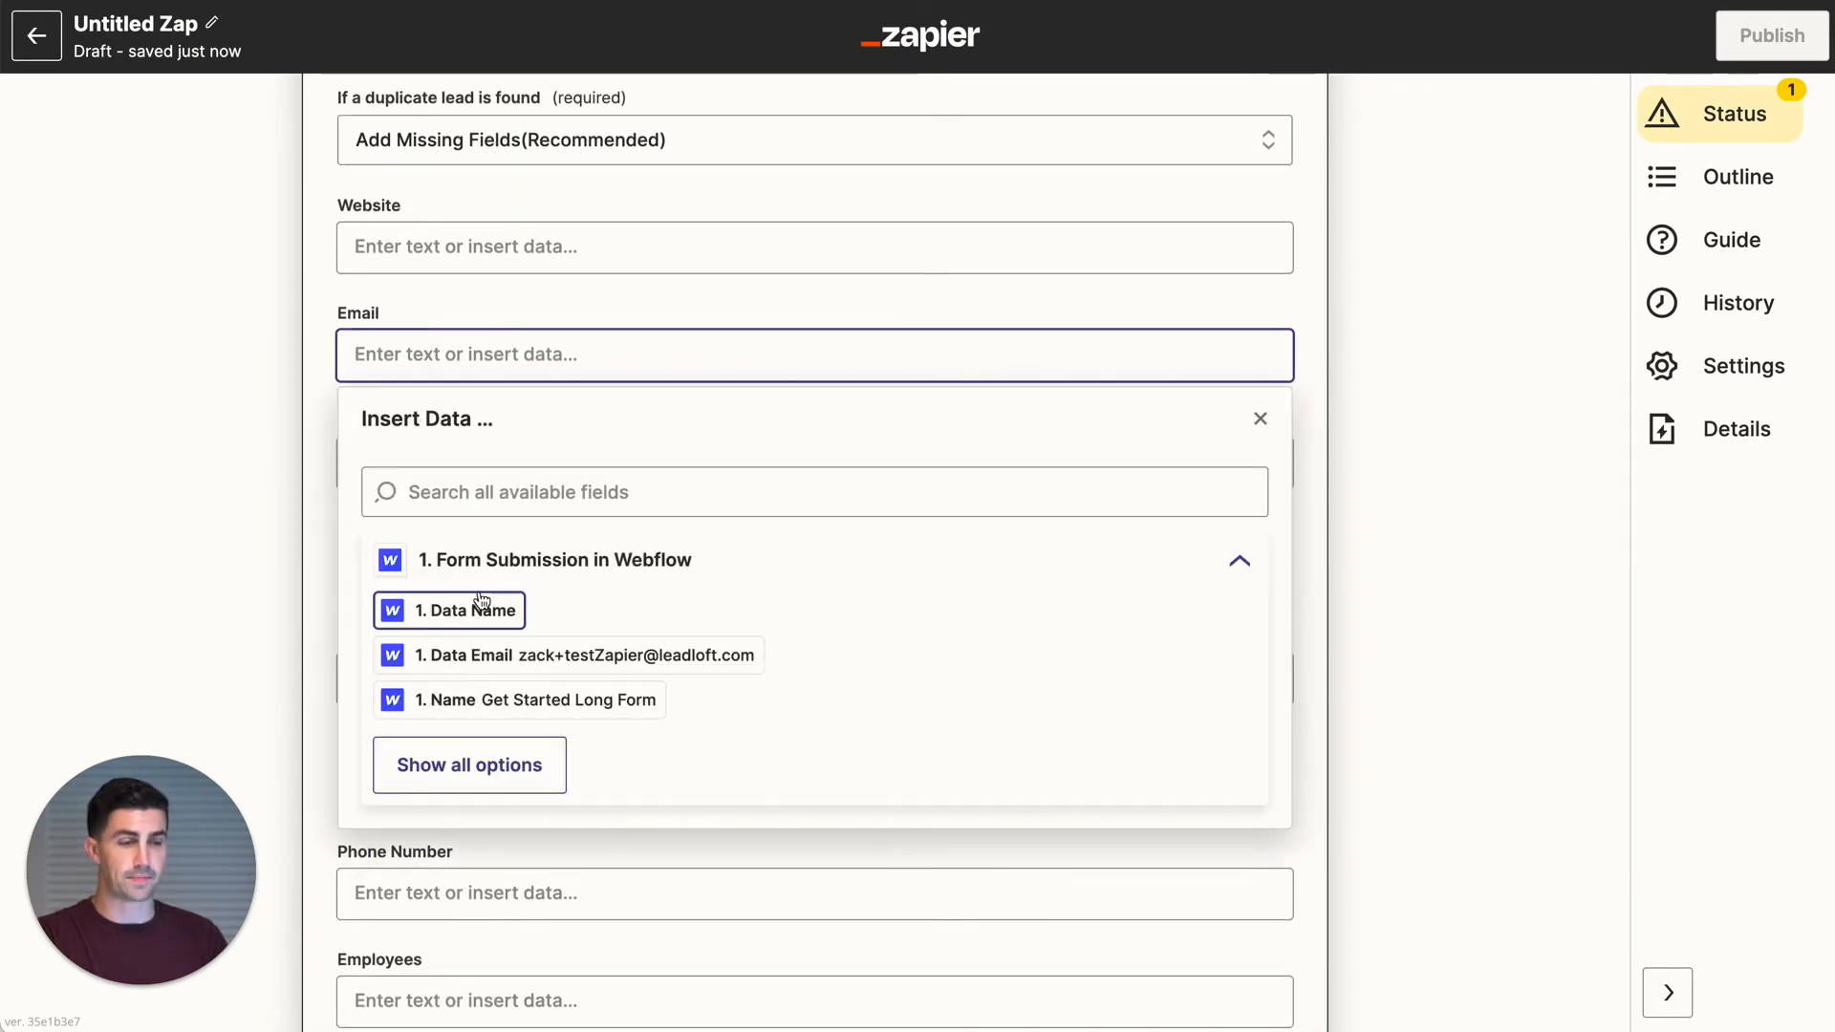
{"action": "scroll", "coordinate": [428, 161], "scroll_direction": "up", "scroll_amount": 5}
{"action": "scroll", "coordinate": [425, 161], "scroll_direction": "down", "scroll_amount": 5}
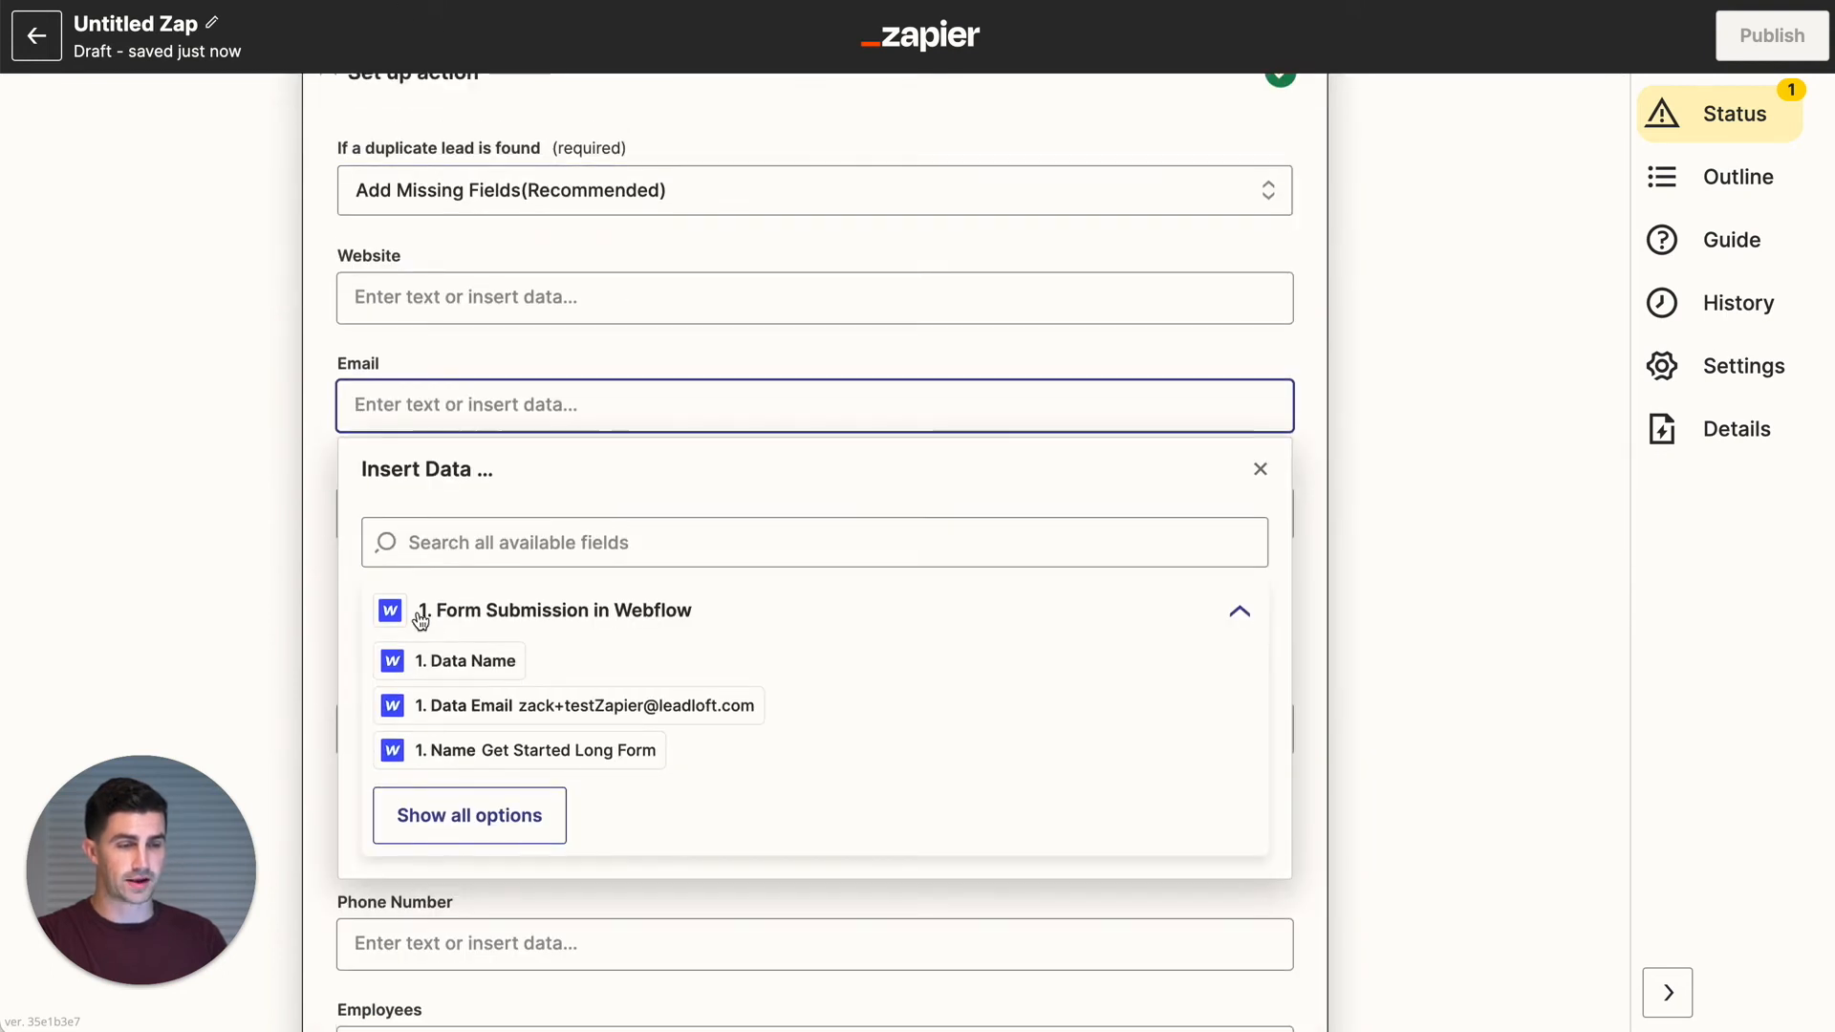
{"action": "left_click", "coordinate": [611, 715]}
{"action": "left_click", "coordinate": [308, 549]}
{"action": "scroll", "coordinate": [306, 553], "scroll_direction": "down", "scroll_amount": 2}
- Map Data Company Name into Lead Name and set the lead stage to New
{"action": "left_click", "coordinate": [409, 361]}
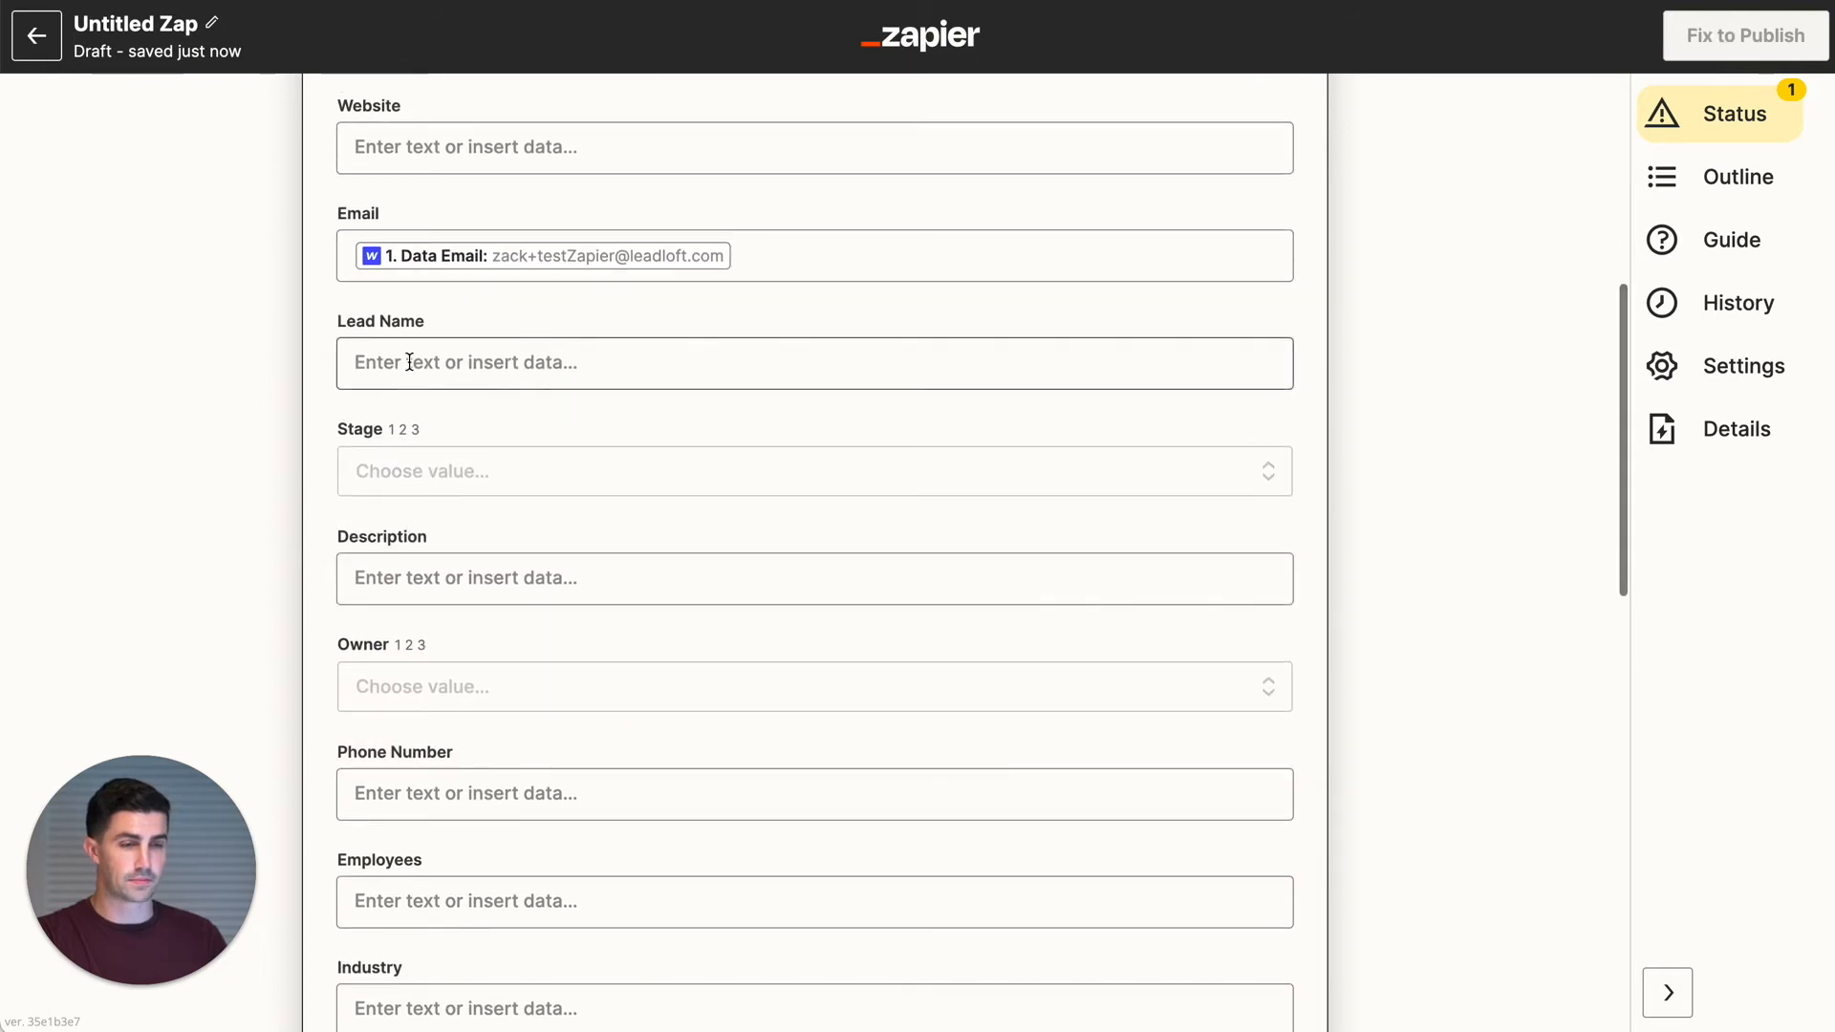
{"action": "left_click", "coordinate": [525, 770]}
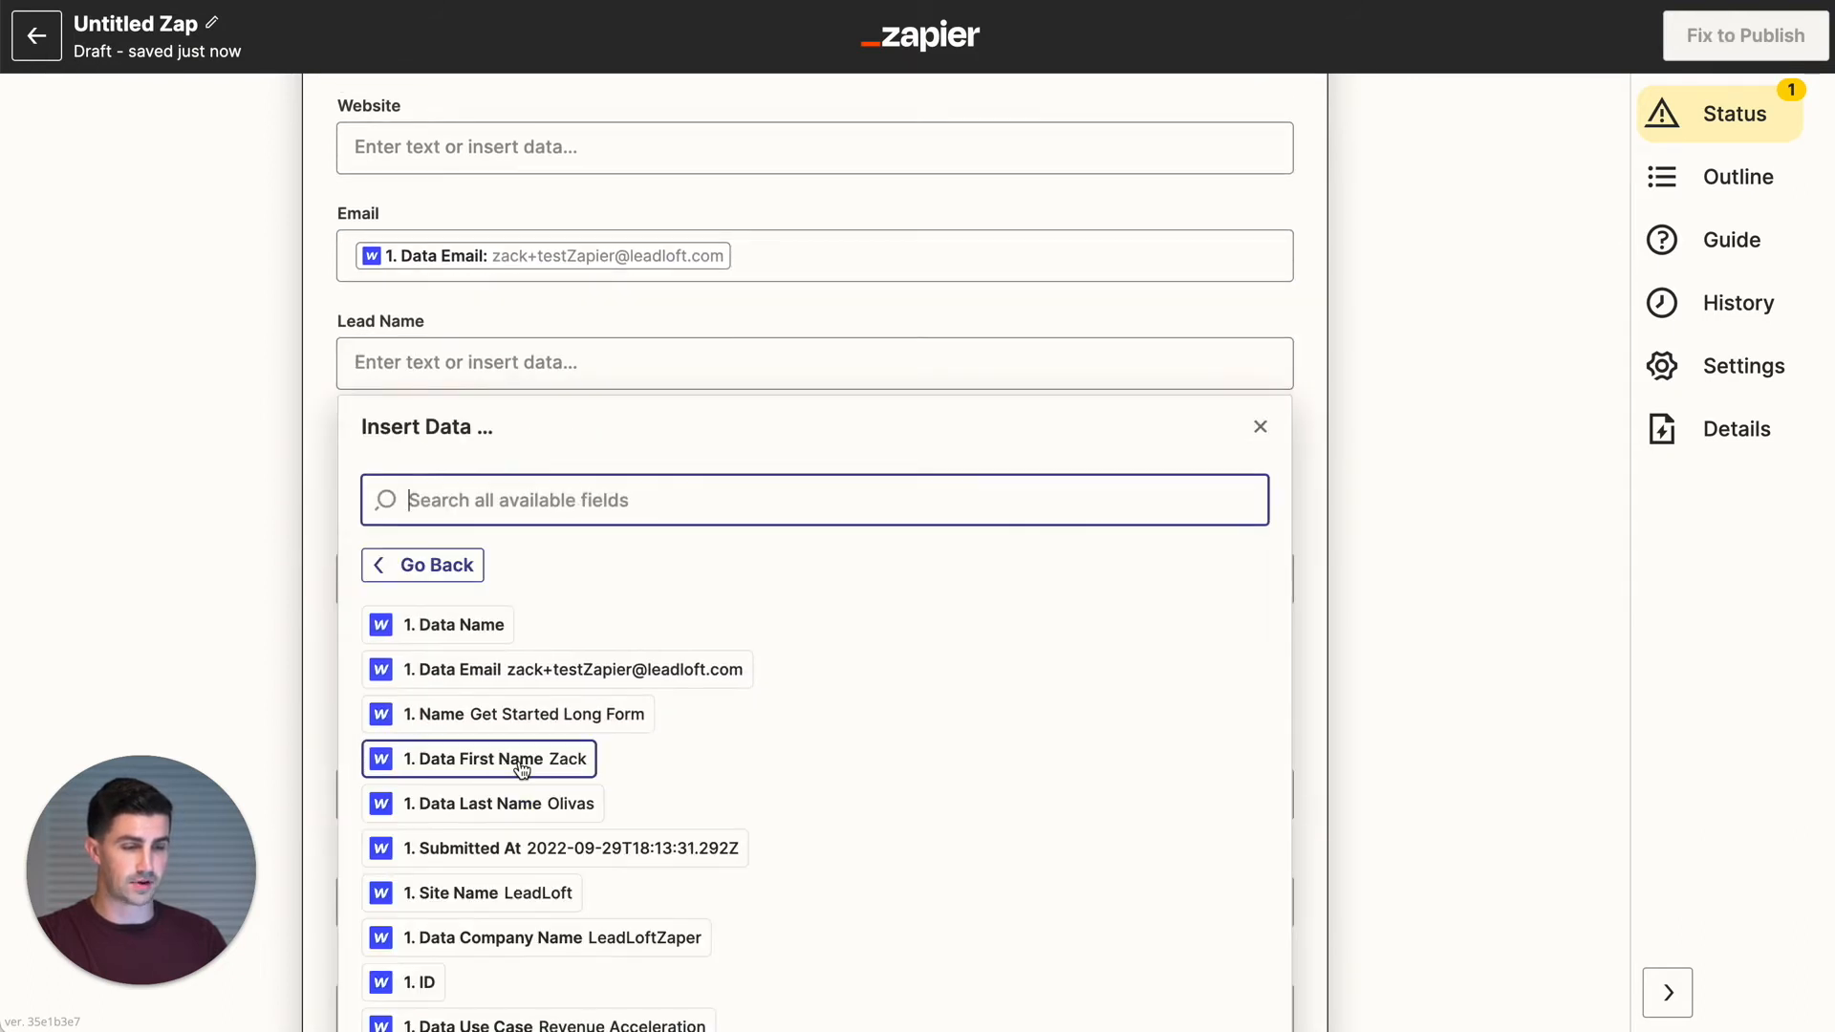
{"action": "scroll", "coordinate": [521, 760], "scroll_direction": "down", "scroll_amount": 1}
{"action": "left_click", "coordinate": [554, 863]}
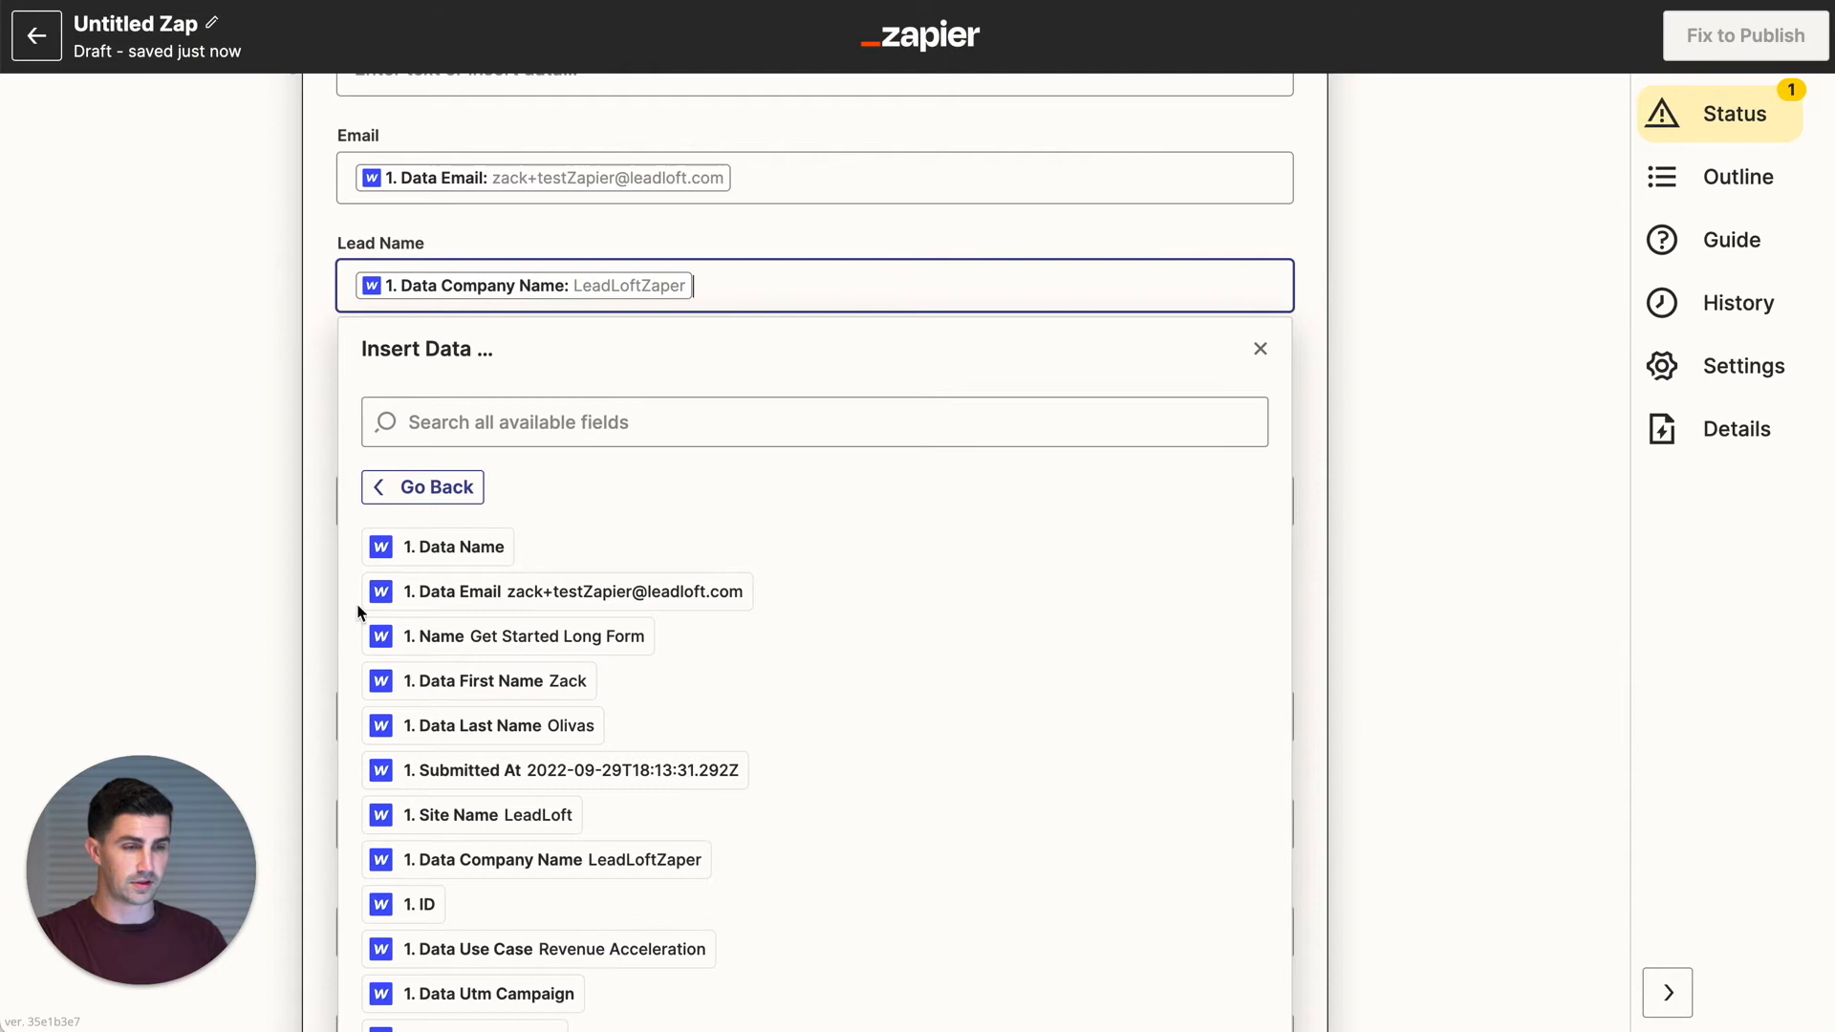
{"action": "left_click", "coordinate": [313, 551]}
{"action": "left_click", "coordinate": [471, 395]}
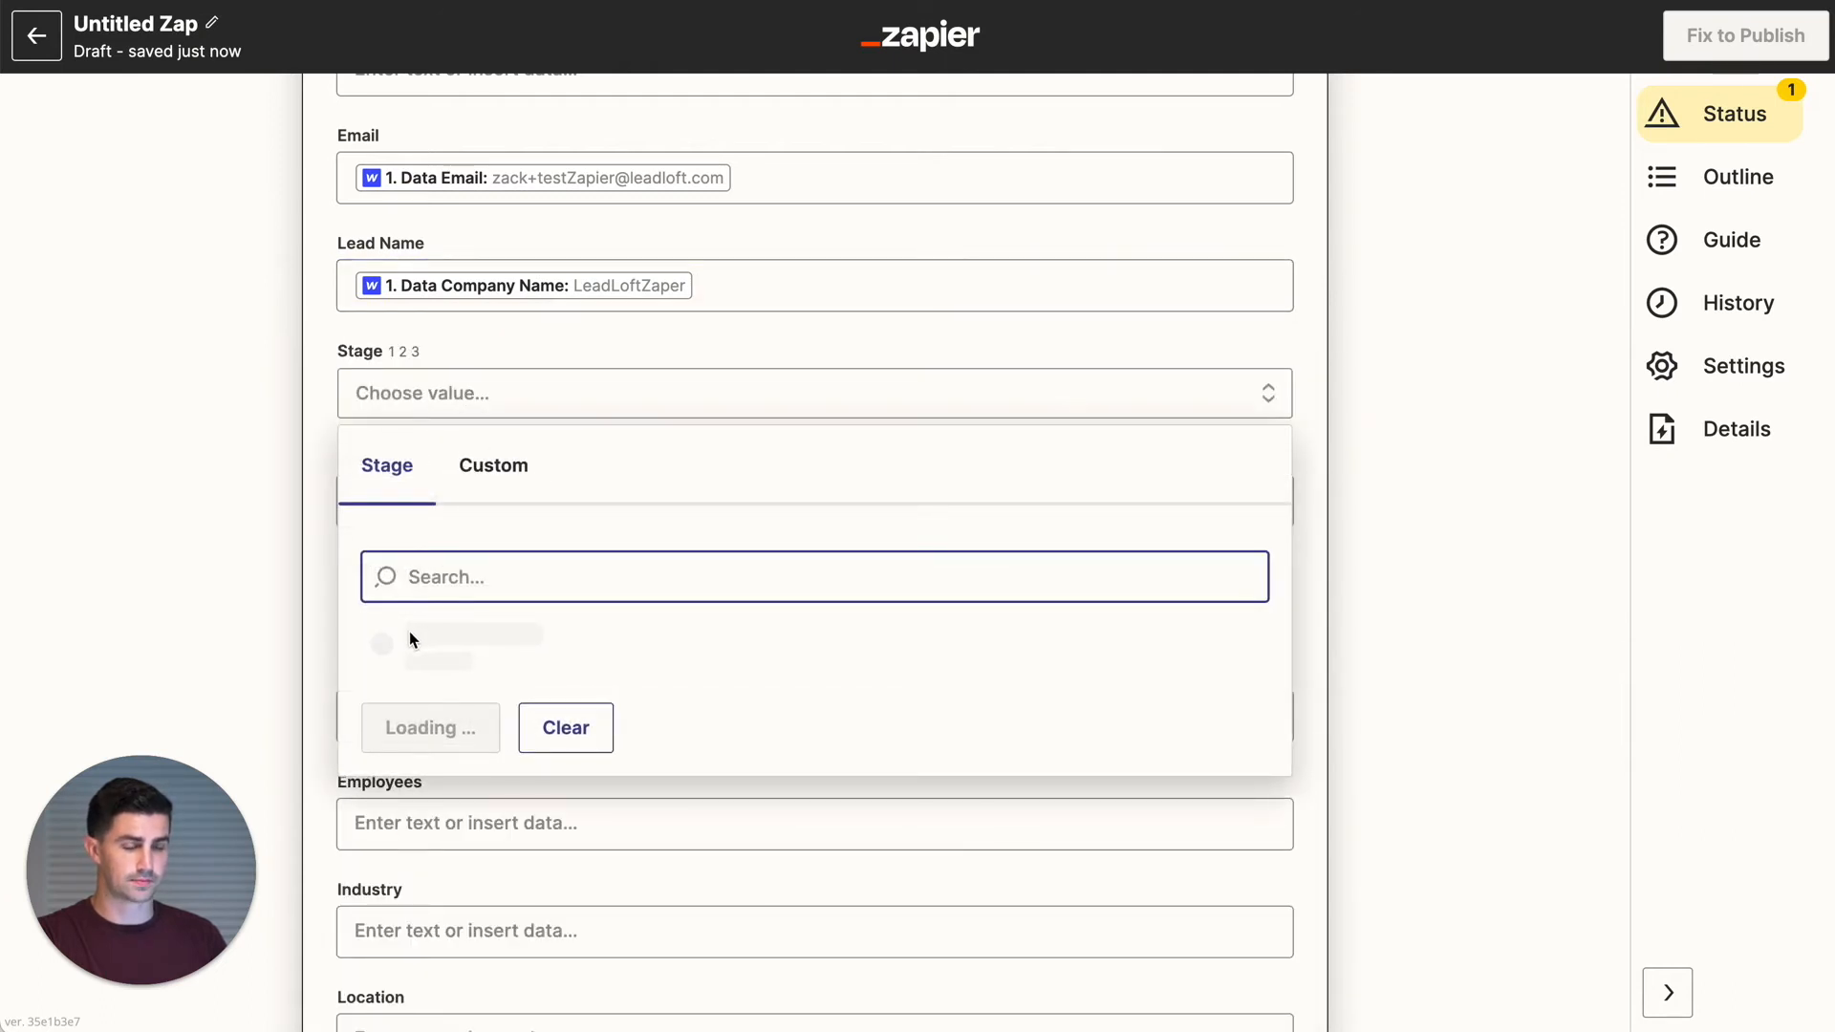
{"action": "left_click", "coordinate": [409, 634]}
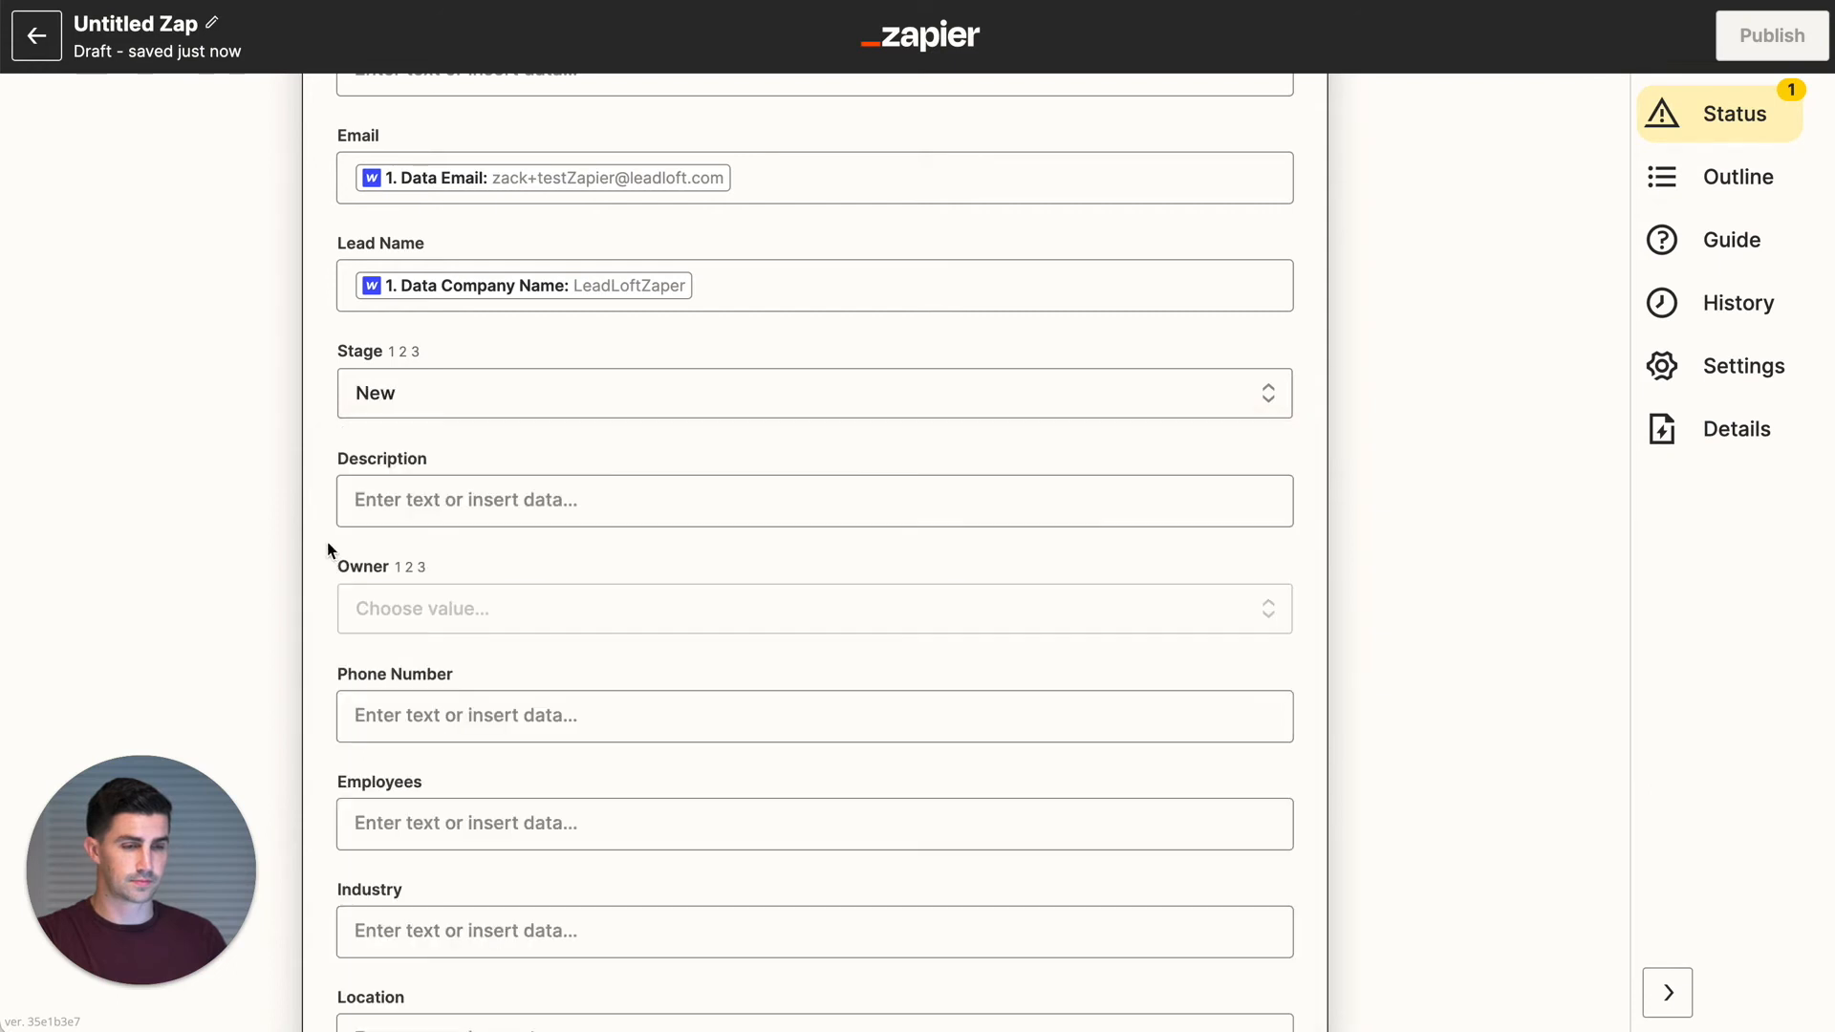
- Assign the lead owner to the available user and continue to the test preview
{"action": "scroll", "coordinate": [327, 550], "scroll_direction": "down", "scroll_amount": 2}
{"action": "left_click", "coordinate": [453, 457]}
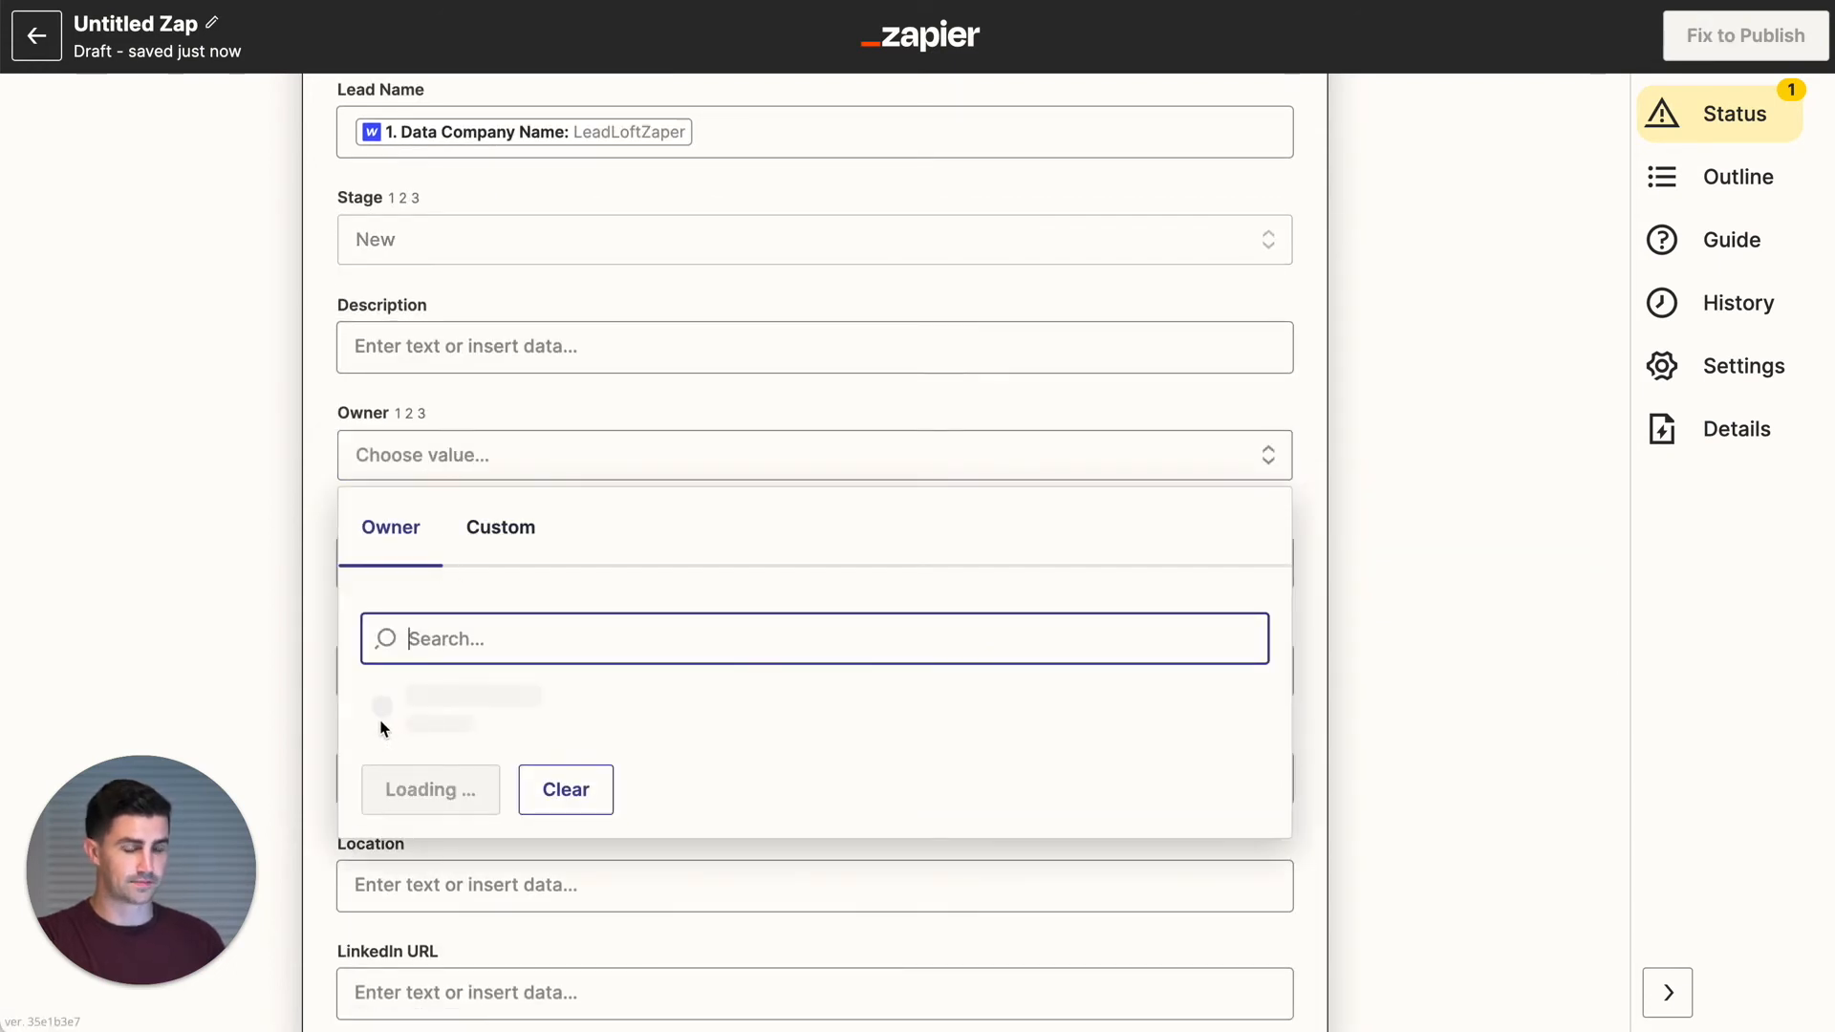
{"action": "left_click", "coordinate": [394, 712]}
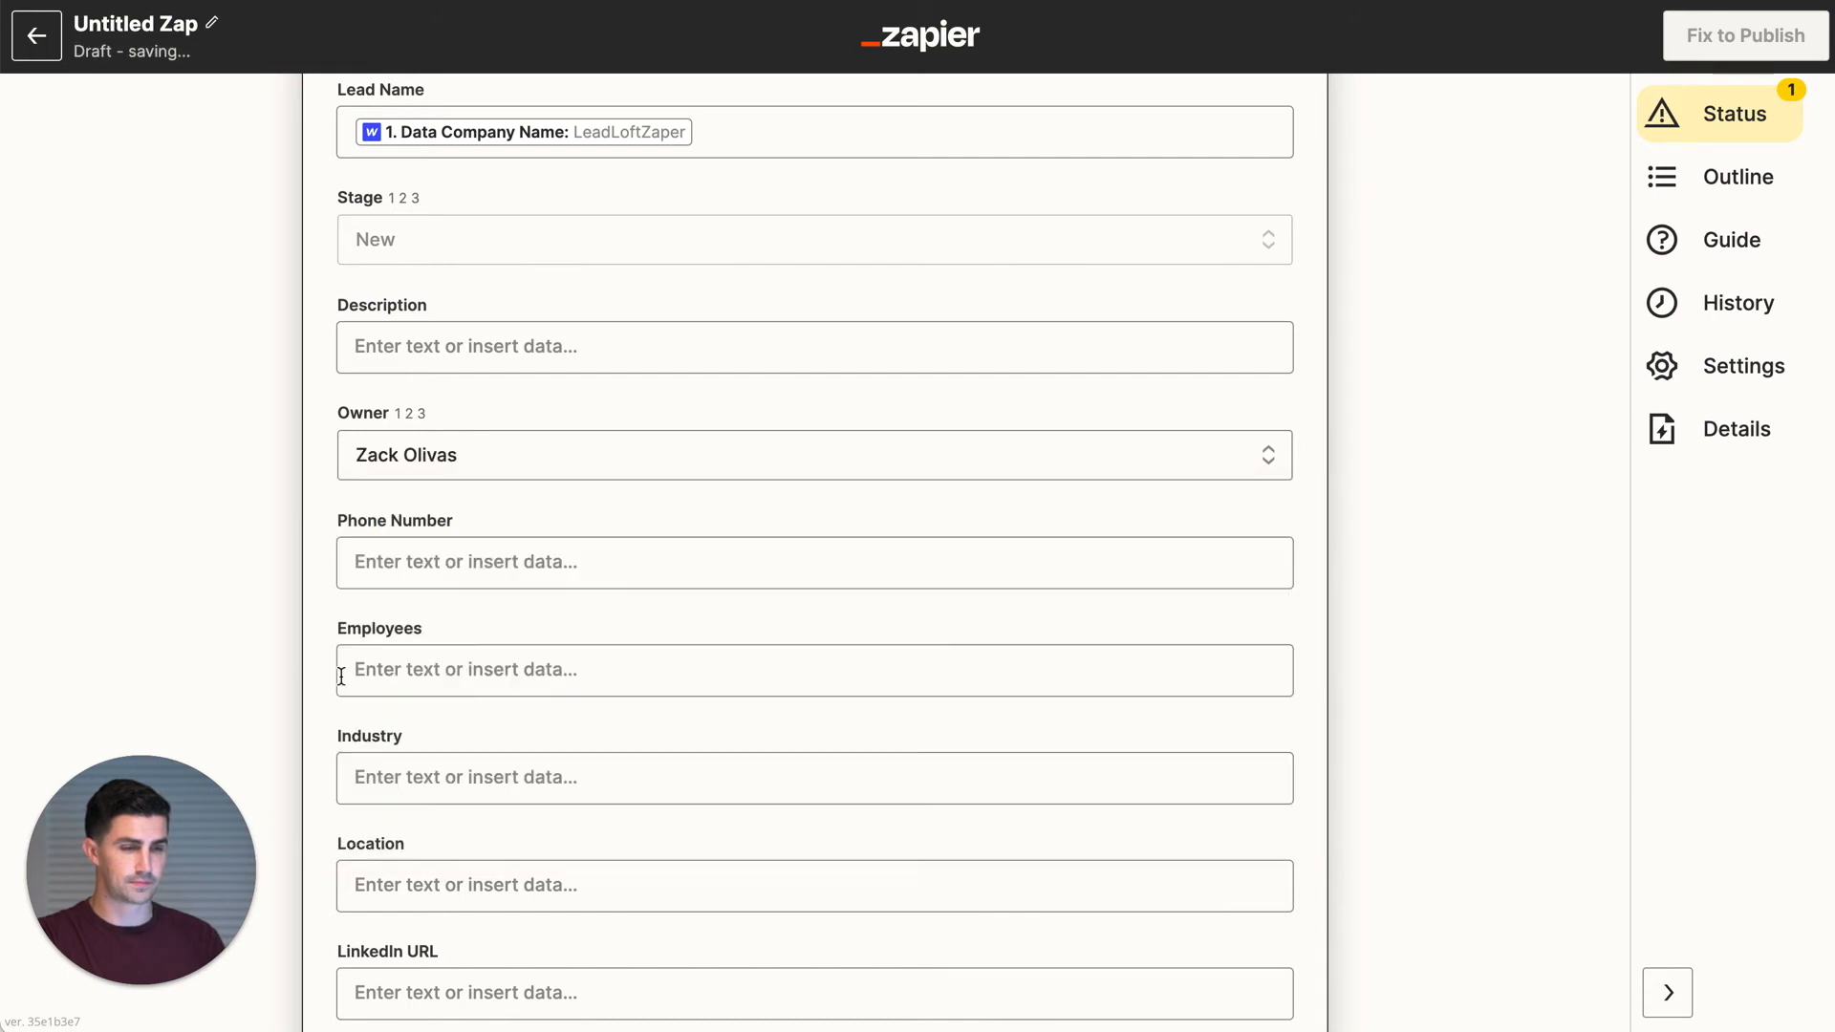
{"action": "scroll", "coordinate": [372, 663], "scroll_direction": "down", "scroll_amount": 6}
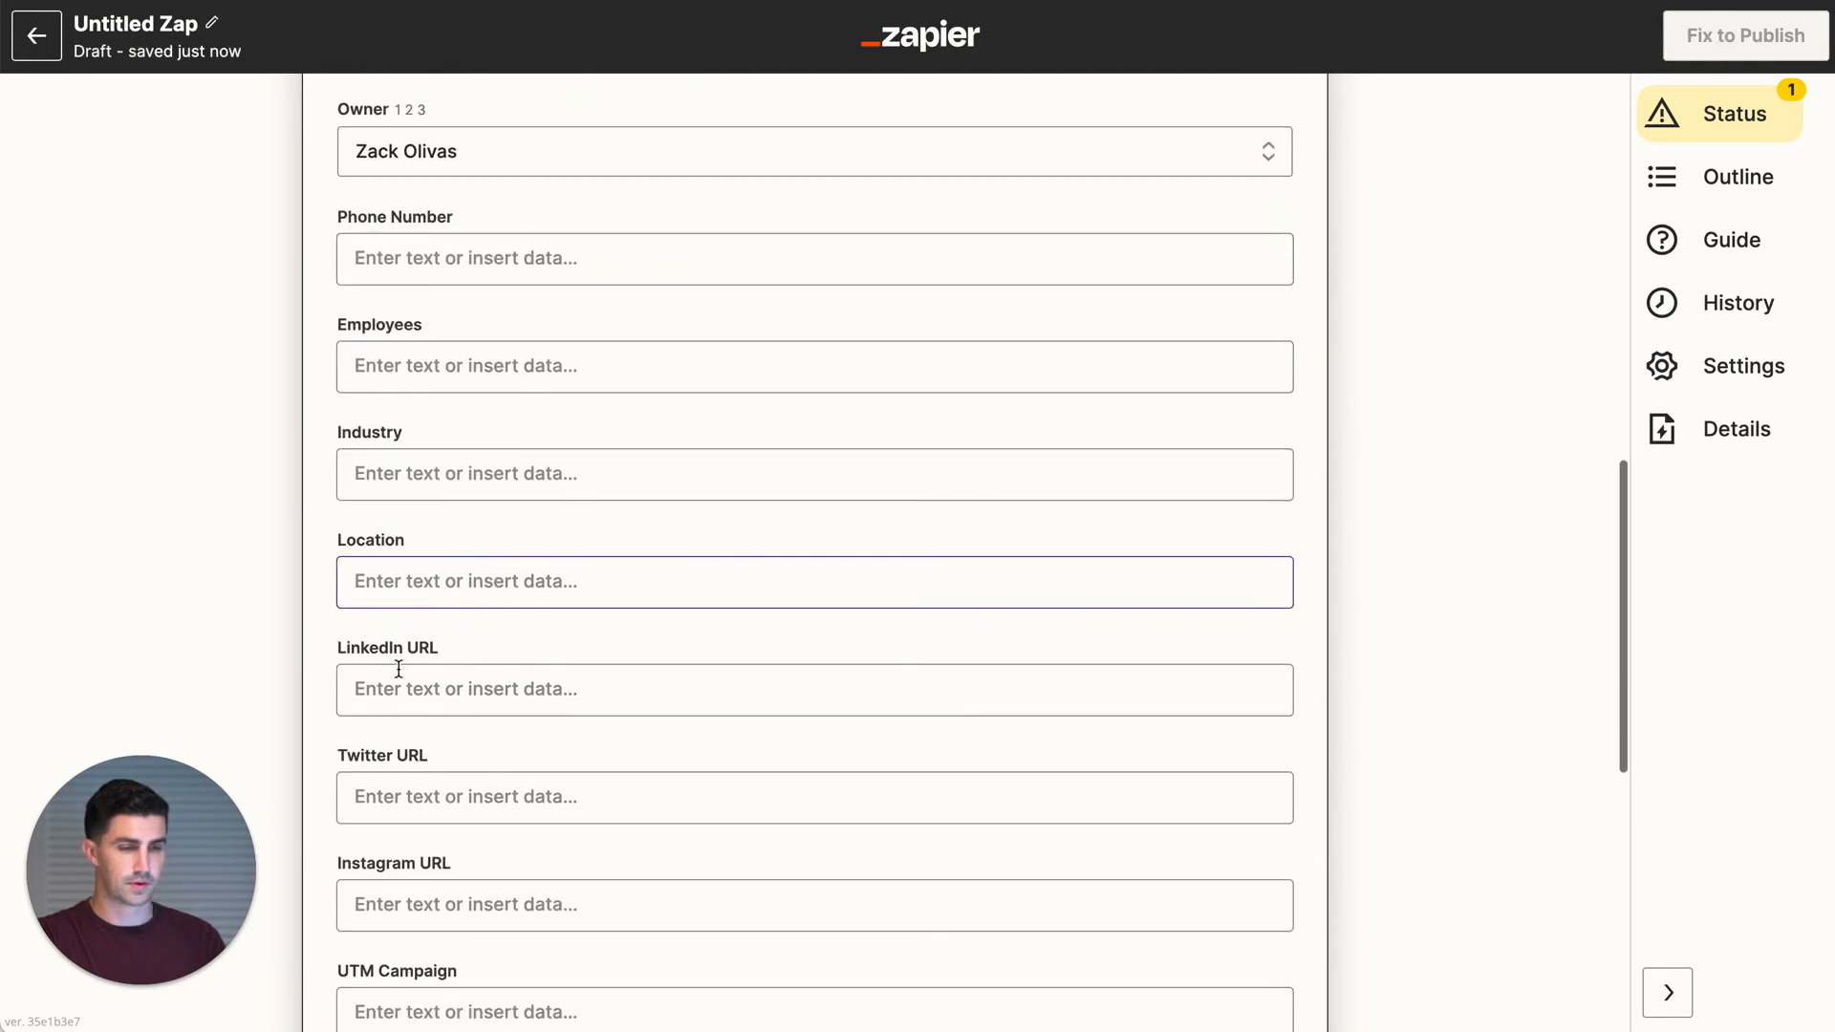
{"action": "scroll", "coordinate": [398, 668], "scroll_direction": "down", "scroll_amount": 5}
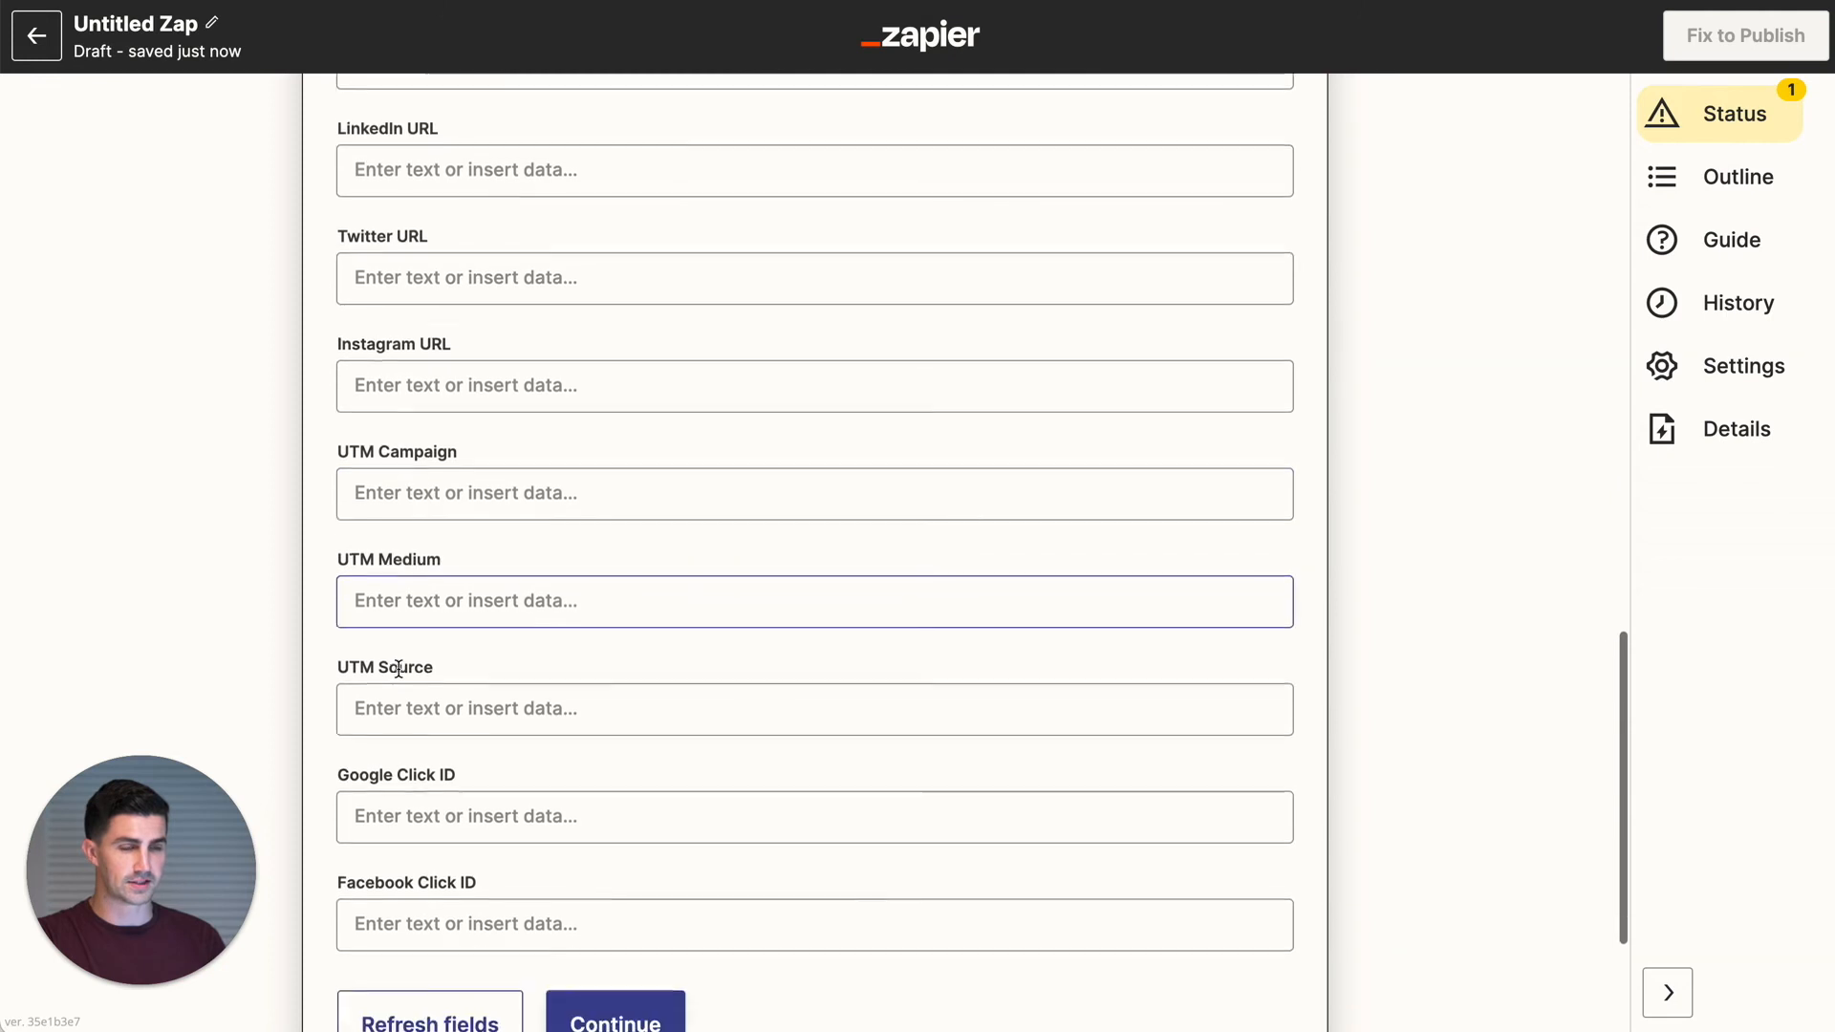
{"action": "scroll", "coordinate": [400, 677], "scroll_direction": "down", "scroll_amount": 3}
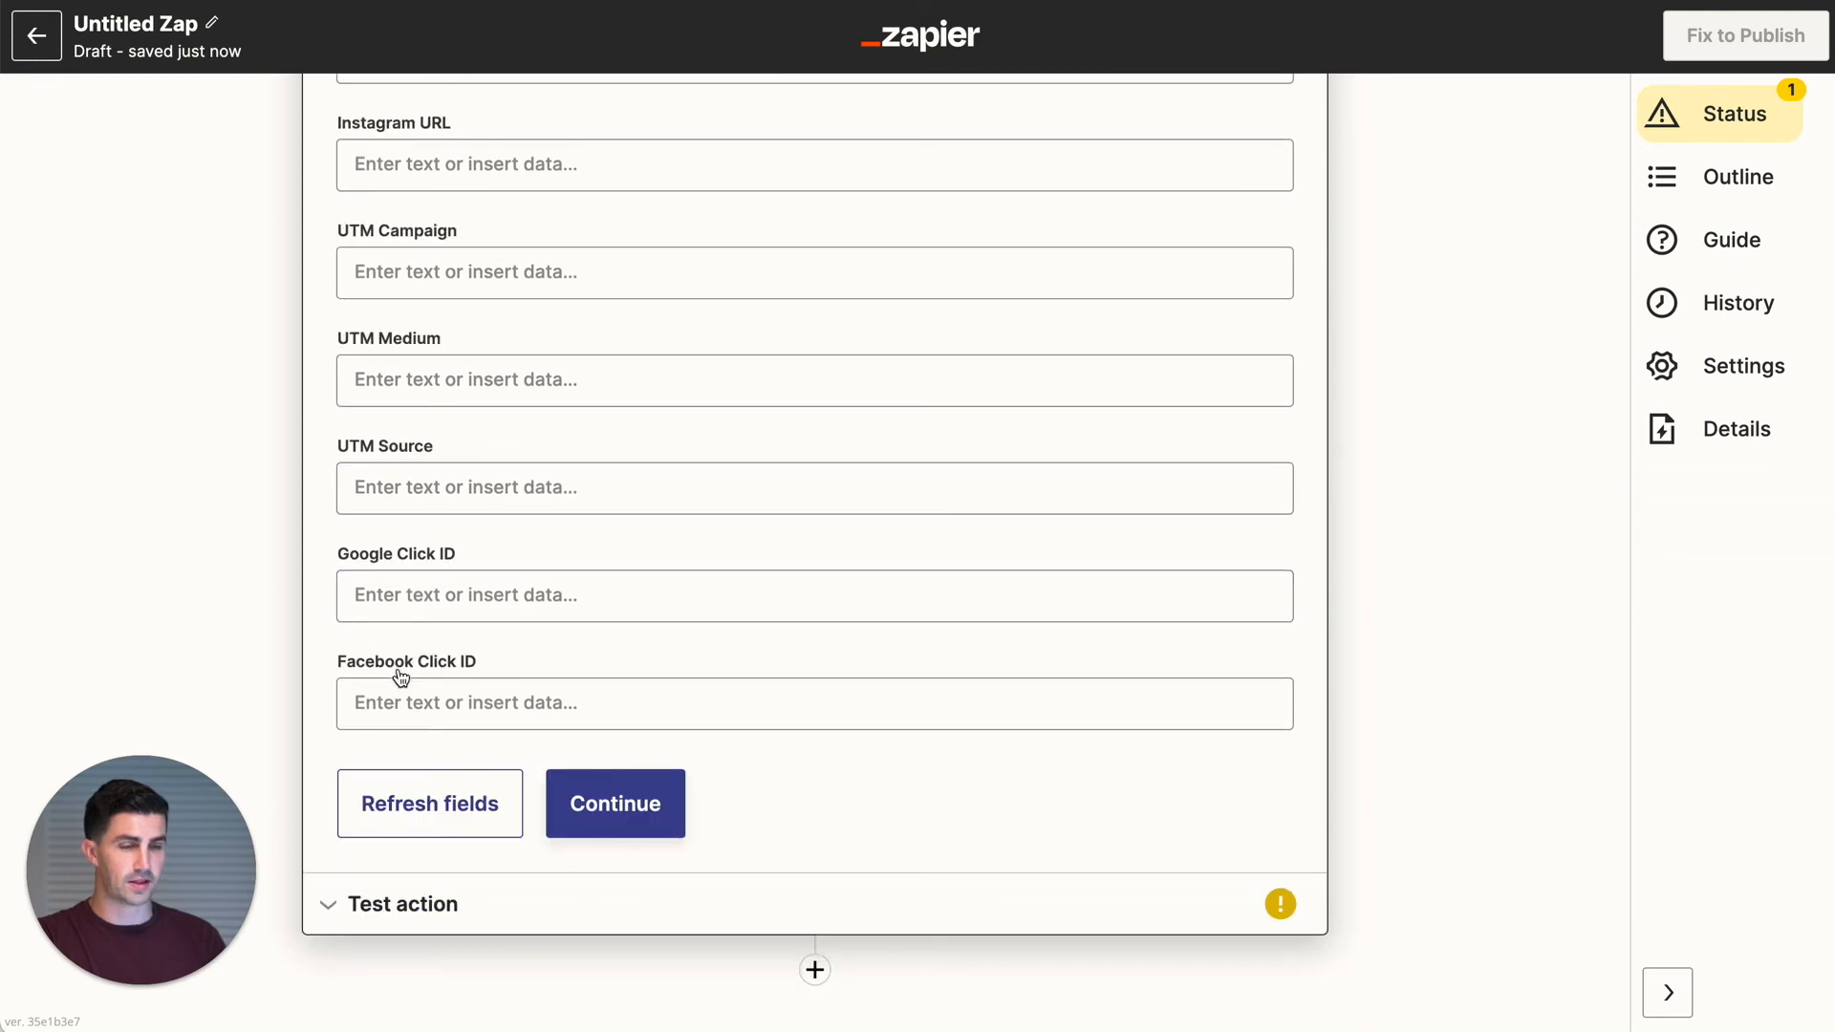
{"action": "left_click", "coordinate": [622, 811]}
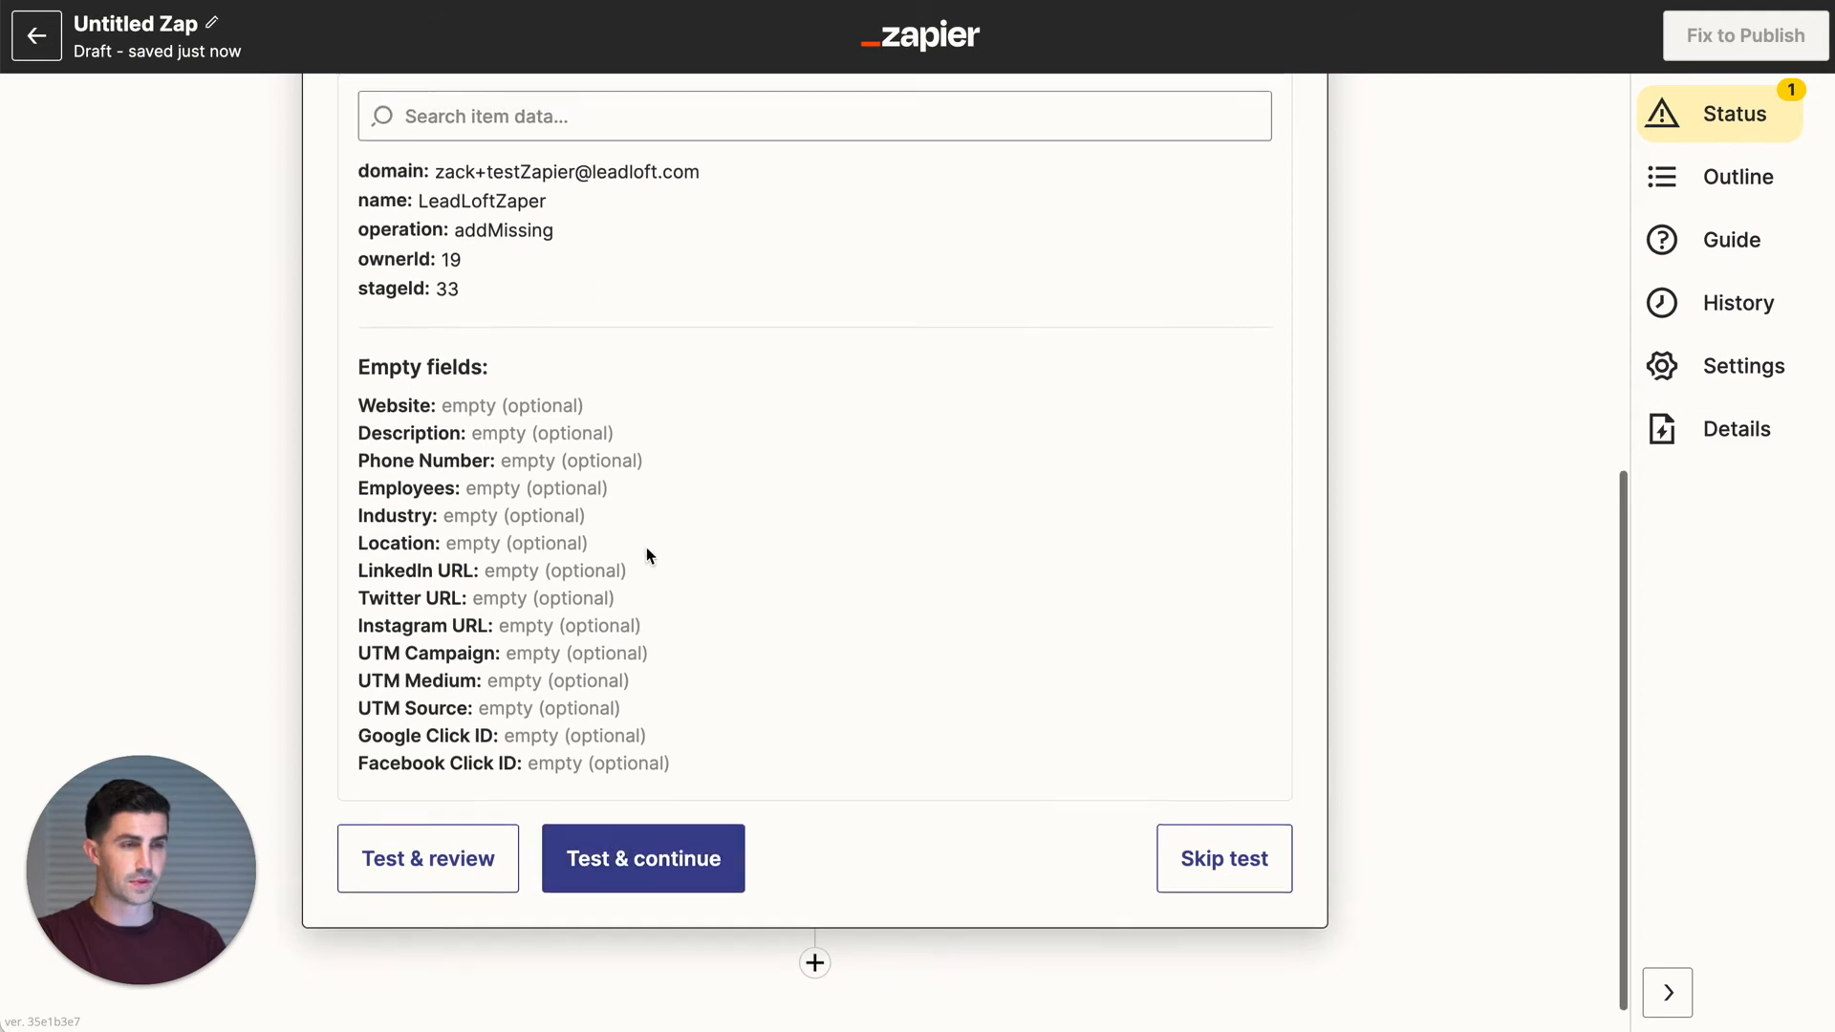
{"action": "scroll", "coordinate": [647, 547], "scroll_direction": "up", "scroll_amount": 1}
{"action": "scroll", "coordinate": [418, 537], "scroll_direction": "up", "scroll_amount": 1}
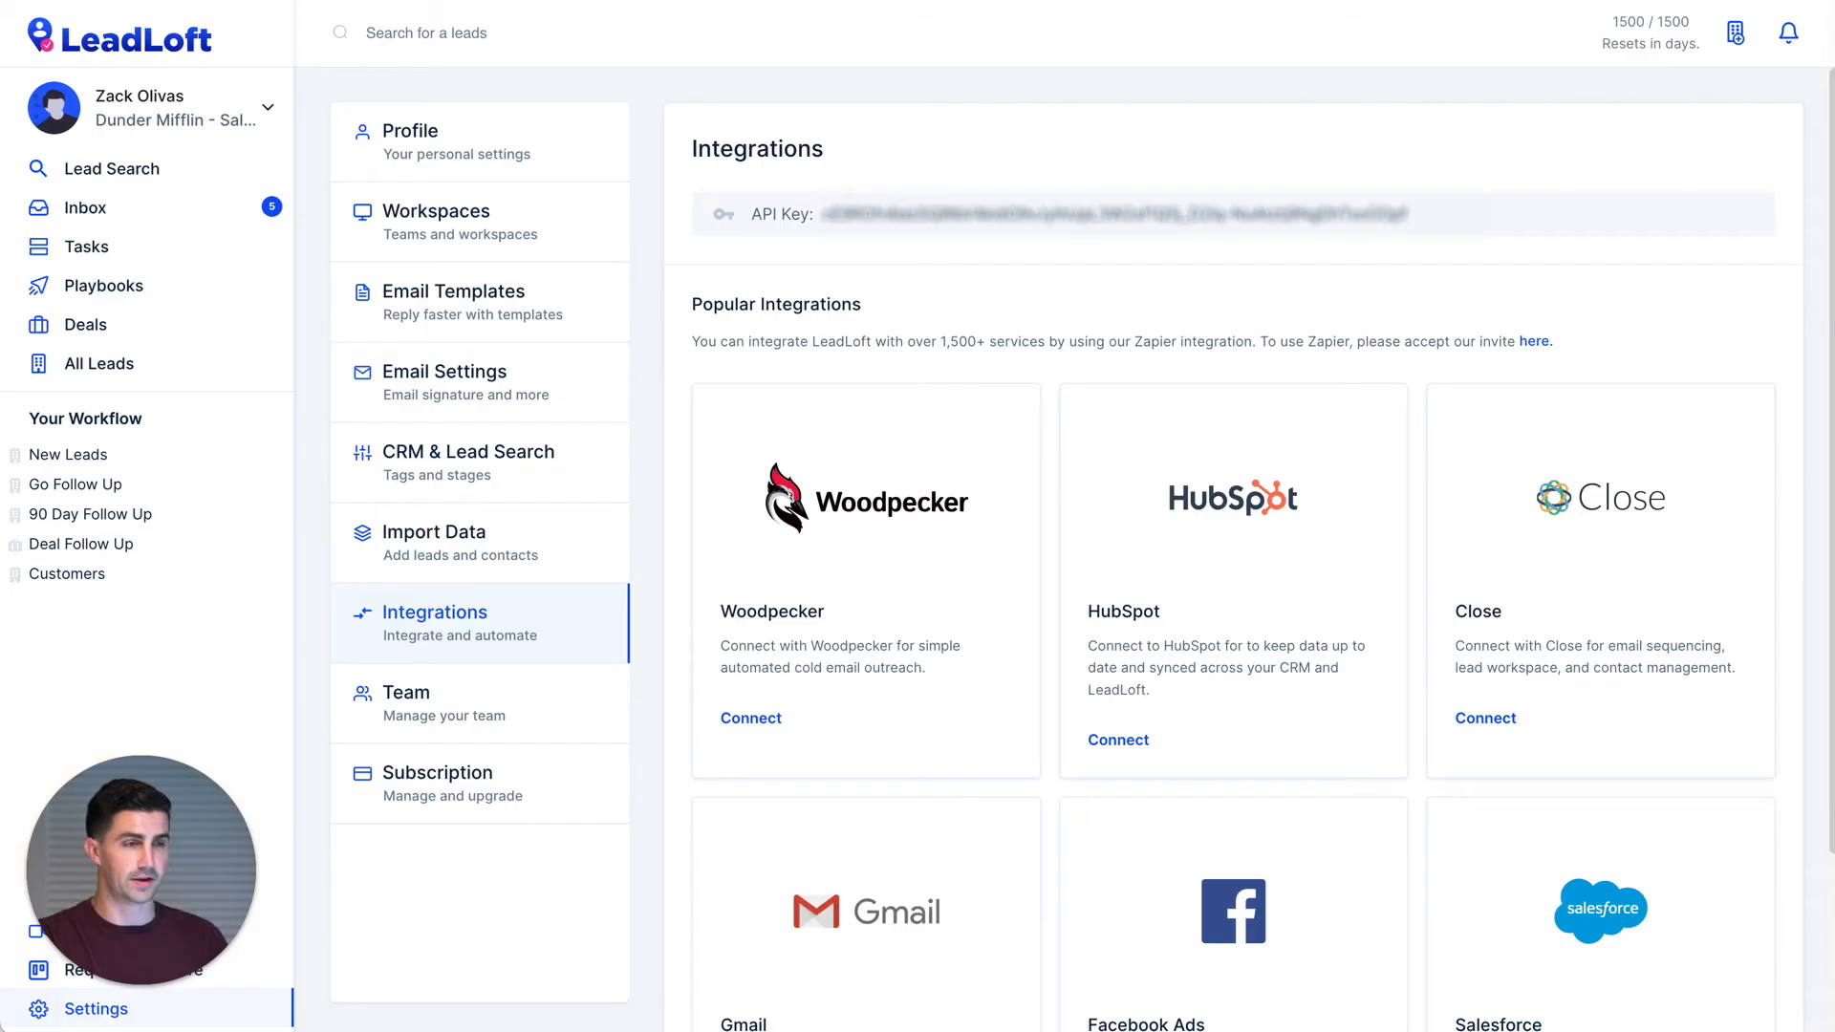
- Open All Leads in LeadLoft's sidebar to view the 483 existing leads
{"action": "left_click", "coordinate": [157, 379]}
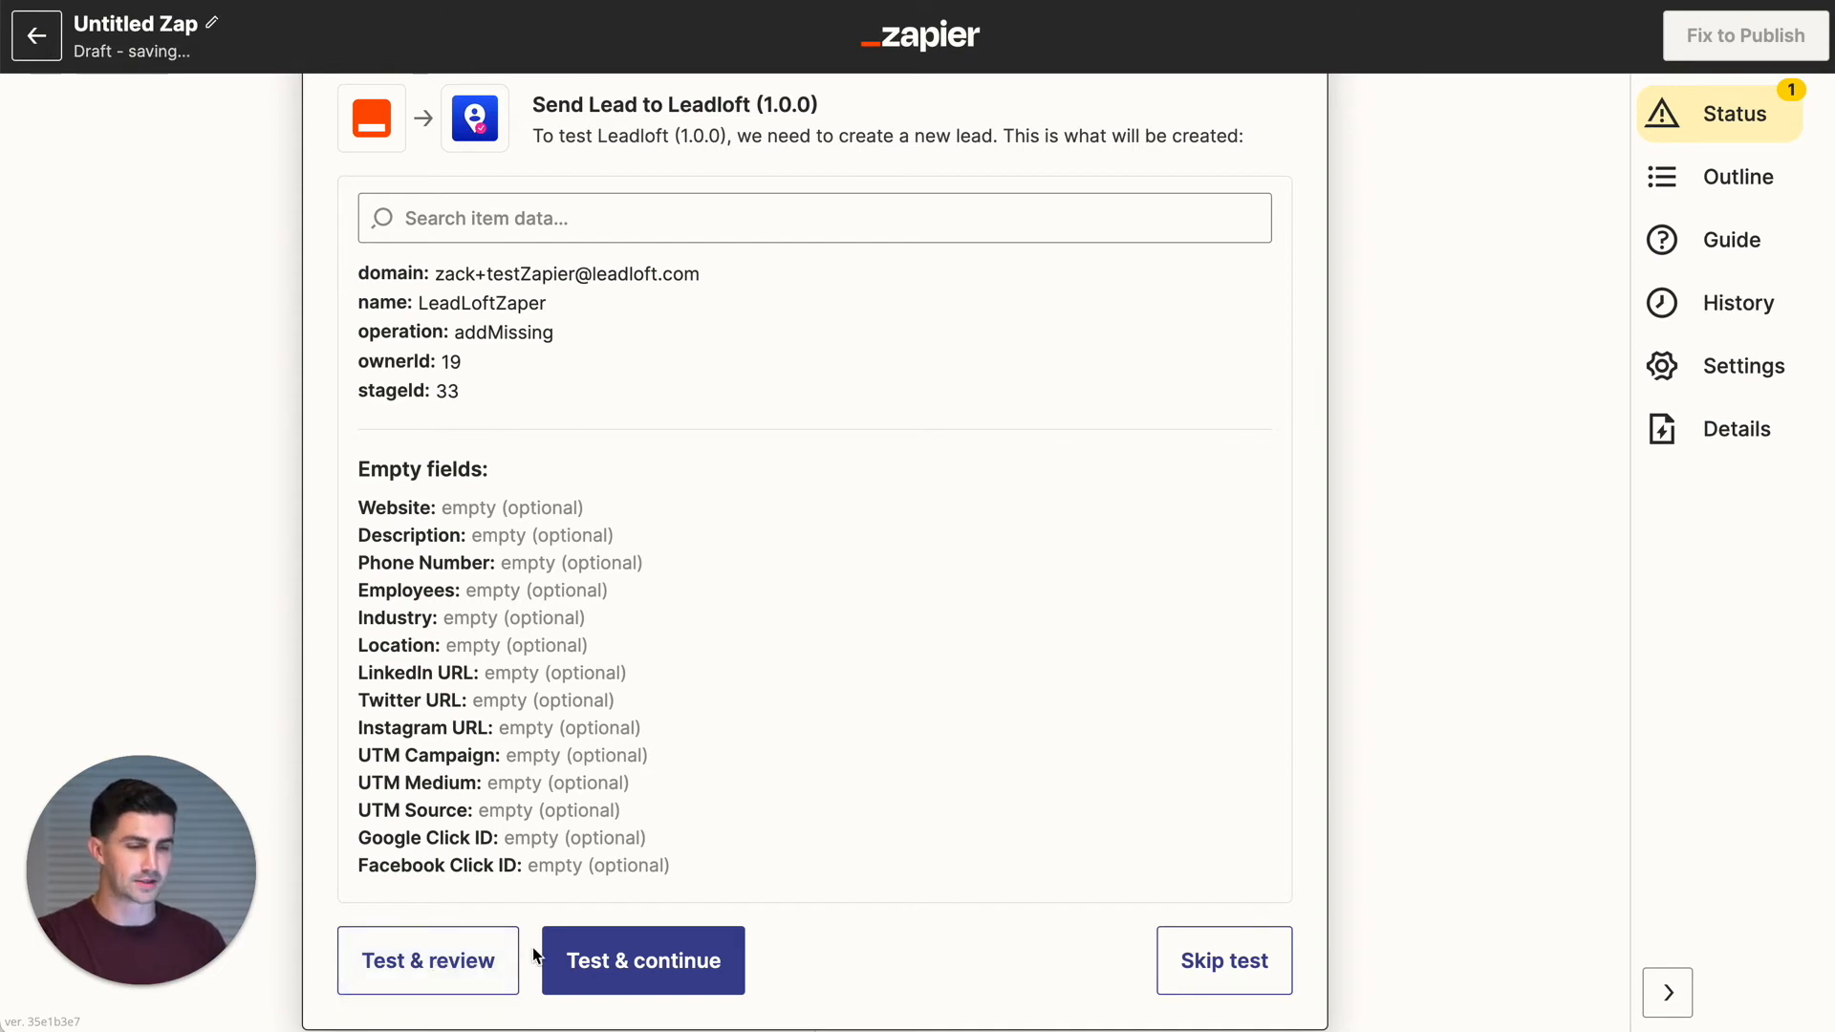
- Send a test lead to LeadLoft and insert a new step below the lead step
{"action": "left_click", "coordinate": [464, 967]}
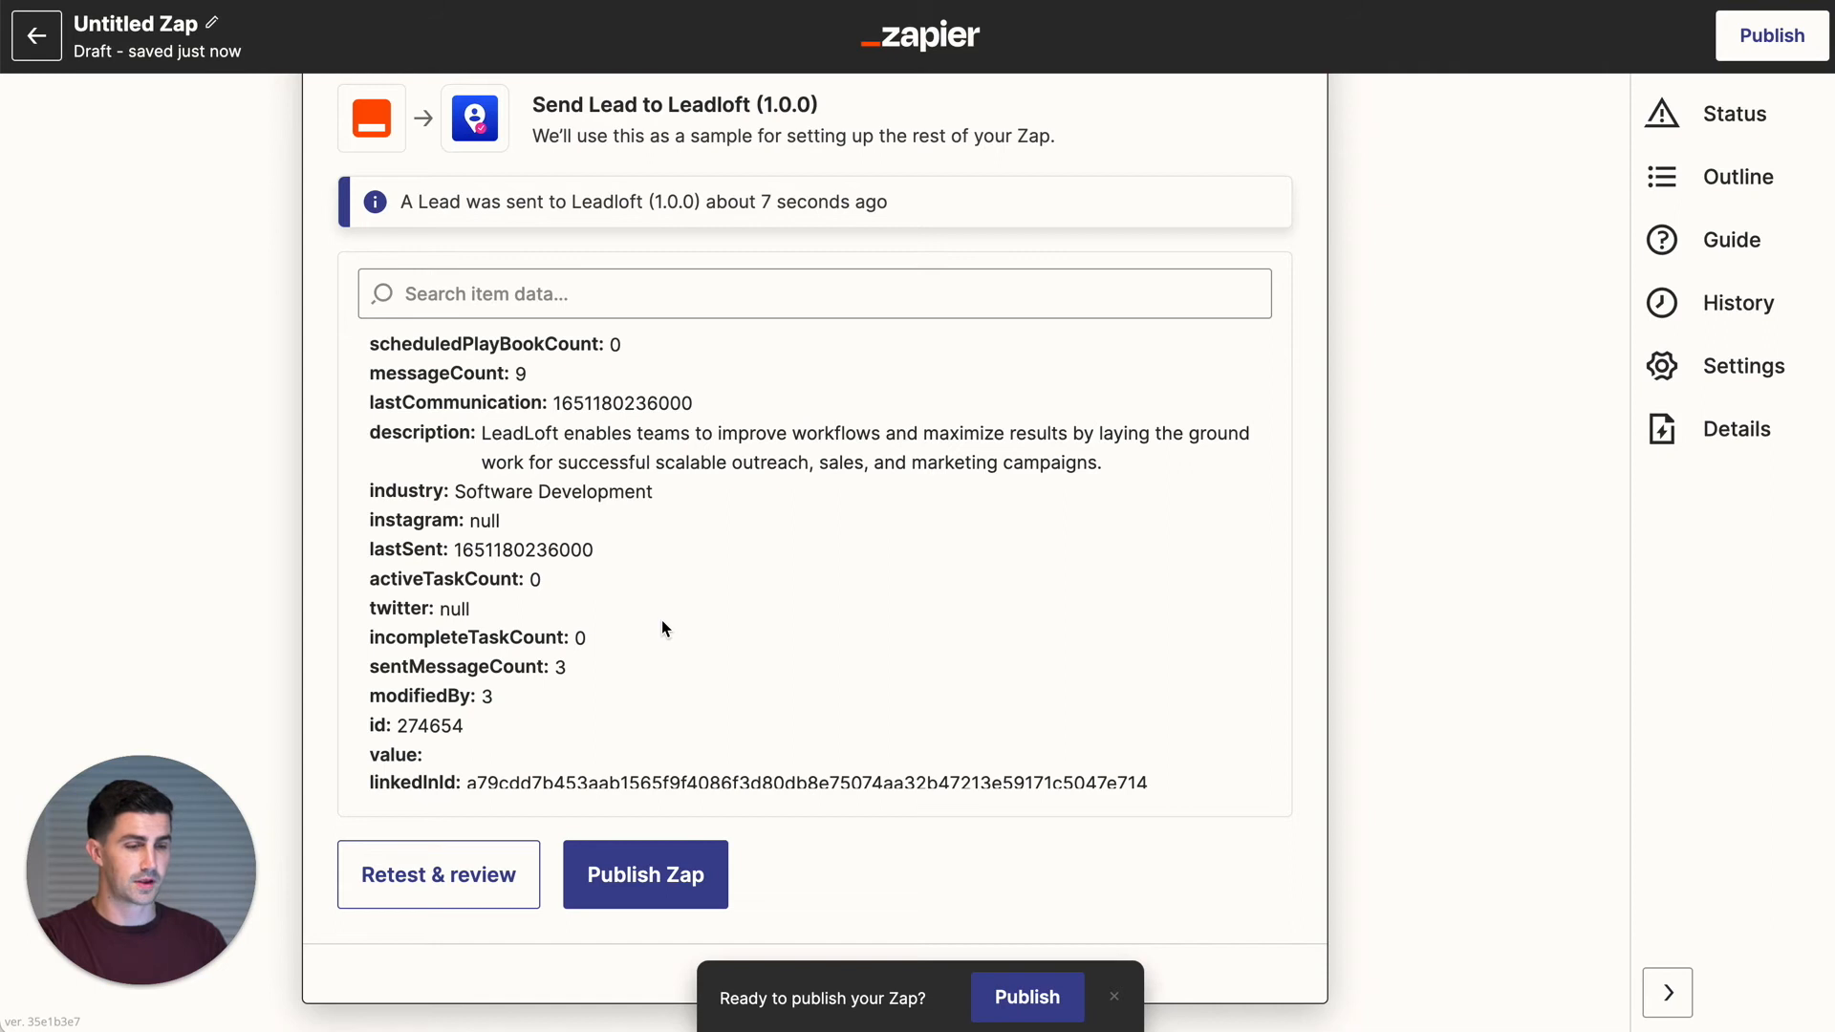
{"action": "scroll", "coordinate": [661, 619], "scroll_direction": "down", "scroll_amount": 5}
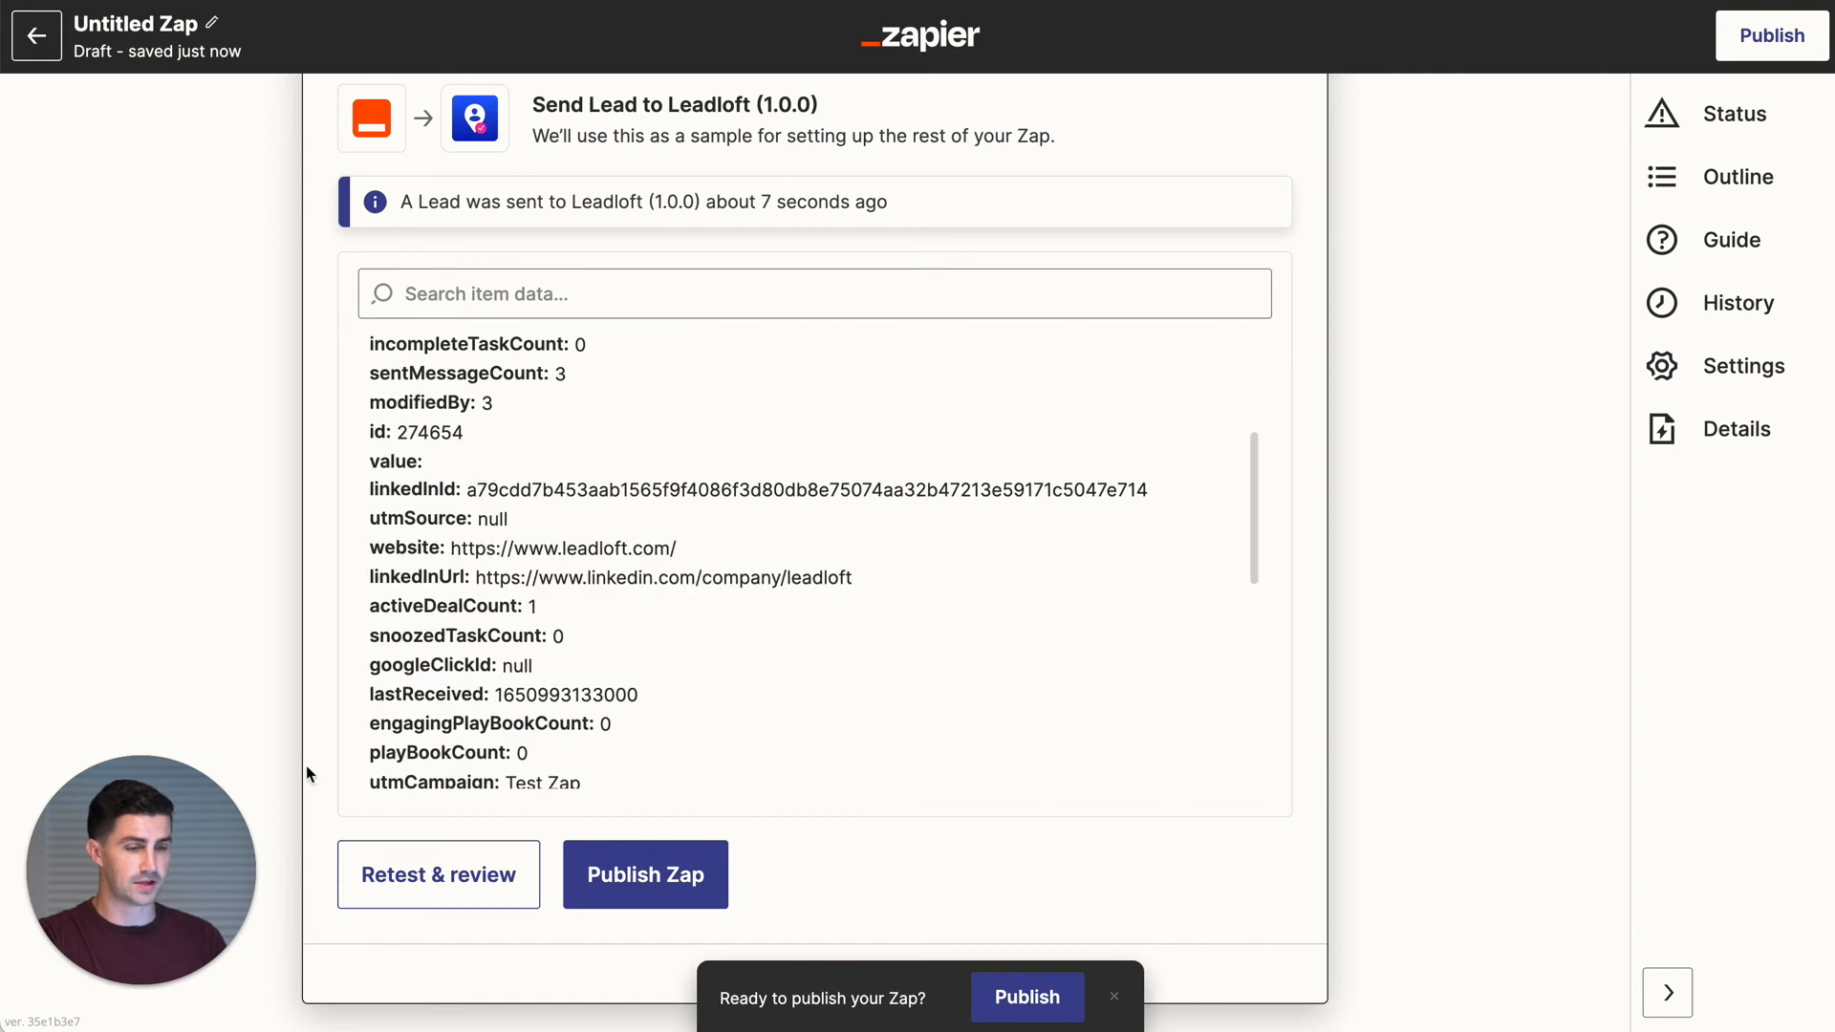
{"action": "scroll", "coordinate": [311, 774], "scroll_direction": "down", "scroll_amount": 2}
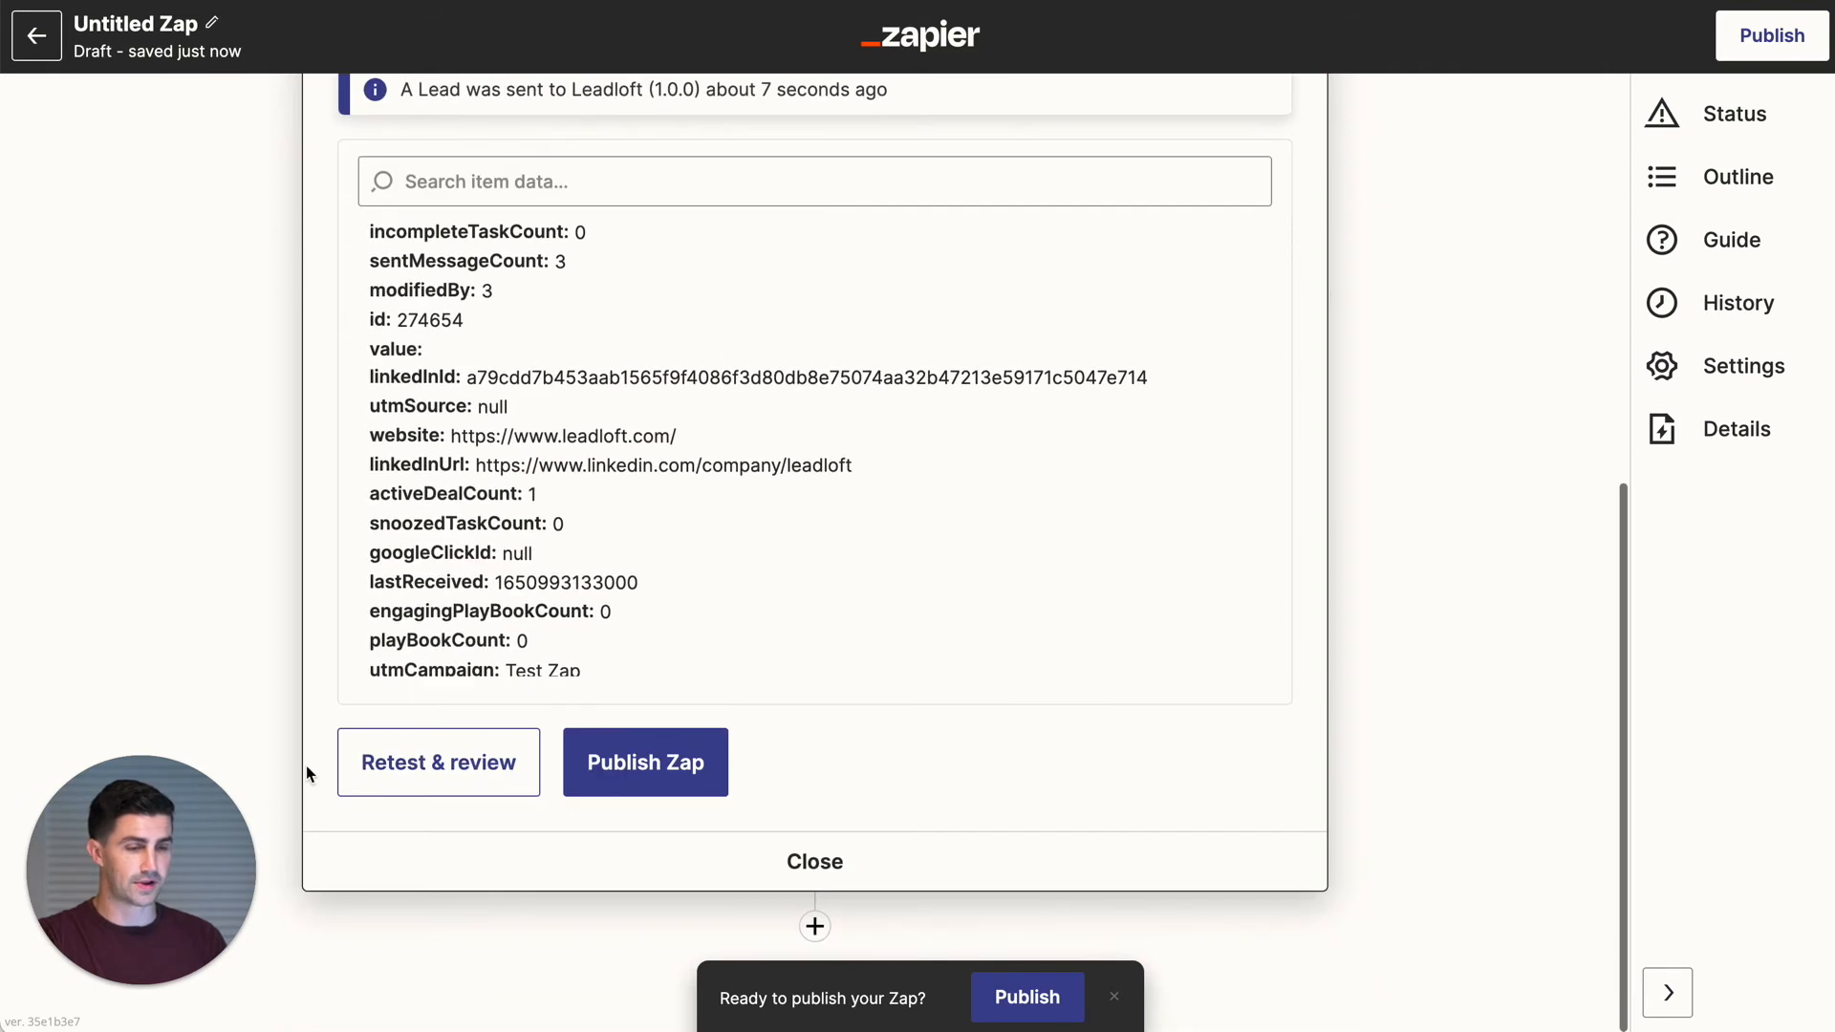
{"action": "left_click", "coordinate": [814, 927]}
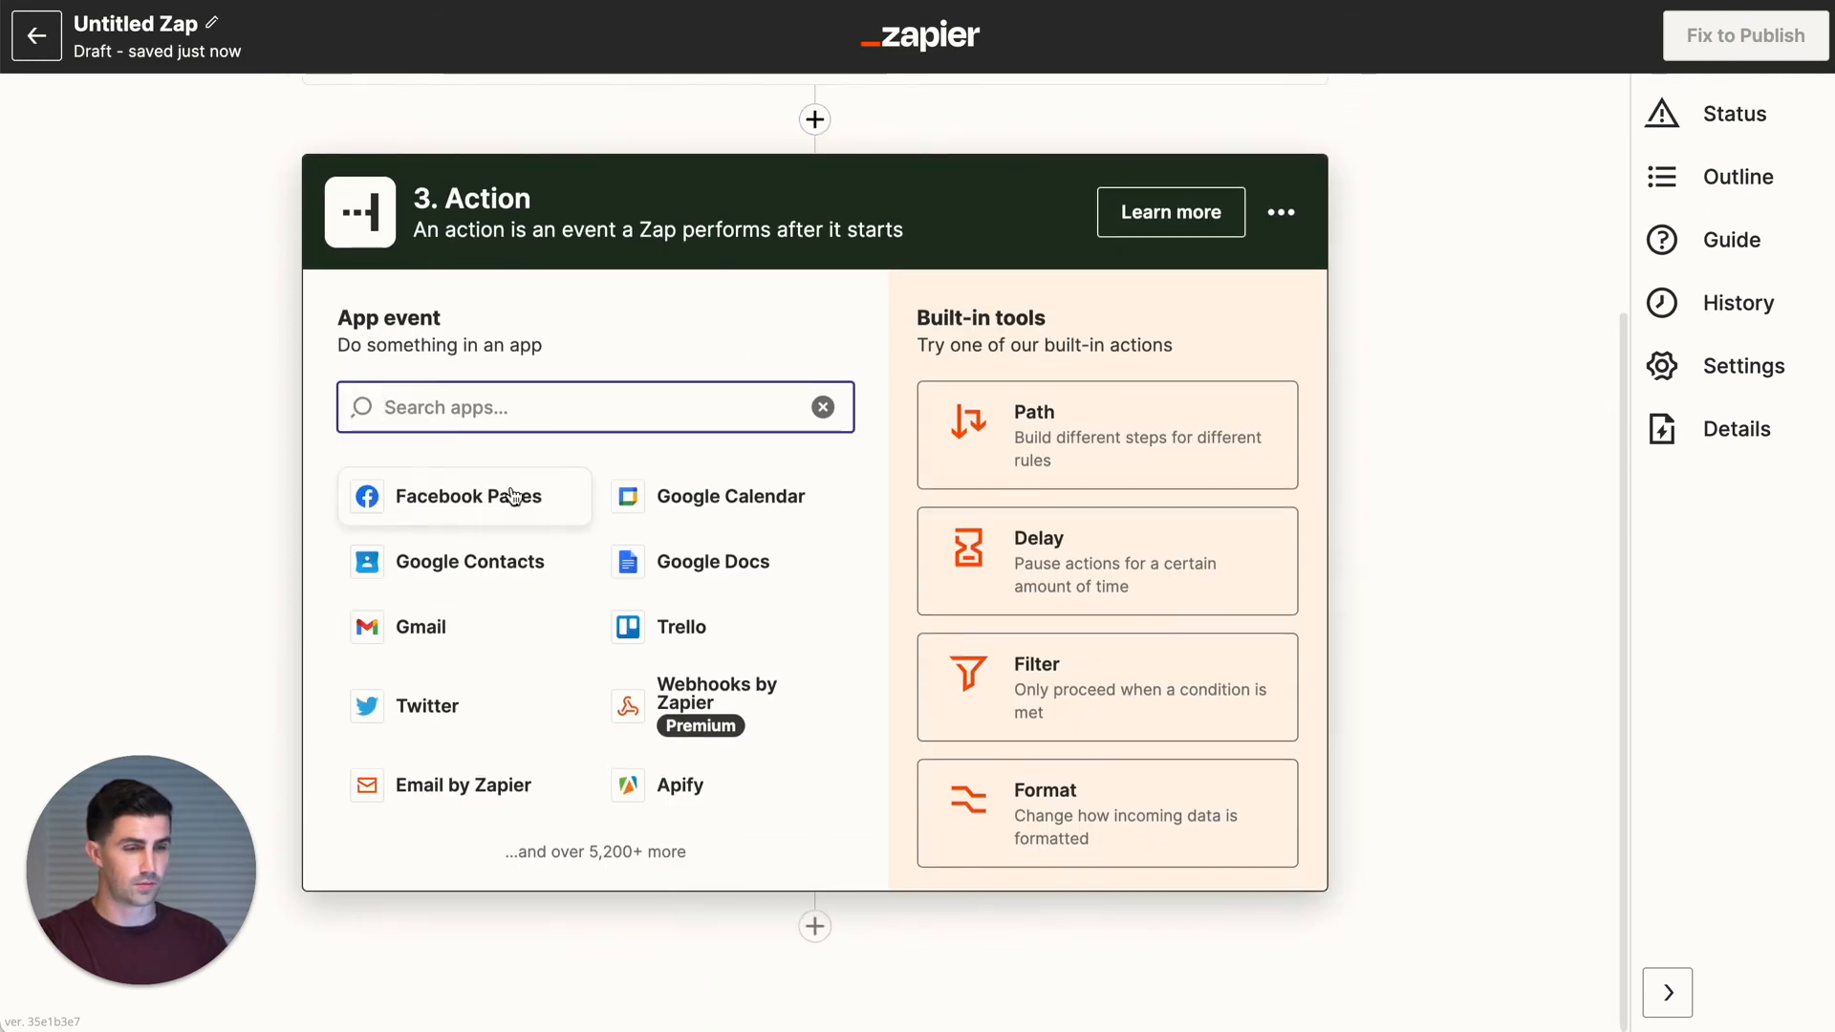
- Add a Leadloft (1.0.0) step with the Create or Update Contact event
{"action": "type", "text": "LeadLo"}
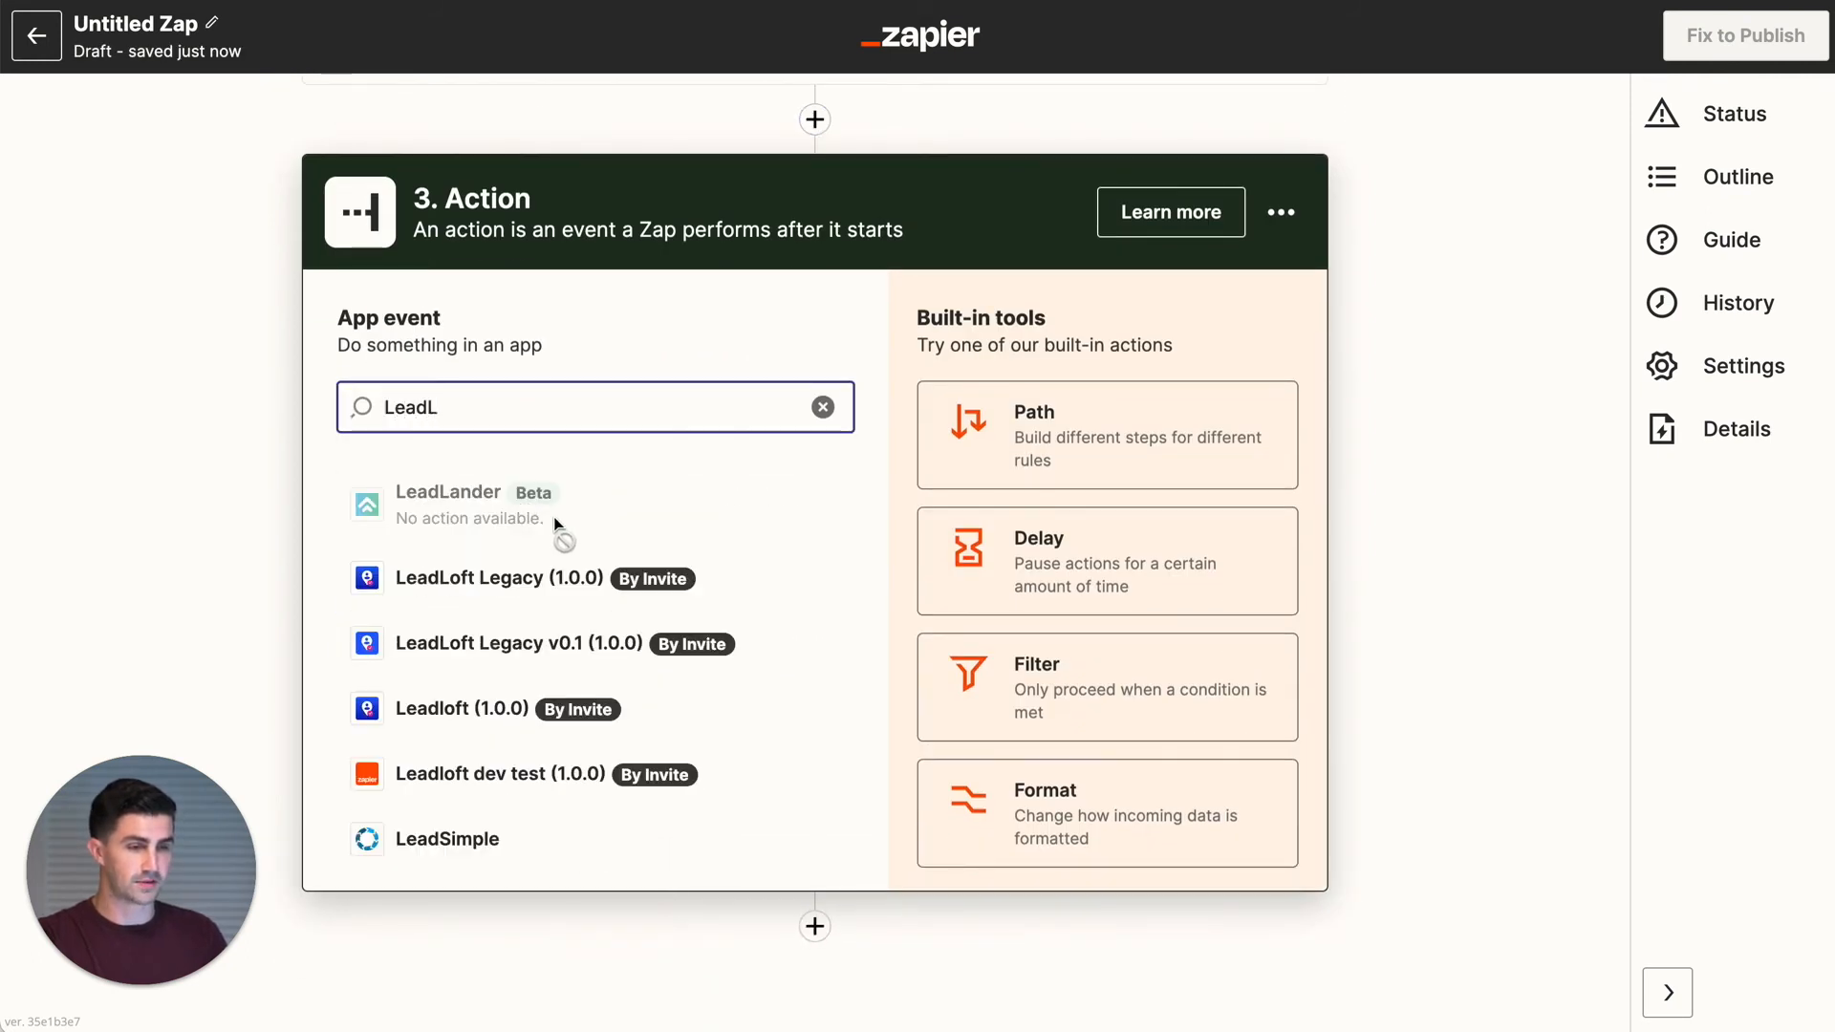
{"action": "left_click", "coordinate": [555, 492]}
{"action": "left_click", "coordinate": [553, 624]}
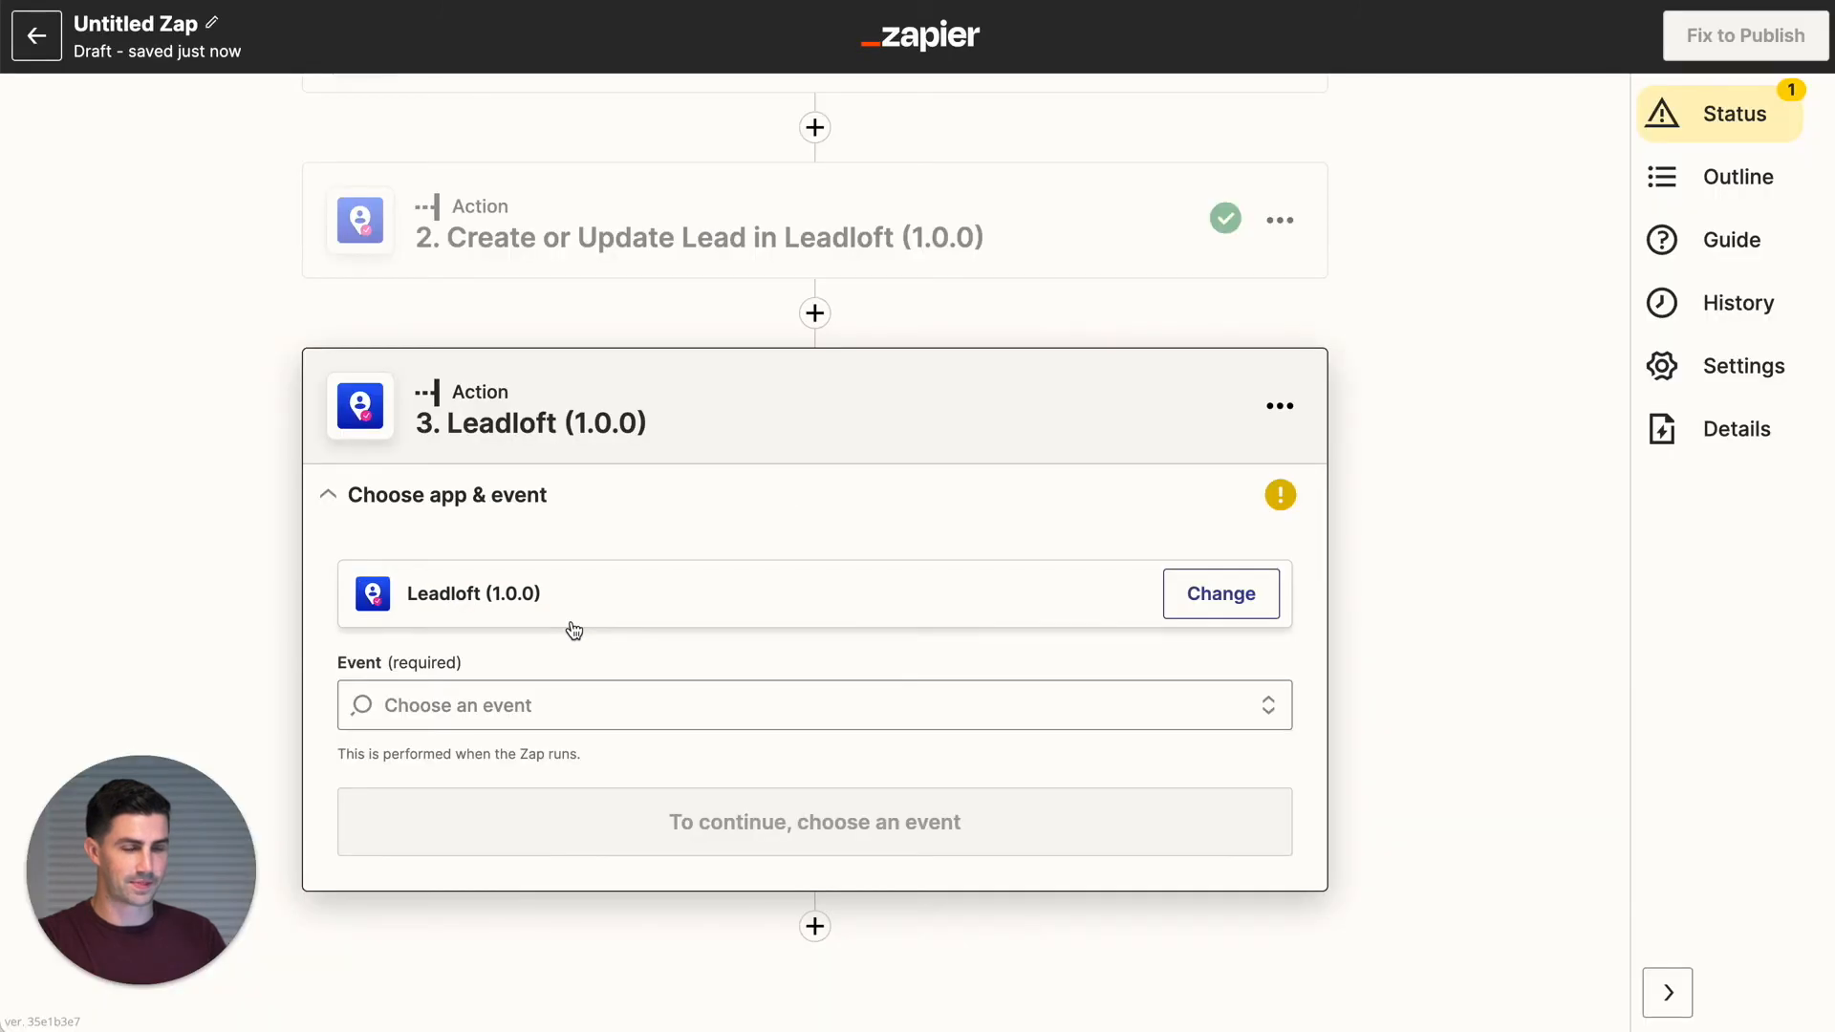
{"action": "left_click", "coordinate": [492, 707]}
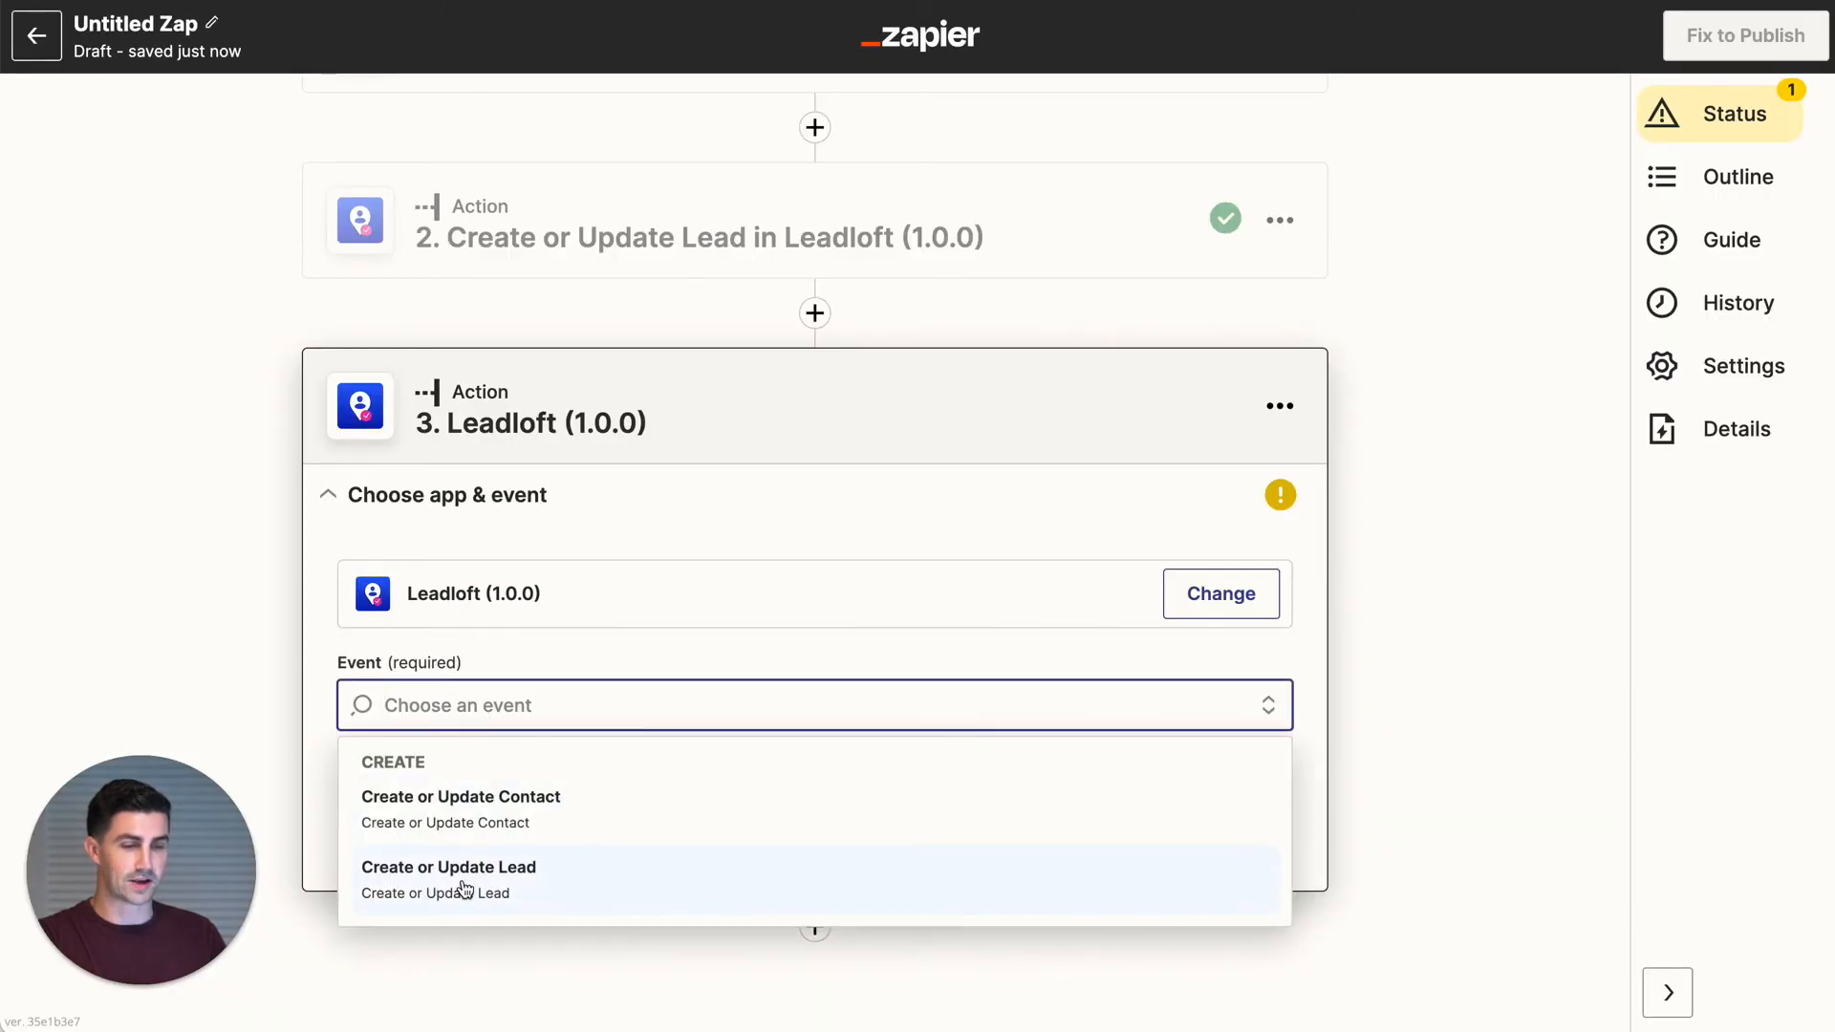
{"action": "left_click", "coordinate": [481, 833]}
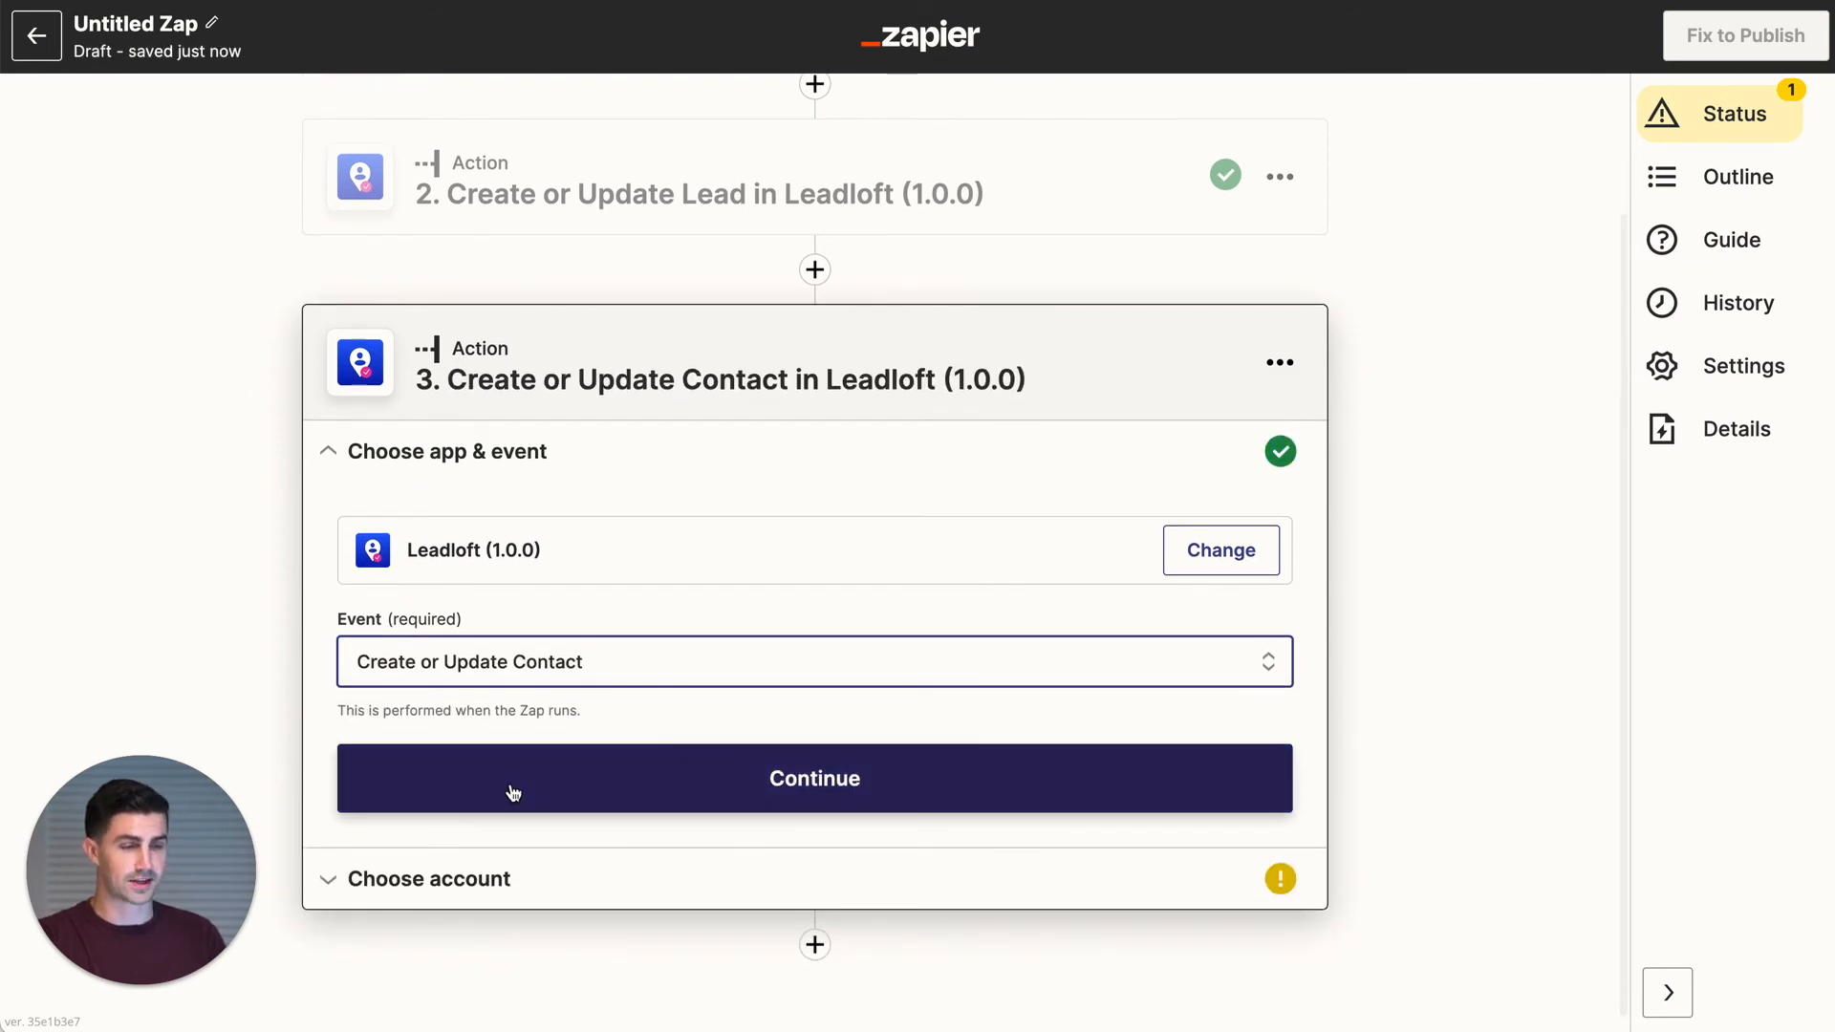
{"action": "left_click", "coordinate": [513, 794]}
- Connect the step to Leadloft account #2 and continue to the action fields
{"action": "left_click", "coordinate": [491, 684]}
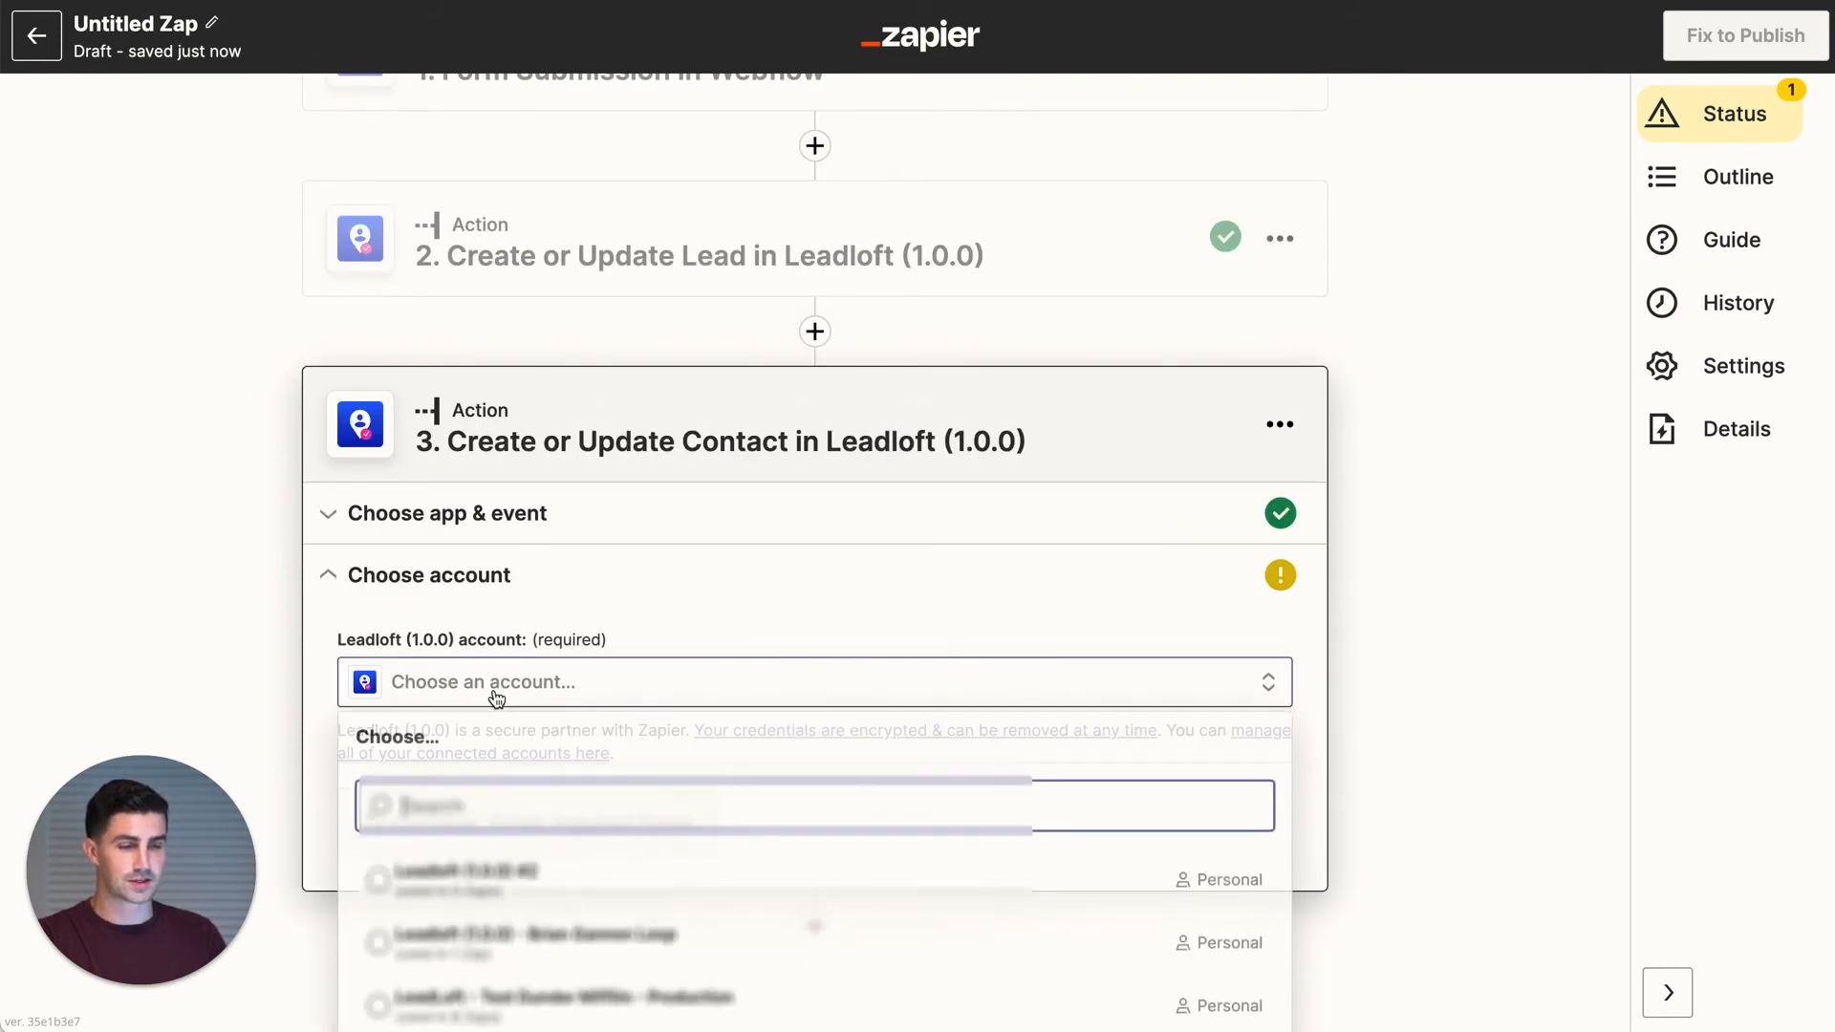
{"action": "left_click", "coordinate": [516, 881]}
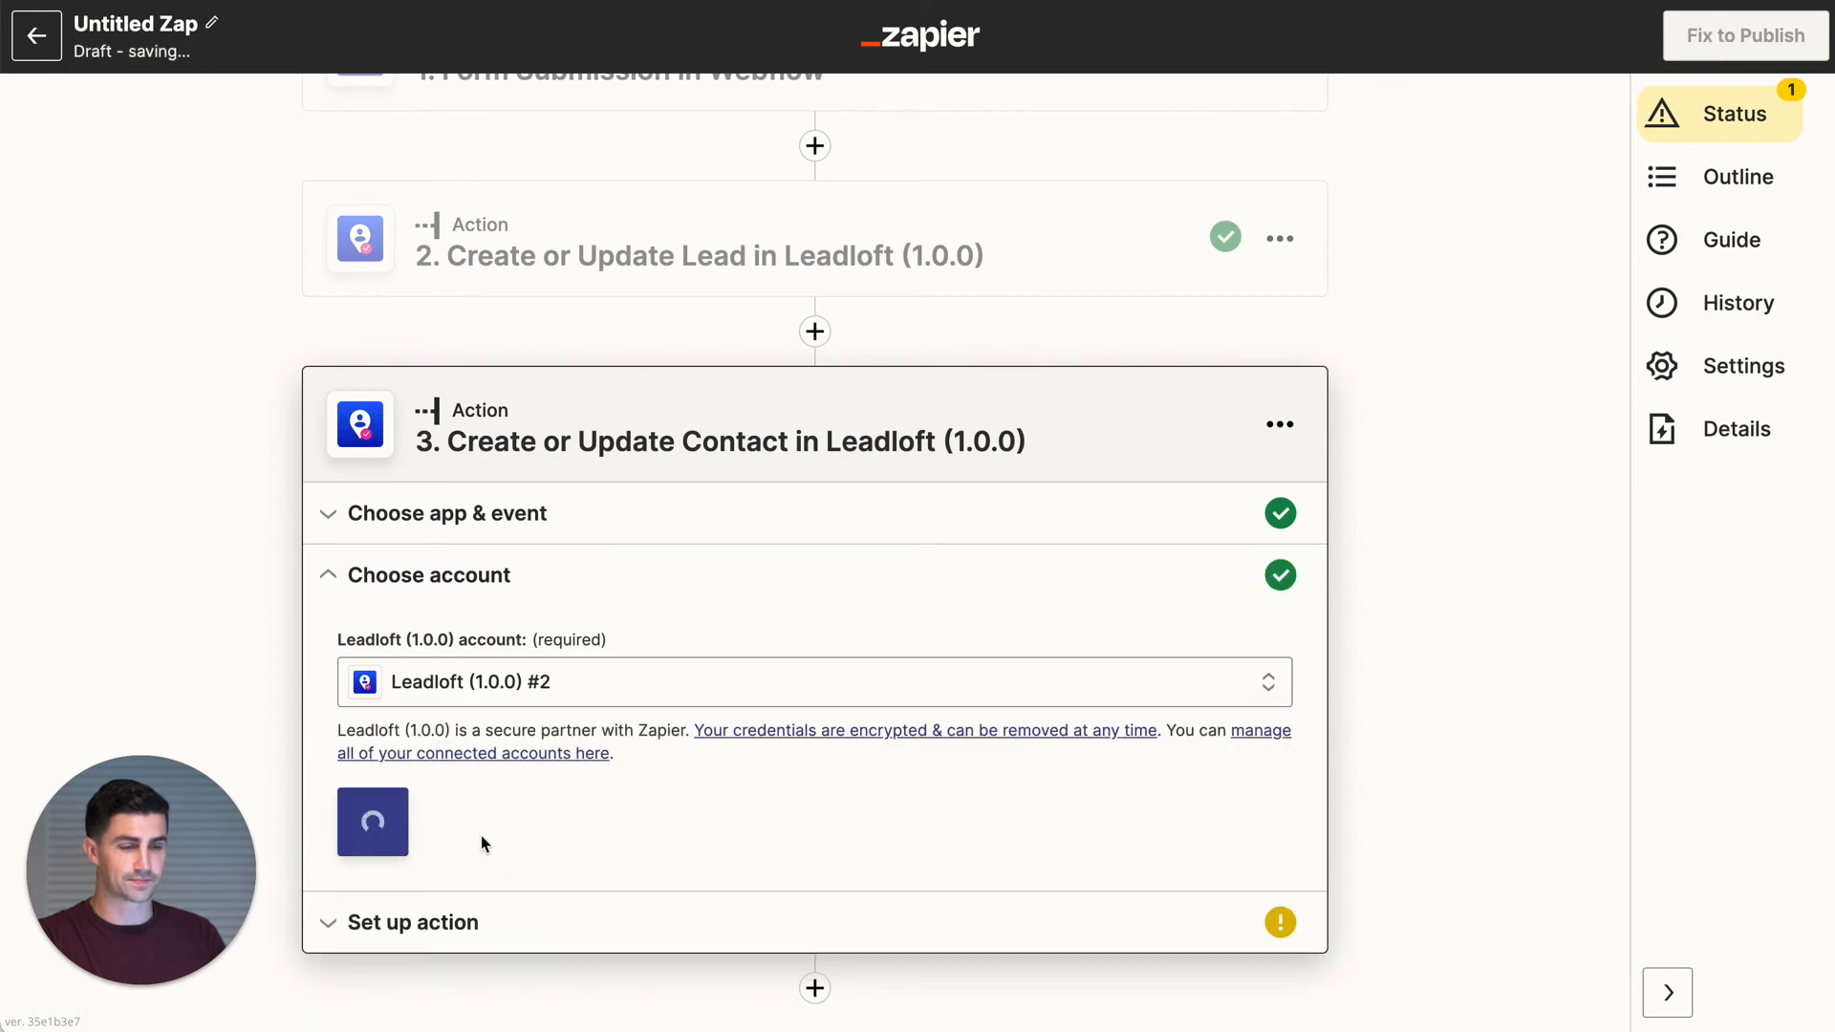
{"action": "left_click", "coordinate": [370, 814]}
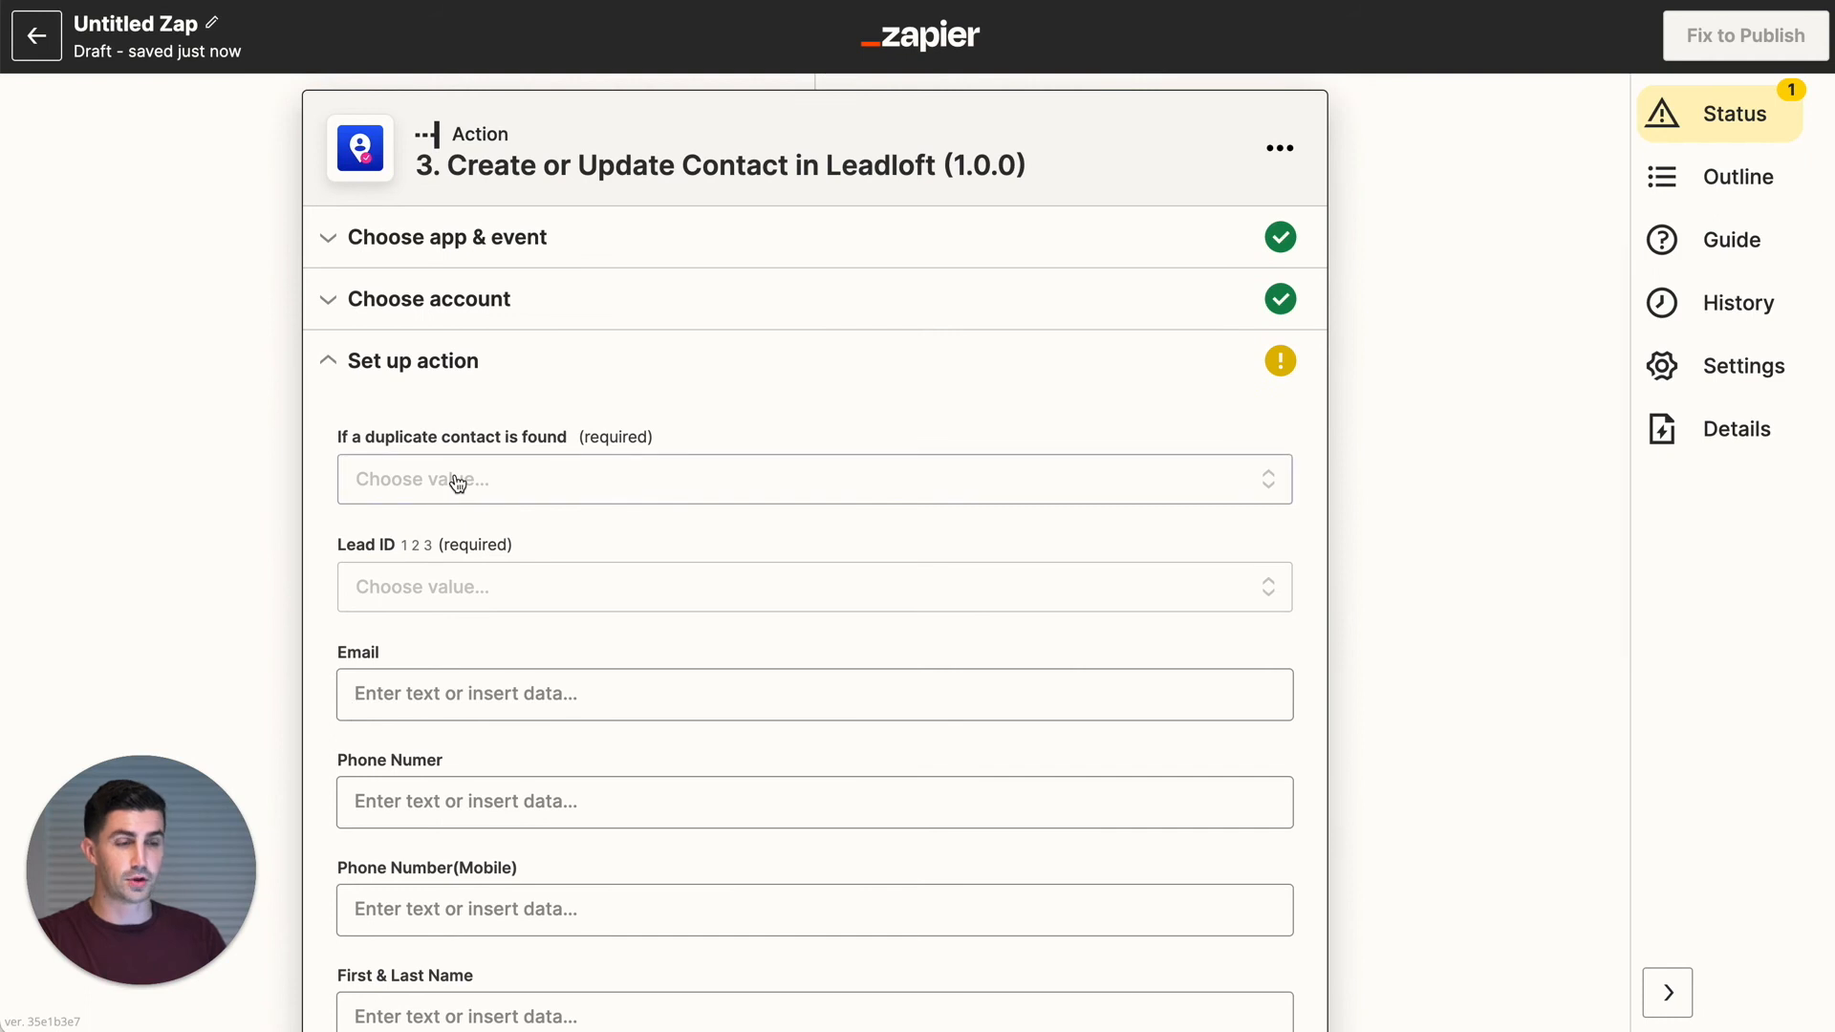
{"action": "left_click", "coordinate": [458, 482]}
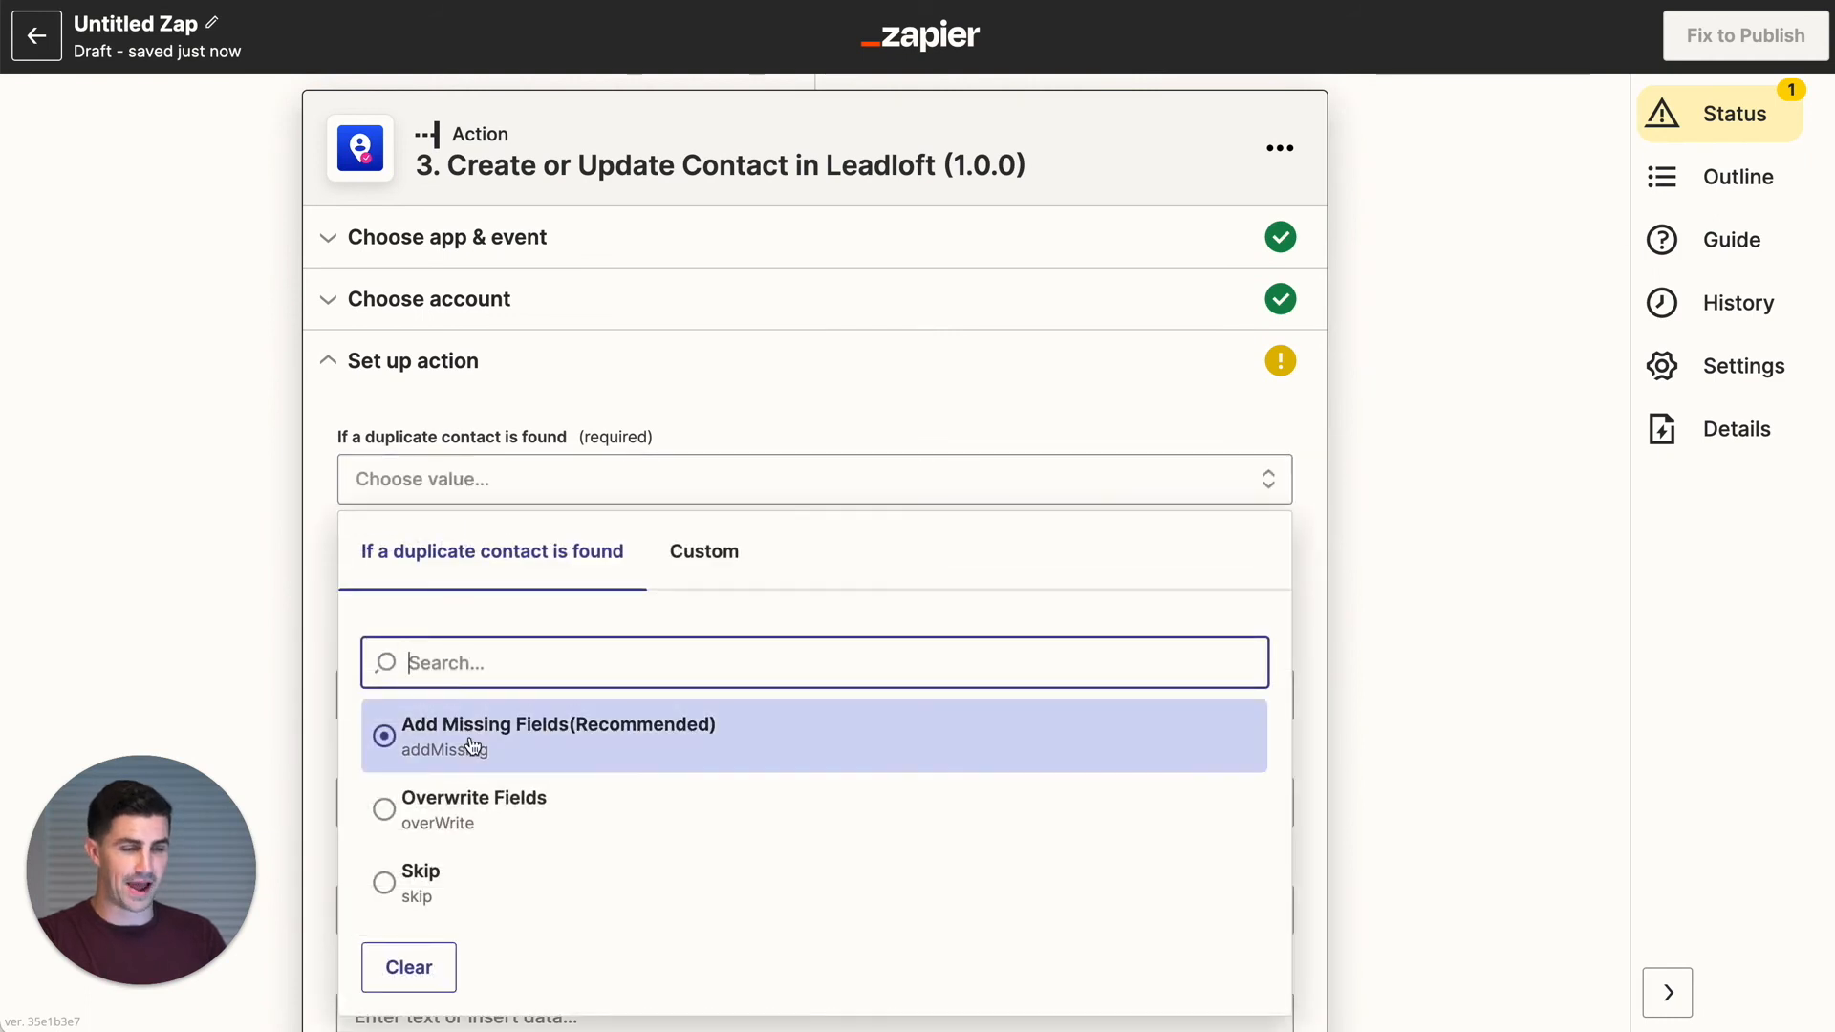
- Add missing fields on duplicate contacts, and map Lead ID to the ID from step 2
{"action": "left_click", "coordinate": [471, 743]}
{"action": "scroll", "coordinate": [331, 601], "scroll_direction": "down", "scroll_amount": 1}
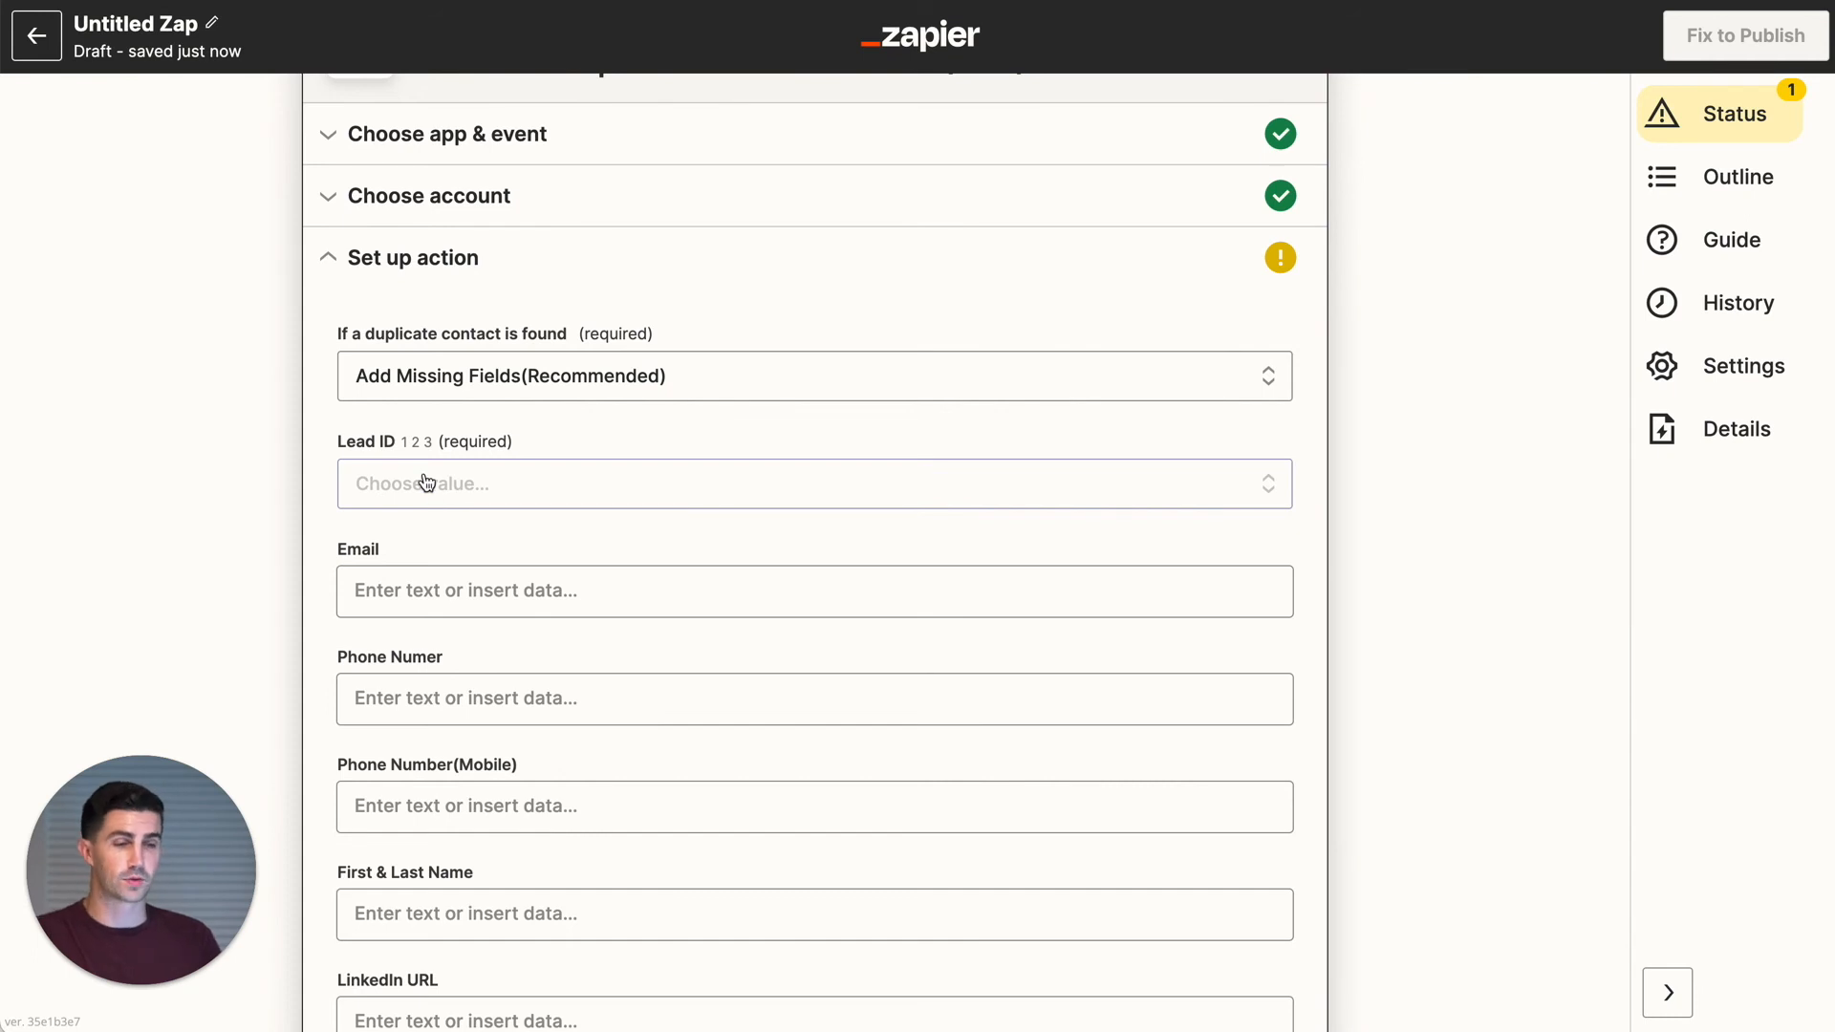
{"action": "left_click_drag", "start_coordinate": [374, 443], "coordinate": [542, 443]}
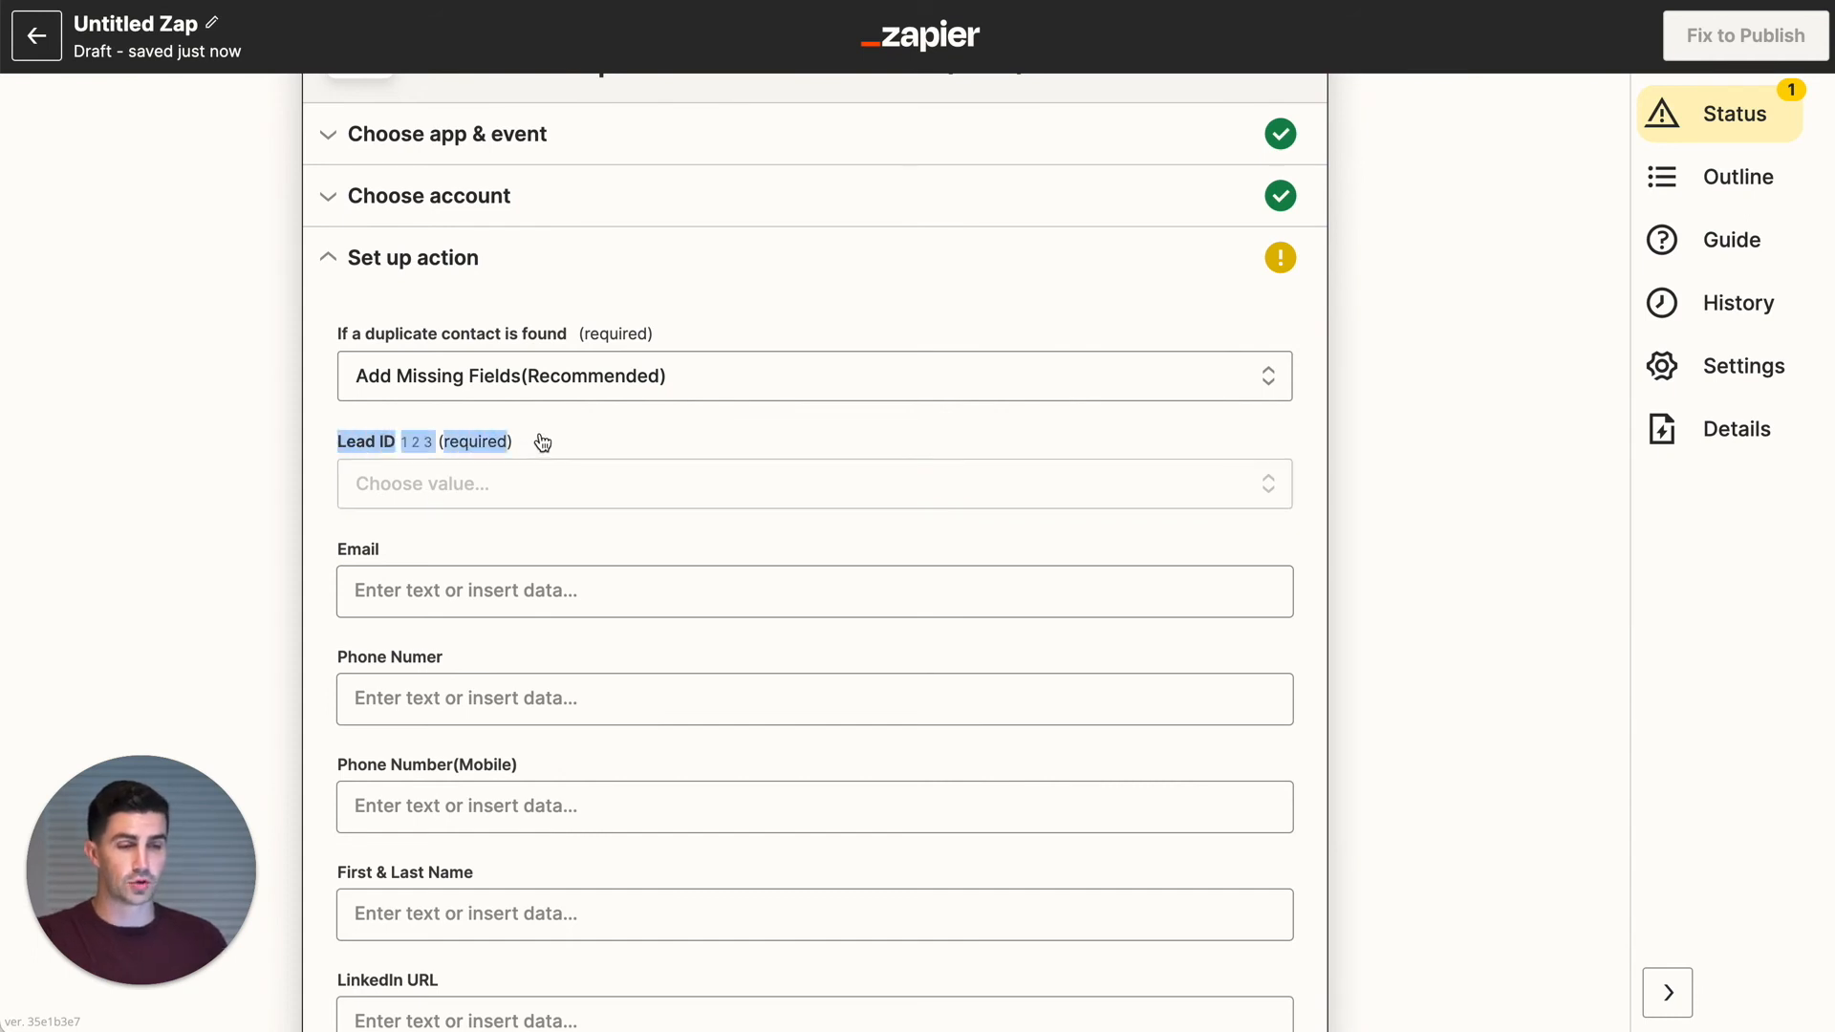
{"action": "scroll", "coordinate": [428, 403], "scroll_direction": "up", "scroll_amount": 5}
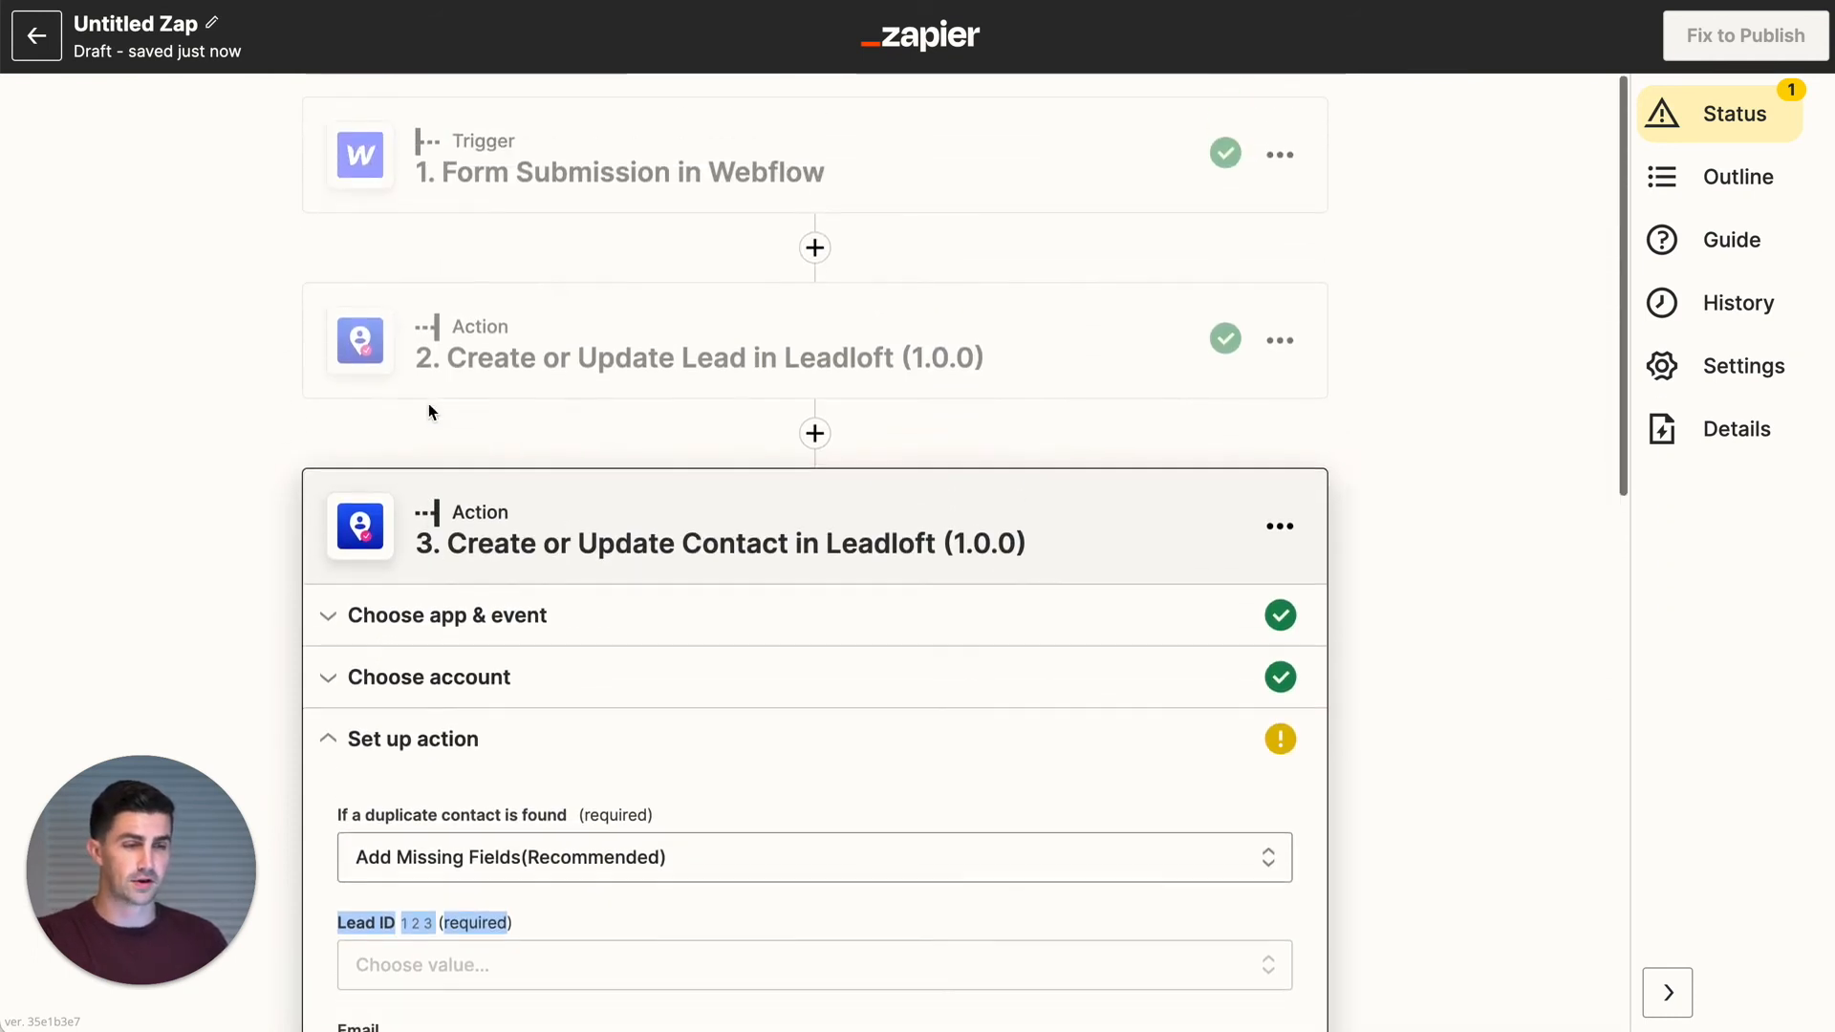
{"action": "scroll", "coordinate": [539, 360], "scroll_direction": "down", "scroll_amount": 2}
{"action": "scroll", "coordinate": [539, 360], "scroll_direction": "down", "scroll_amount": 2}
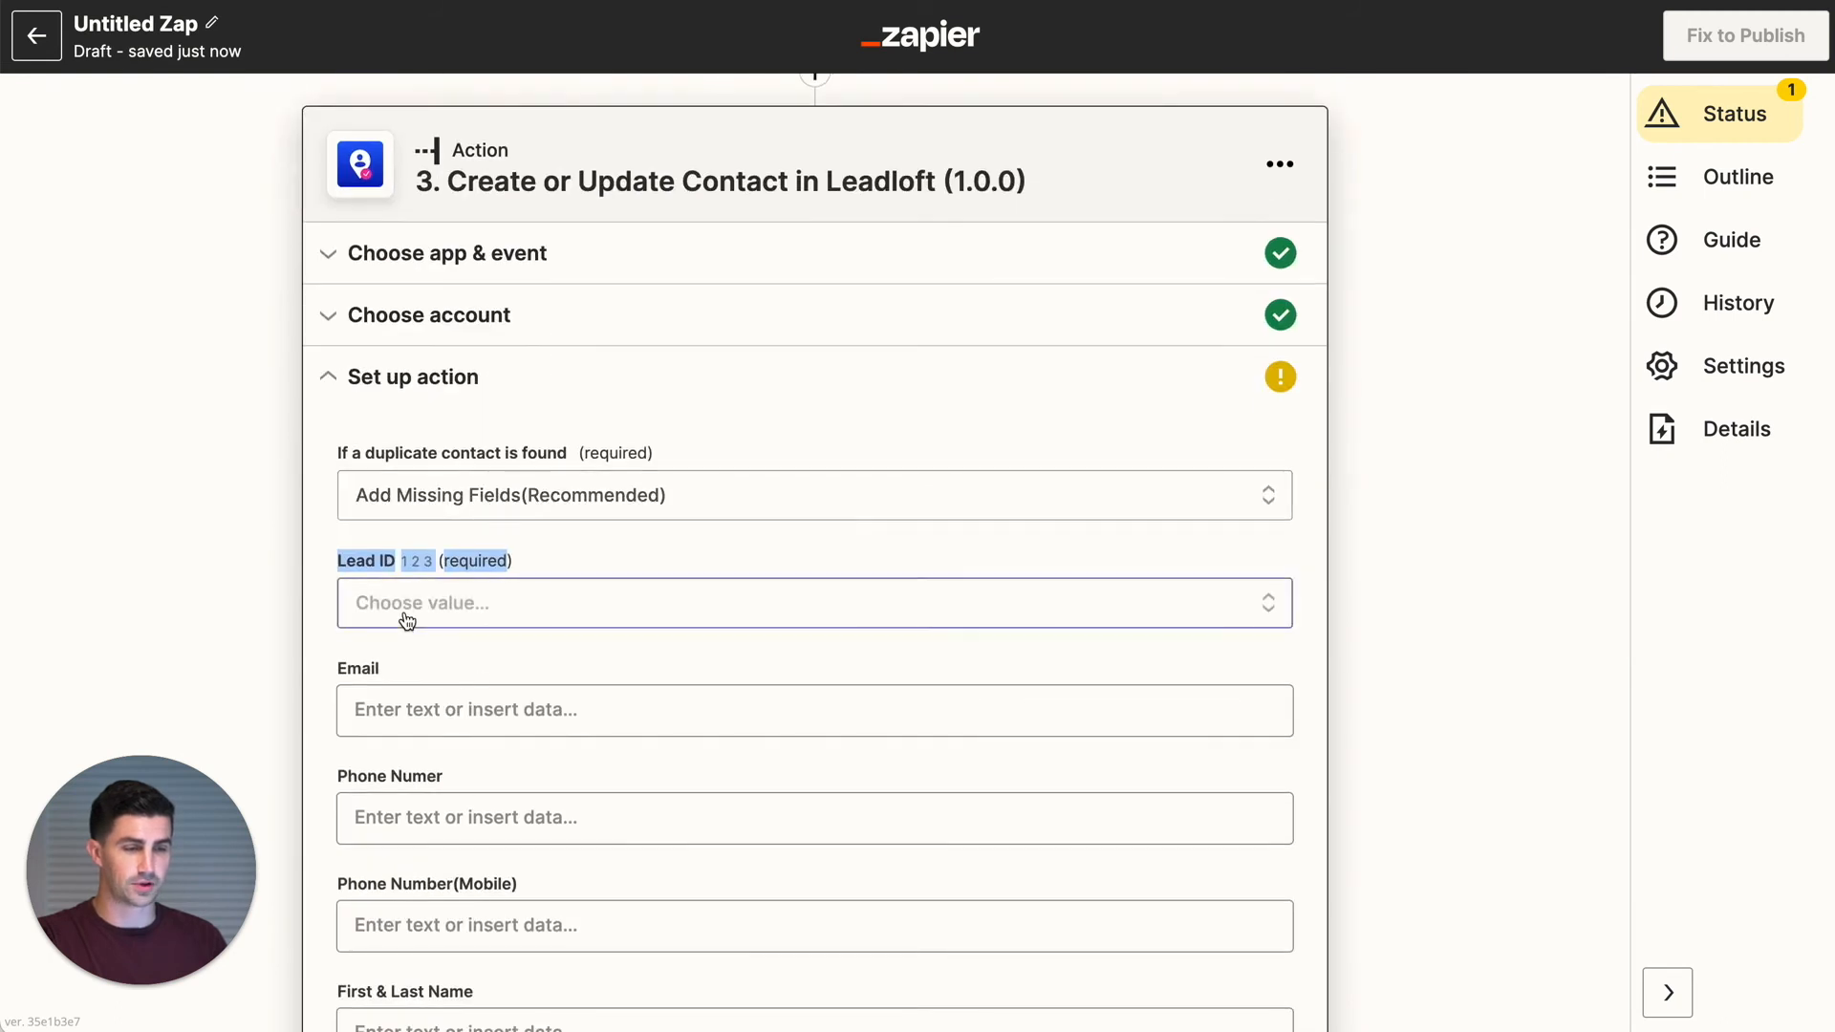
{"action": "left_click", "coordinate": [464, 610]}
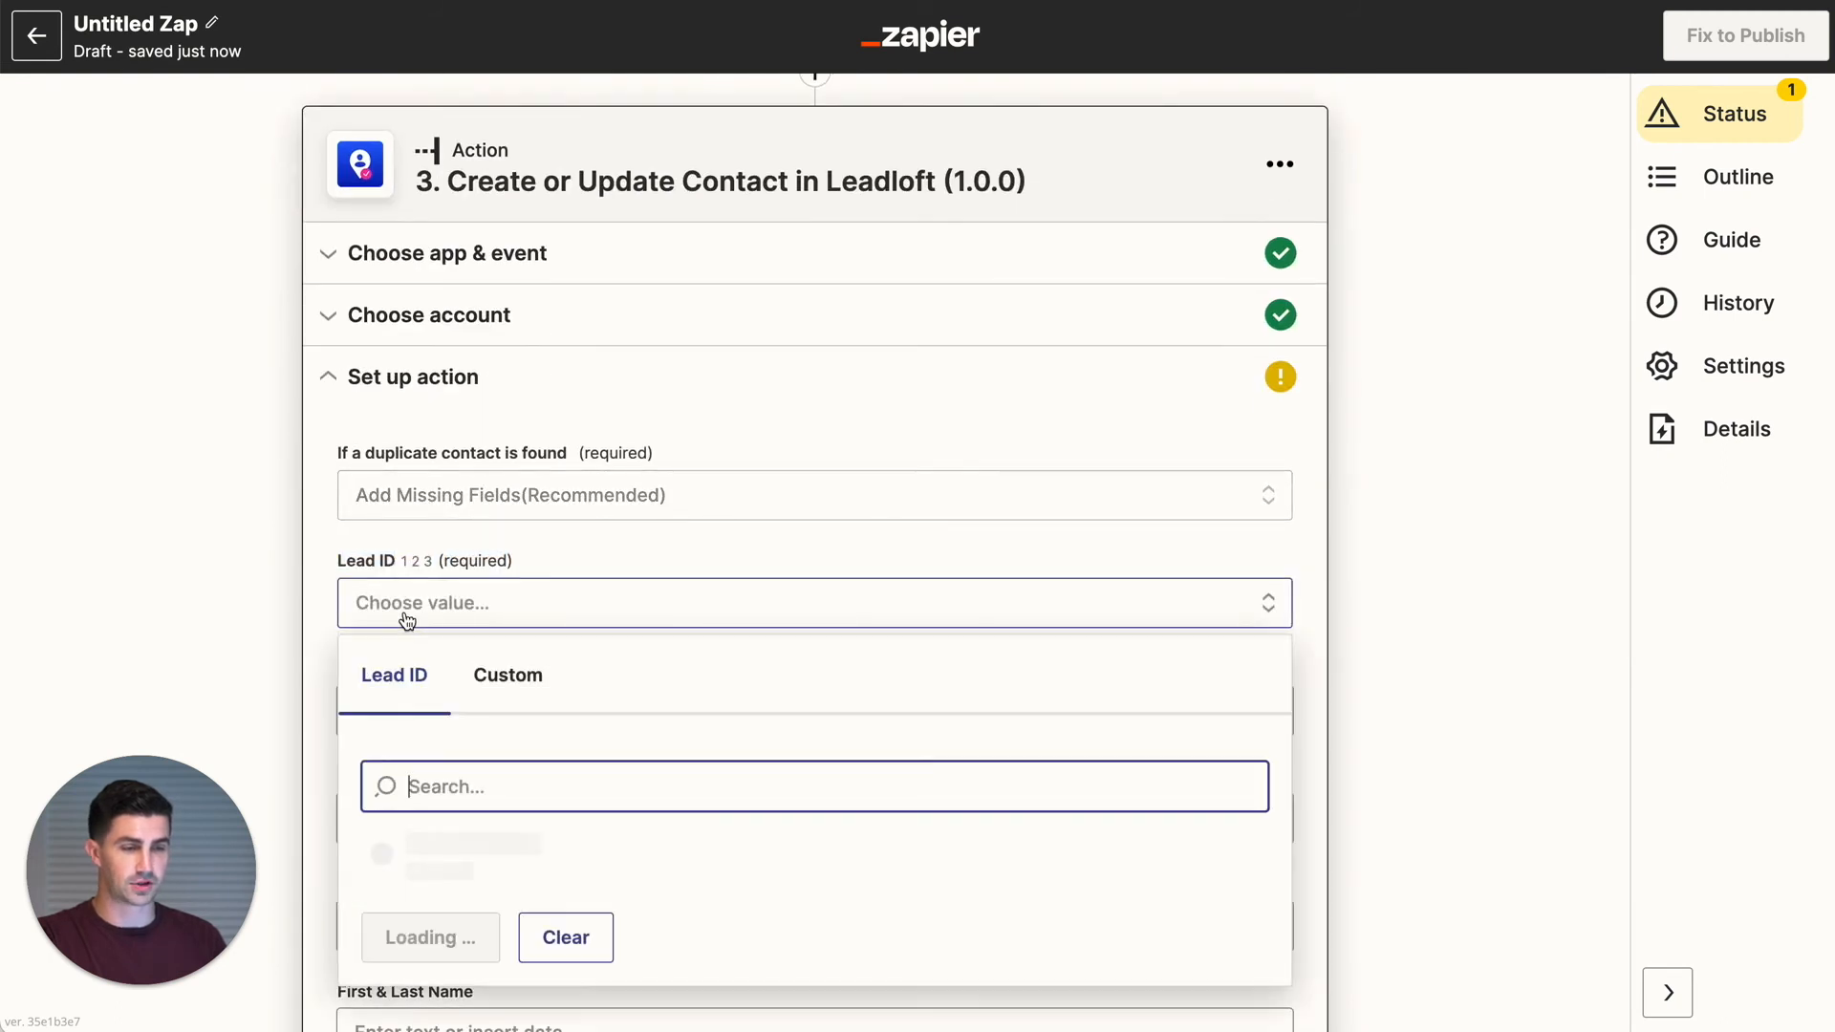
{"action": "left_click", "coordinate": [506, 676]}
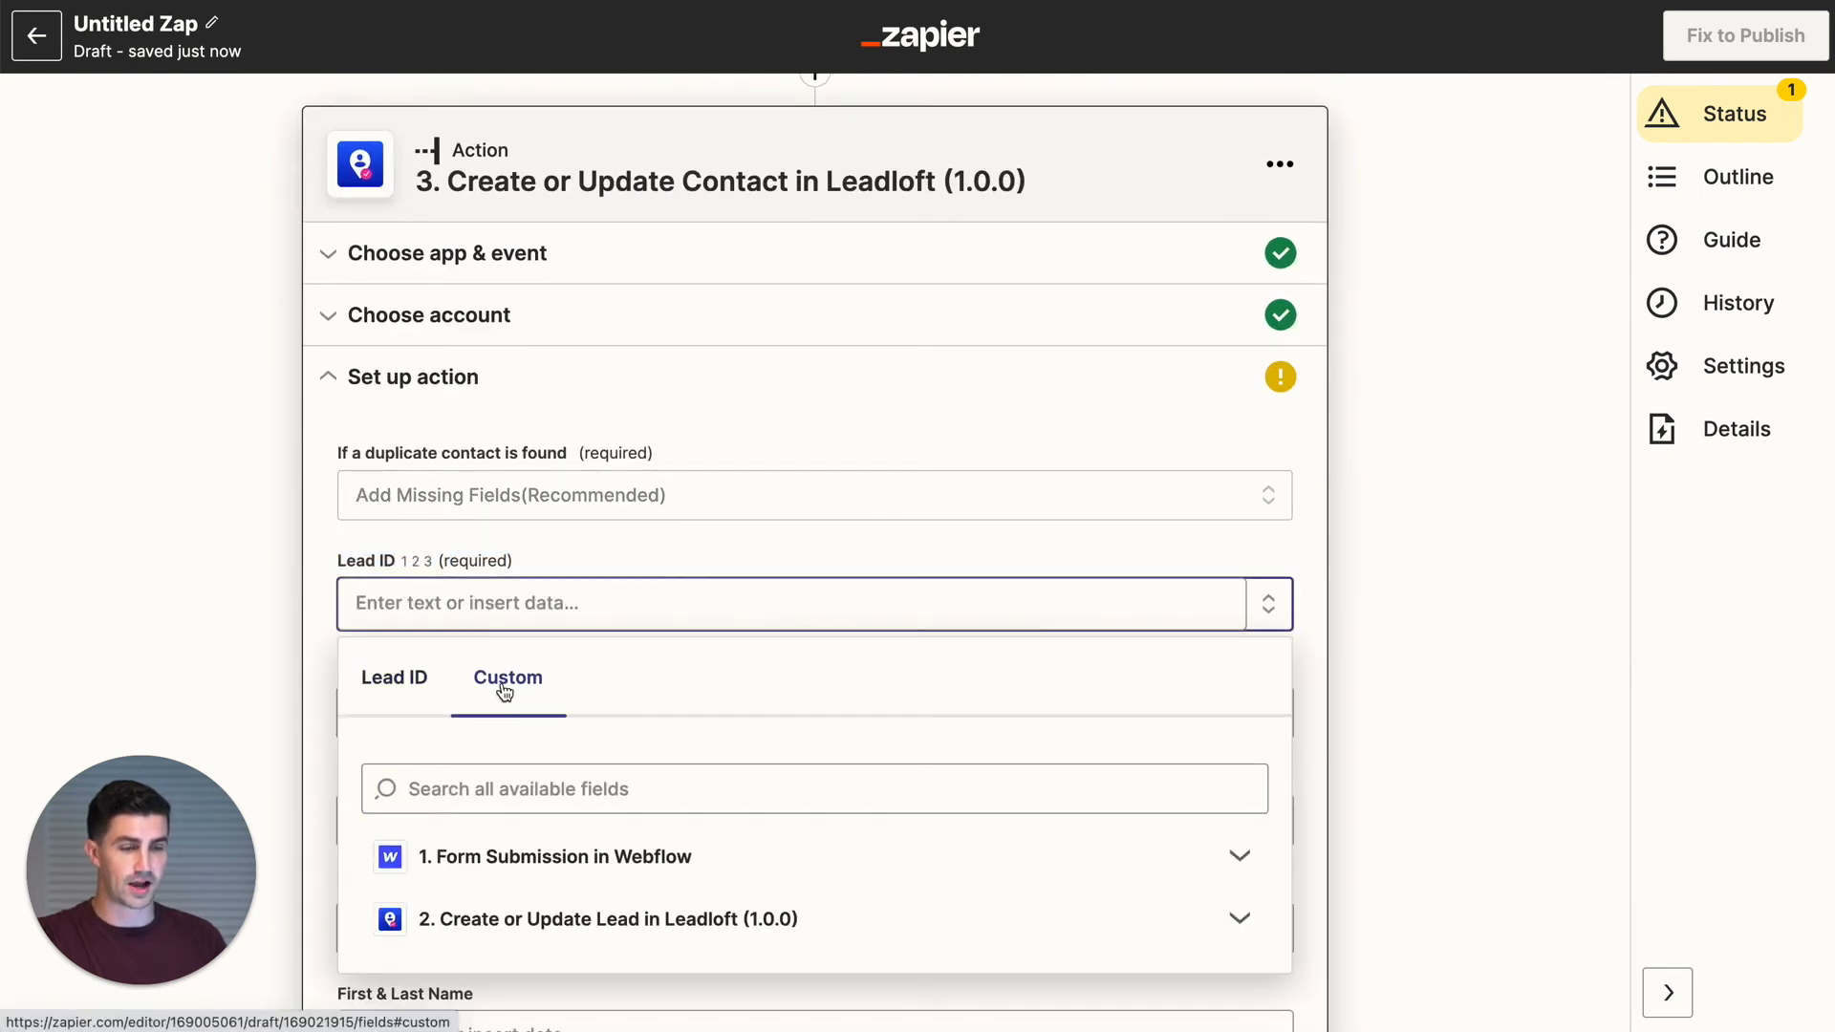
{"action": "left_click", "coordinate": [446, 920]}
{"action": "scroll", "coordinate": [533, 939], "scroll_direction": "down", "scroll_amount": 3}
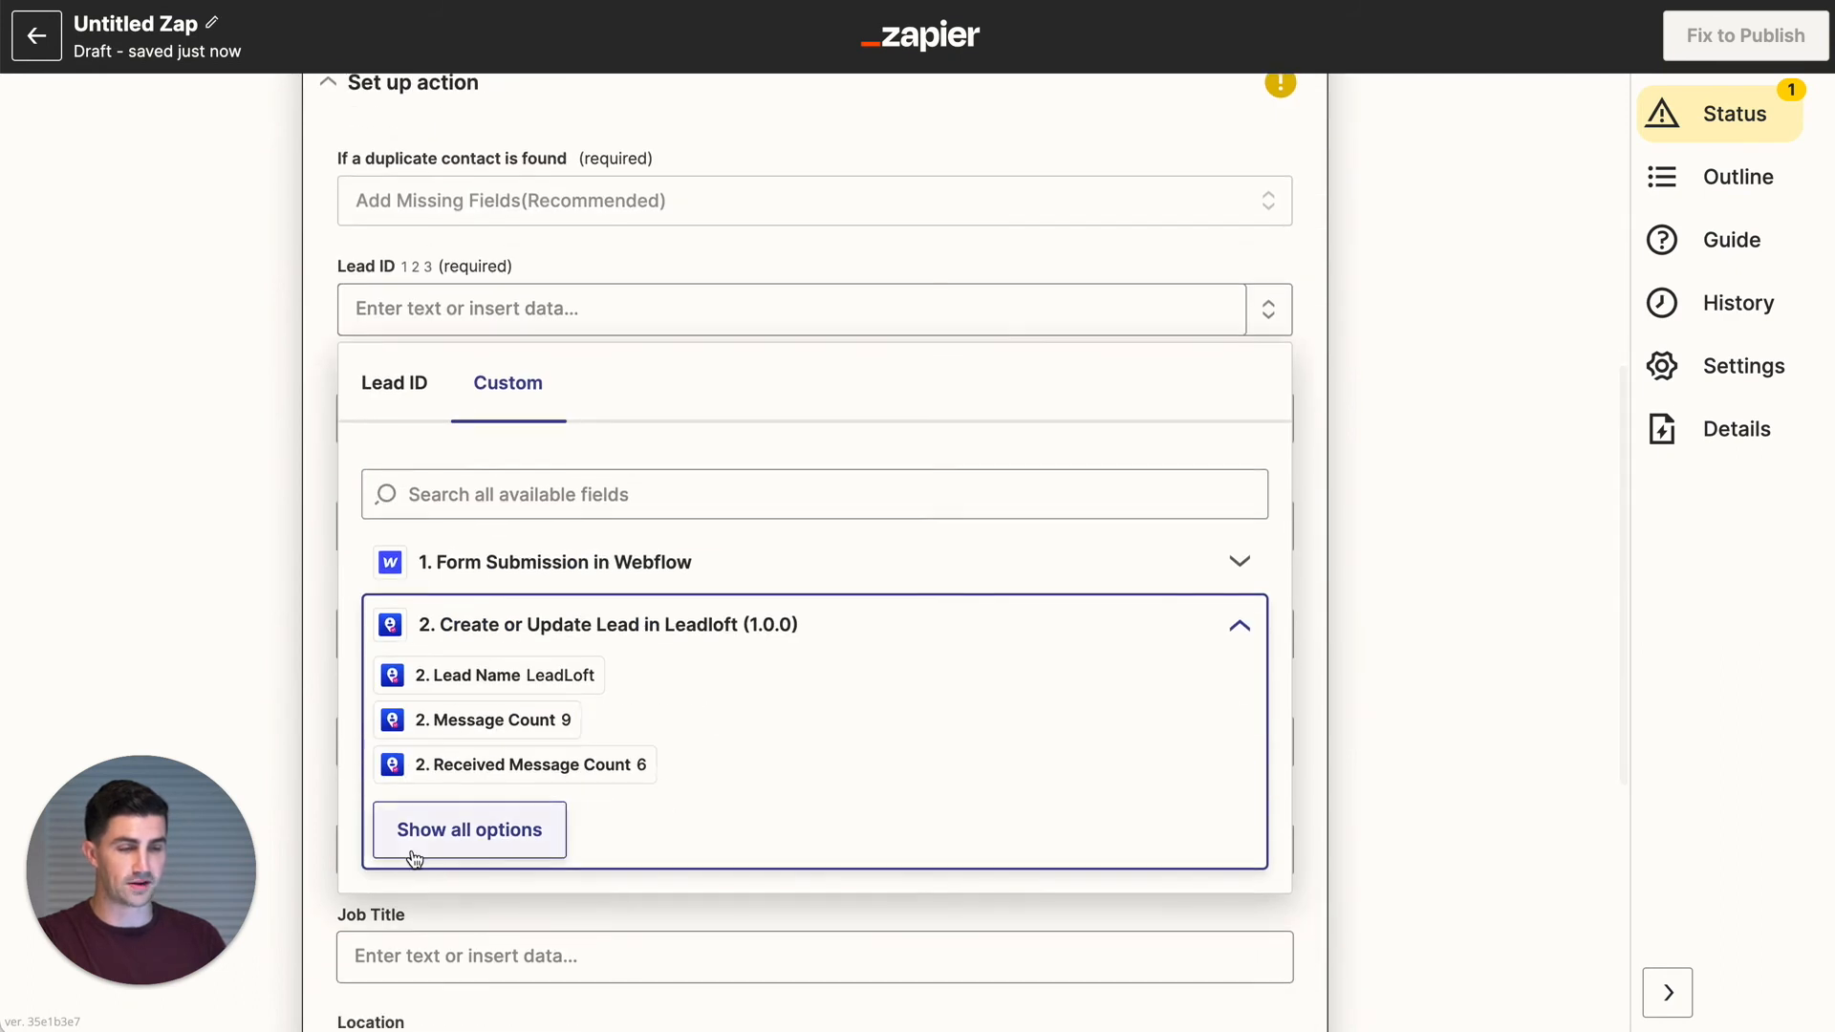
{"action": "left_click", "coordinate": [414, 857]}
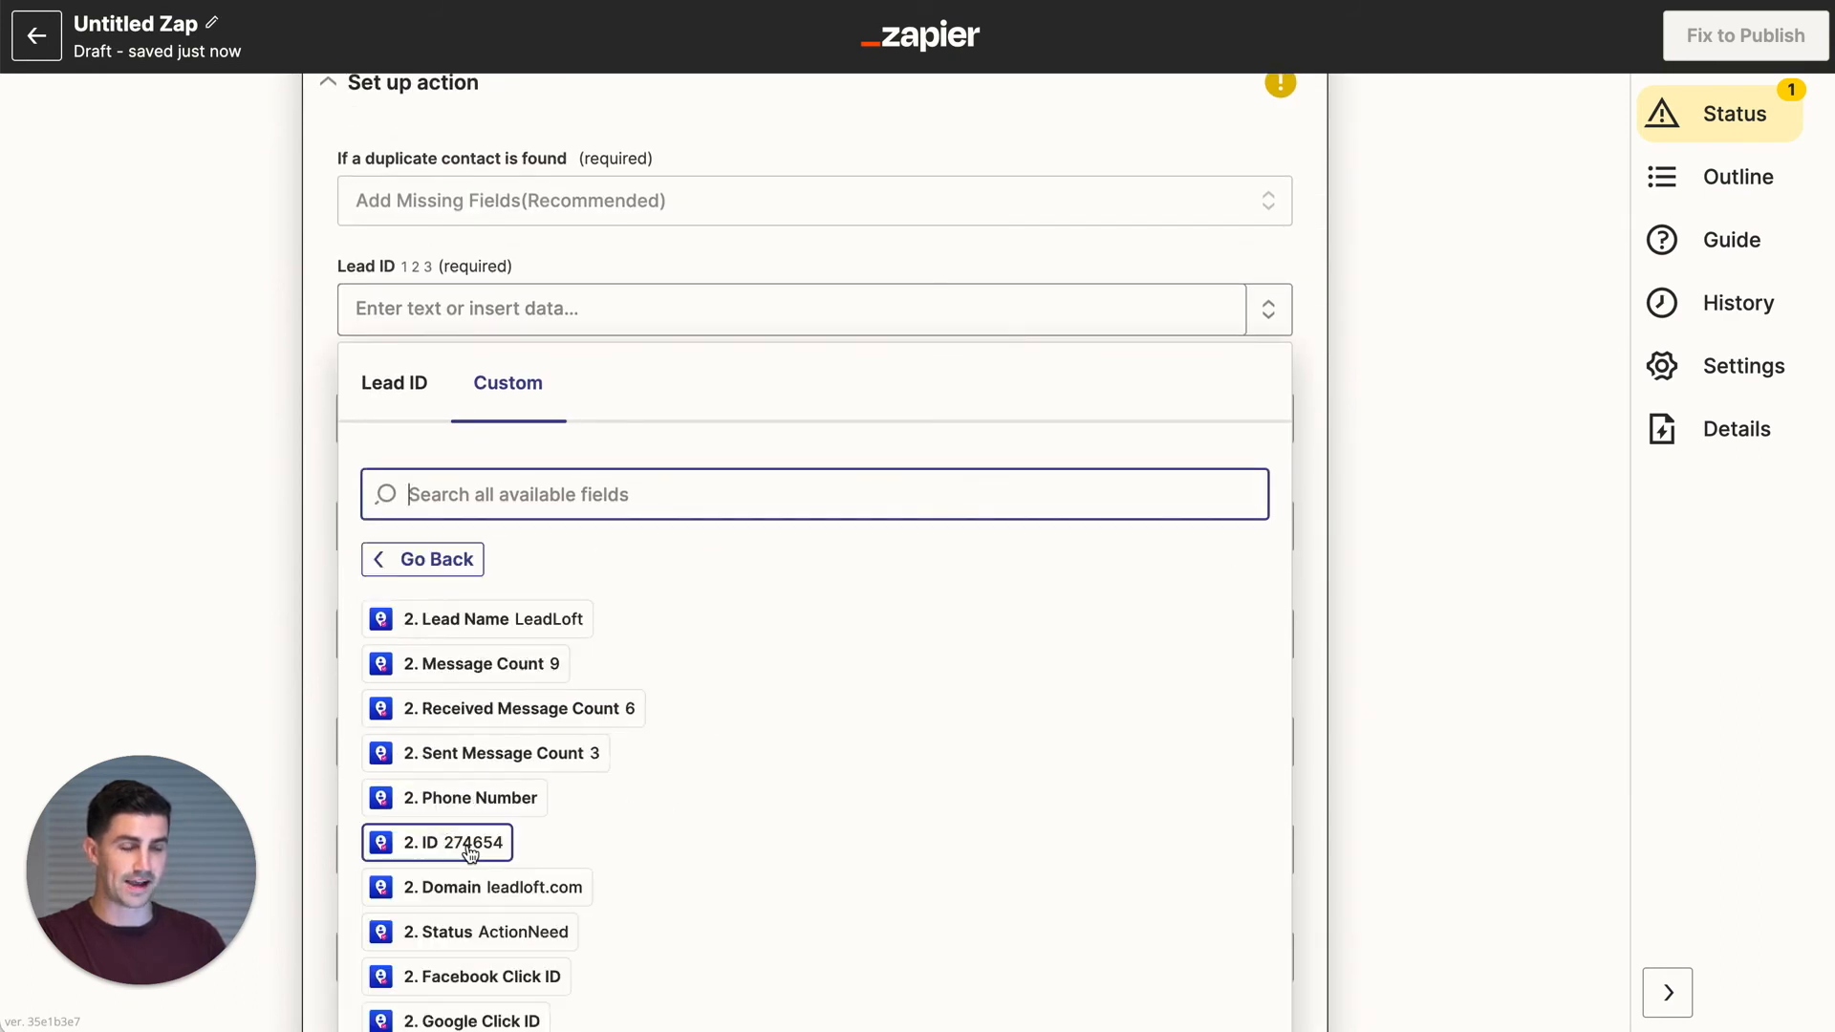
{"action": "left_click", "coordinate": [469, 843]}
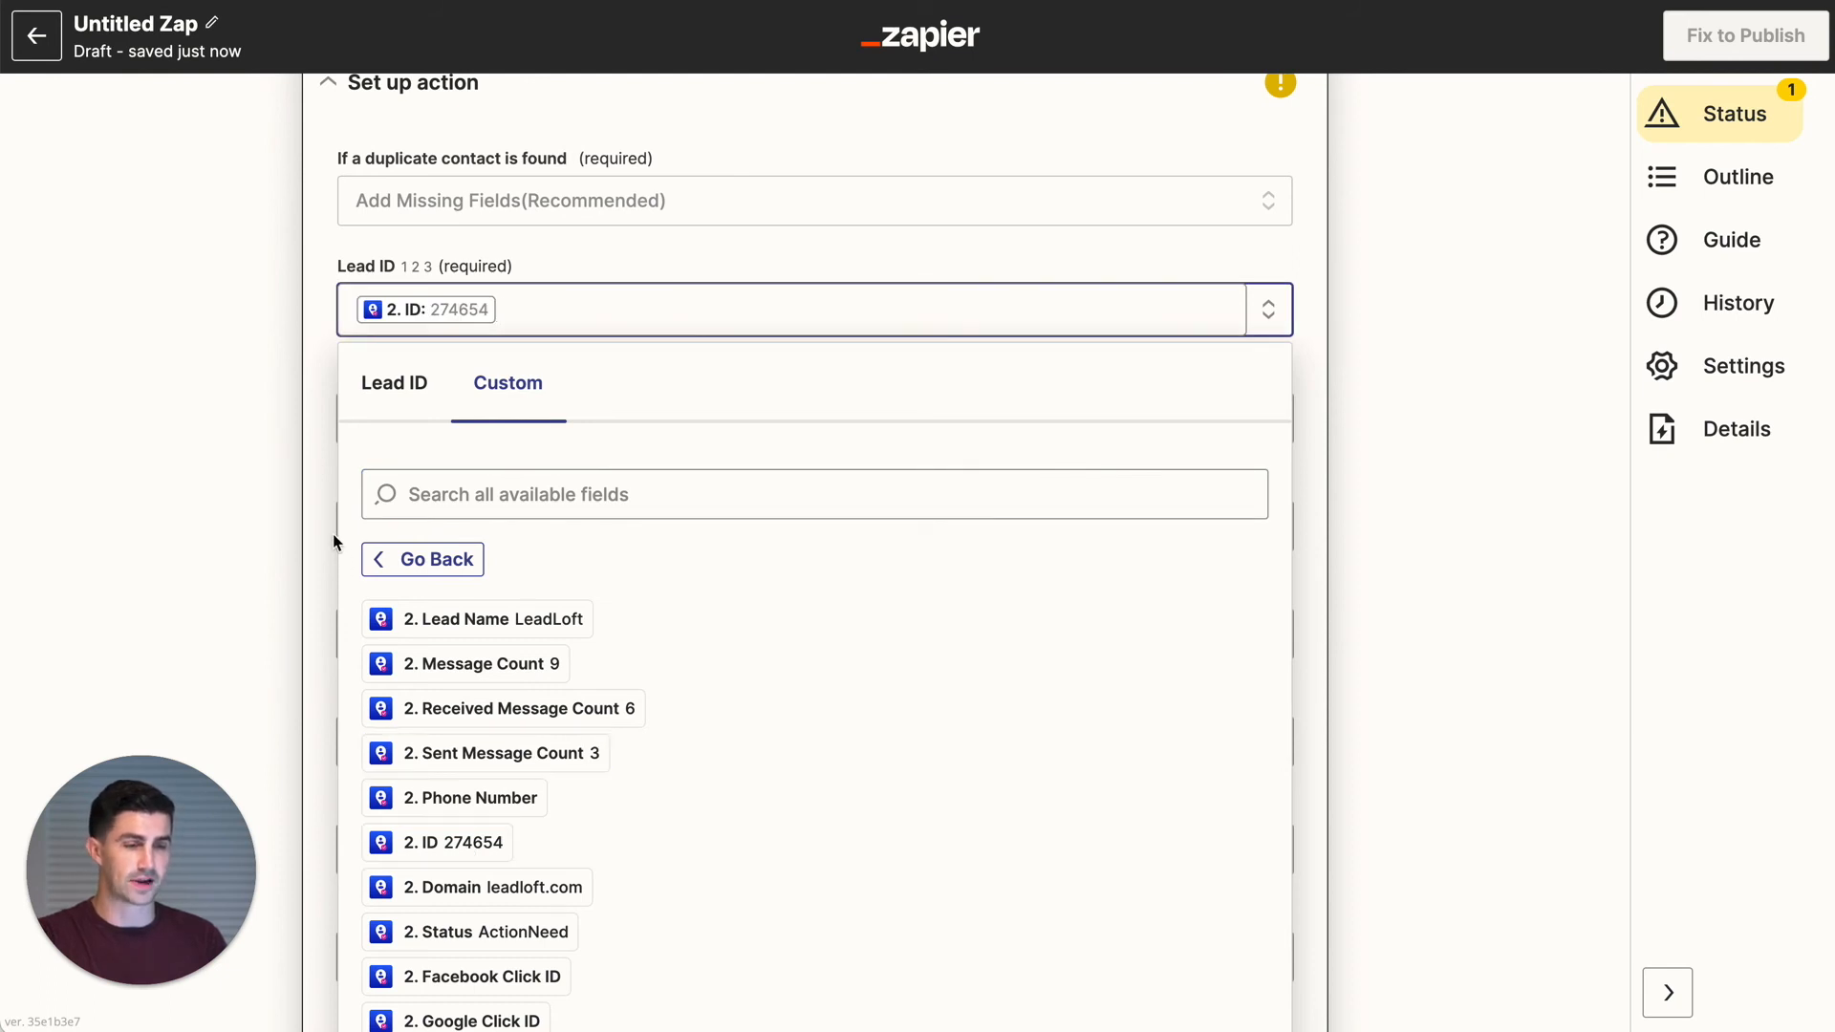
{"action": "left_click", "coordinate": [308, 488]}
- Map the Email field to the Webflow form submission's Data Email
{"action": "left_click", "coordinate": [423, 421]}
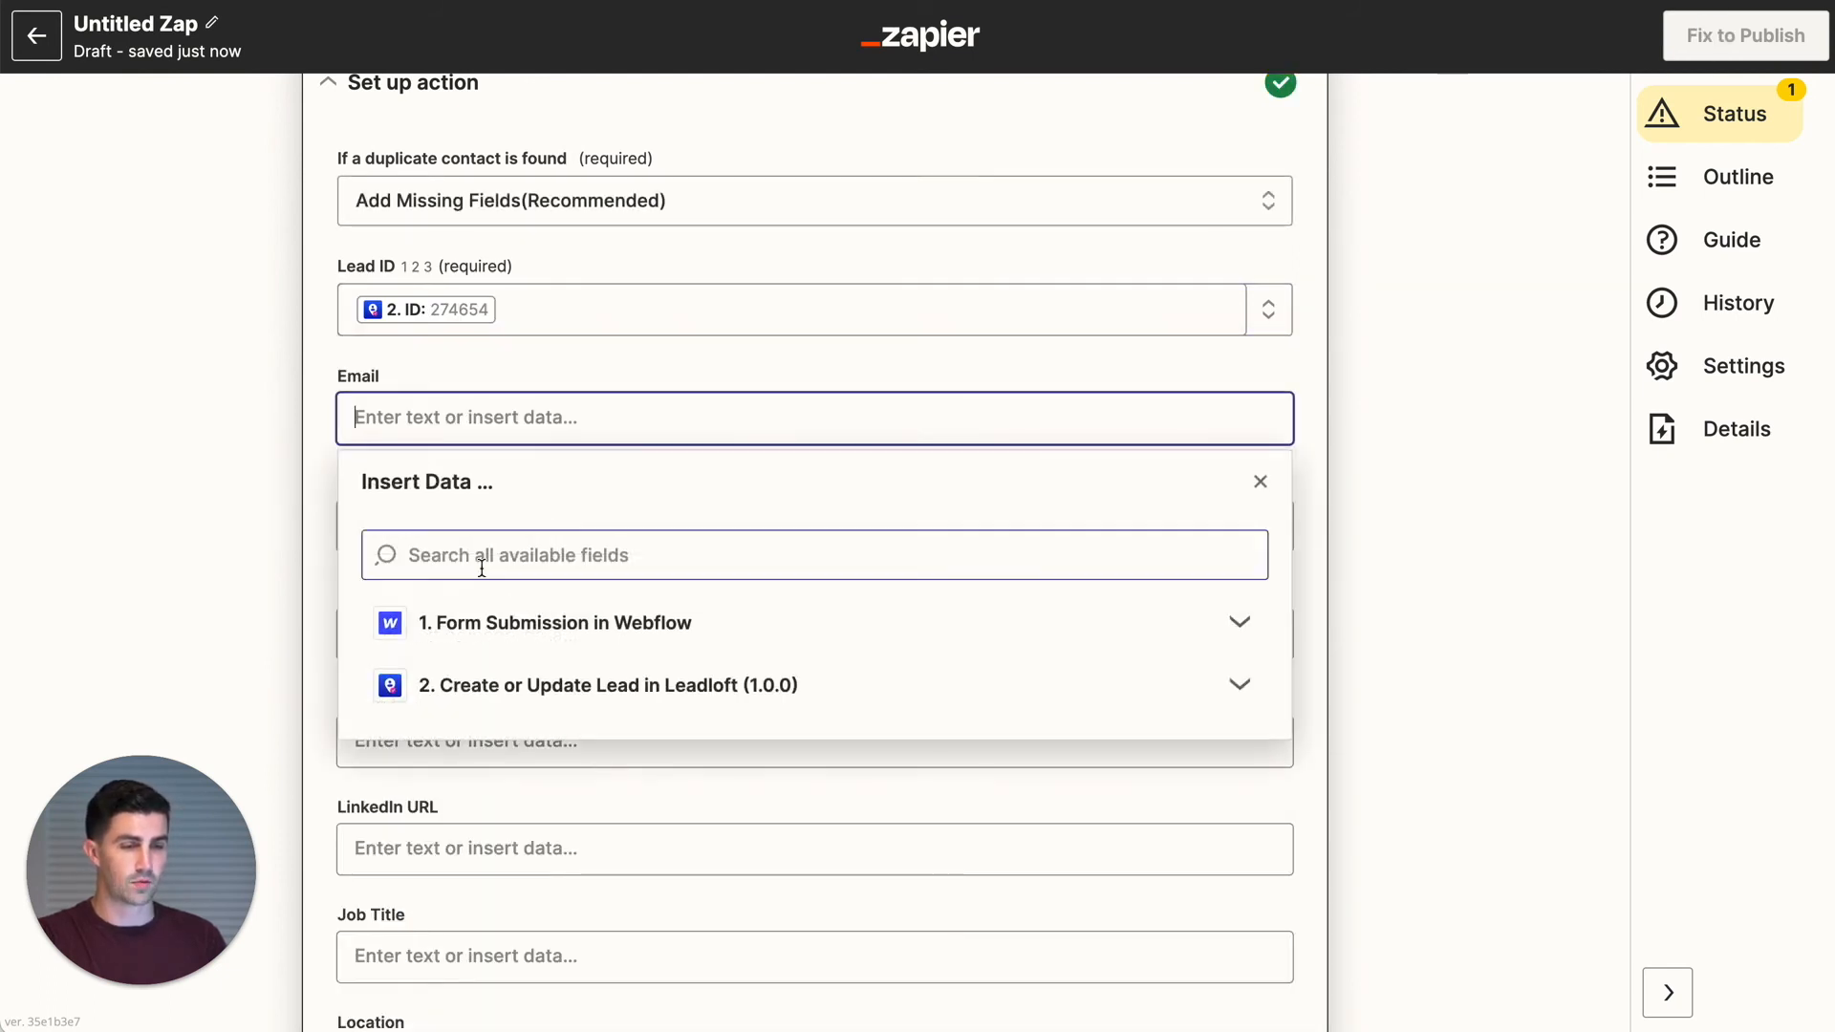
{"action": "left_click", "coordinate": [516, 631]}
{"action": "left_click", "coordinate": [545, 626]}
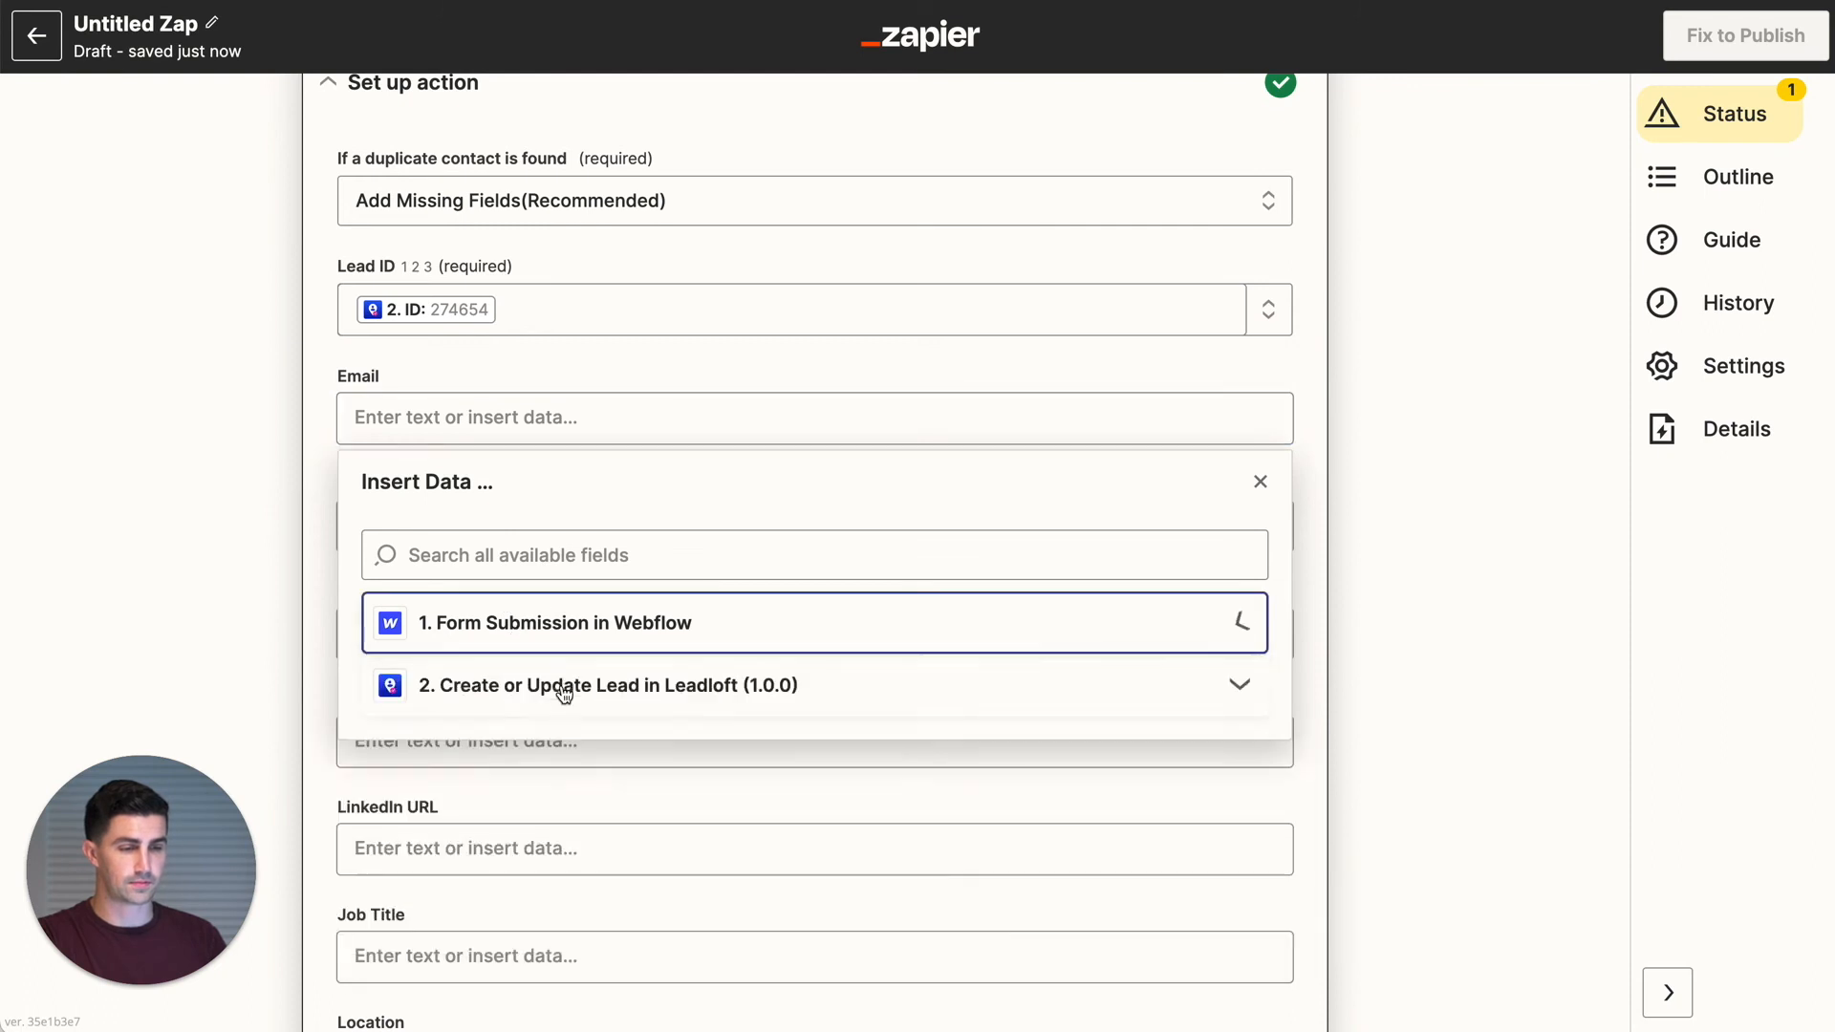
{"action": "left_click", "coordinate": [516, 639]}
{"action": "left_click", "coordinate": [557, 717]}
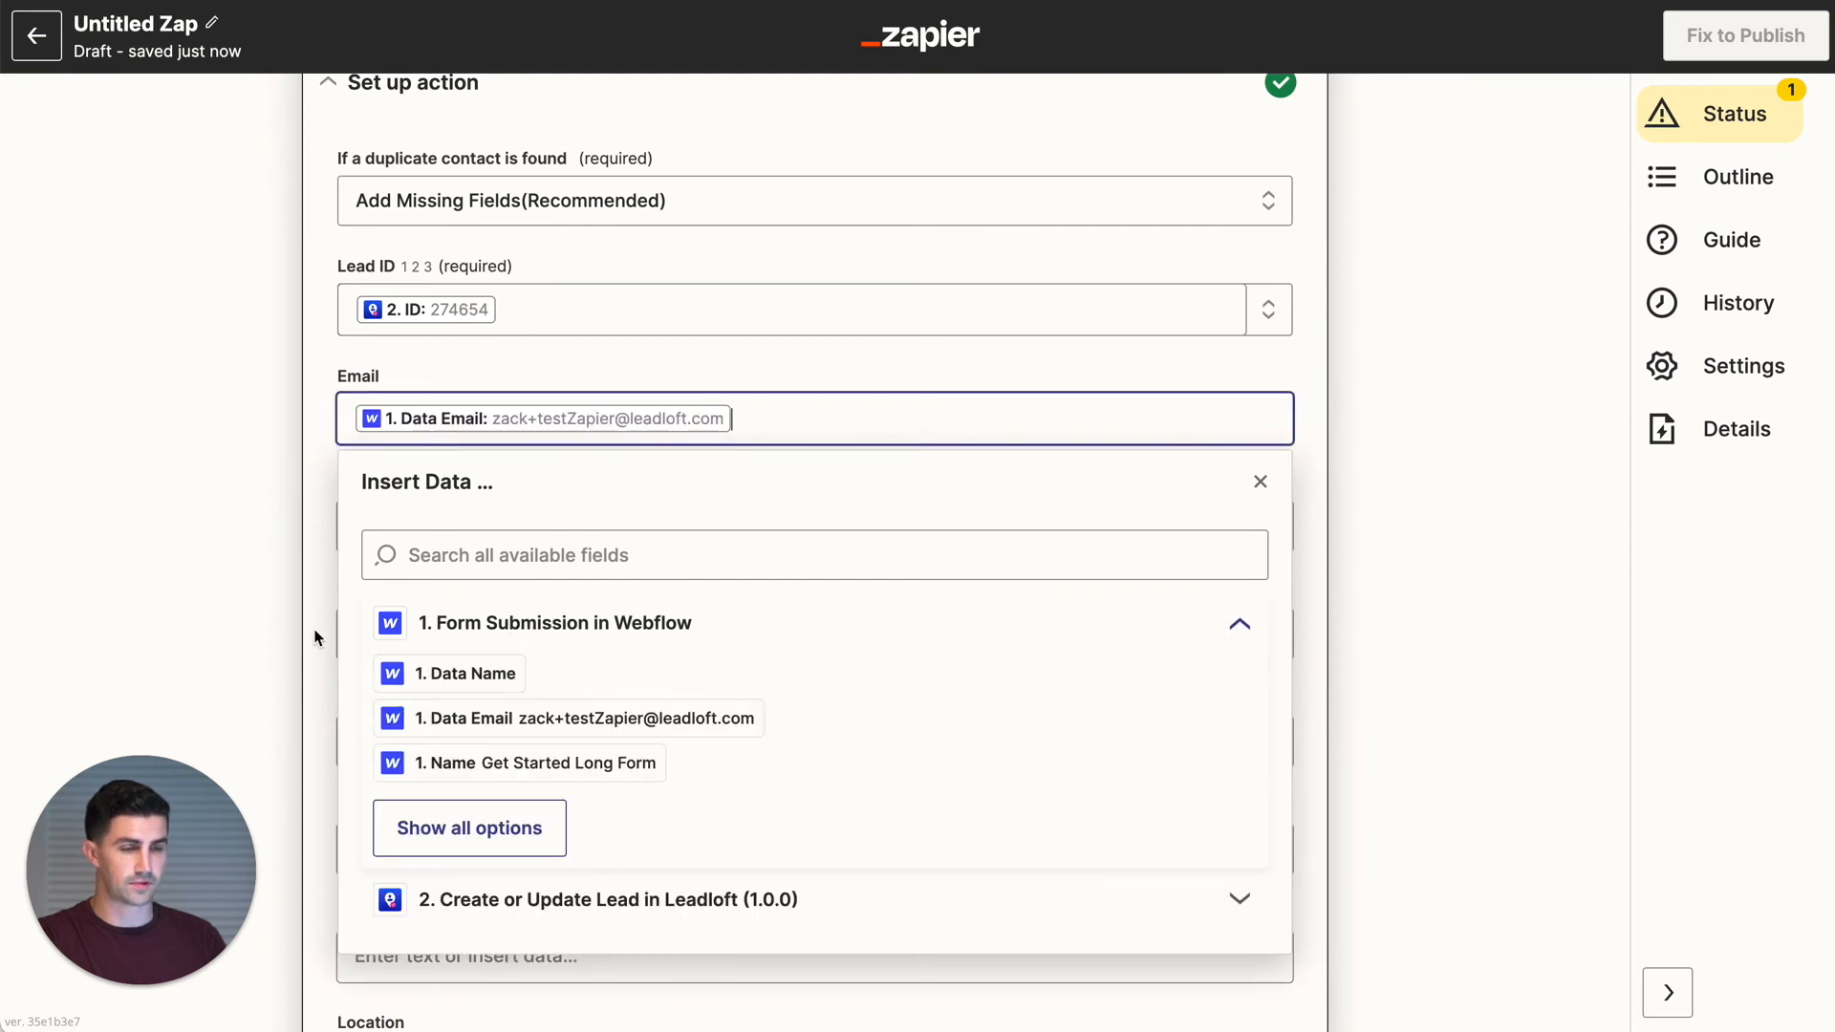
{"action": "left_click", "coordinate": [311, 622]}
{"action": "scroll", "coordinate": [311, 622], "scroll_direction": "down", "scroll_amount": 2}
{"action": "scroll", "coordinate": [387, 526], "scroll_direction": "down", "scroll_amount": 5}
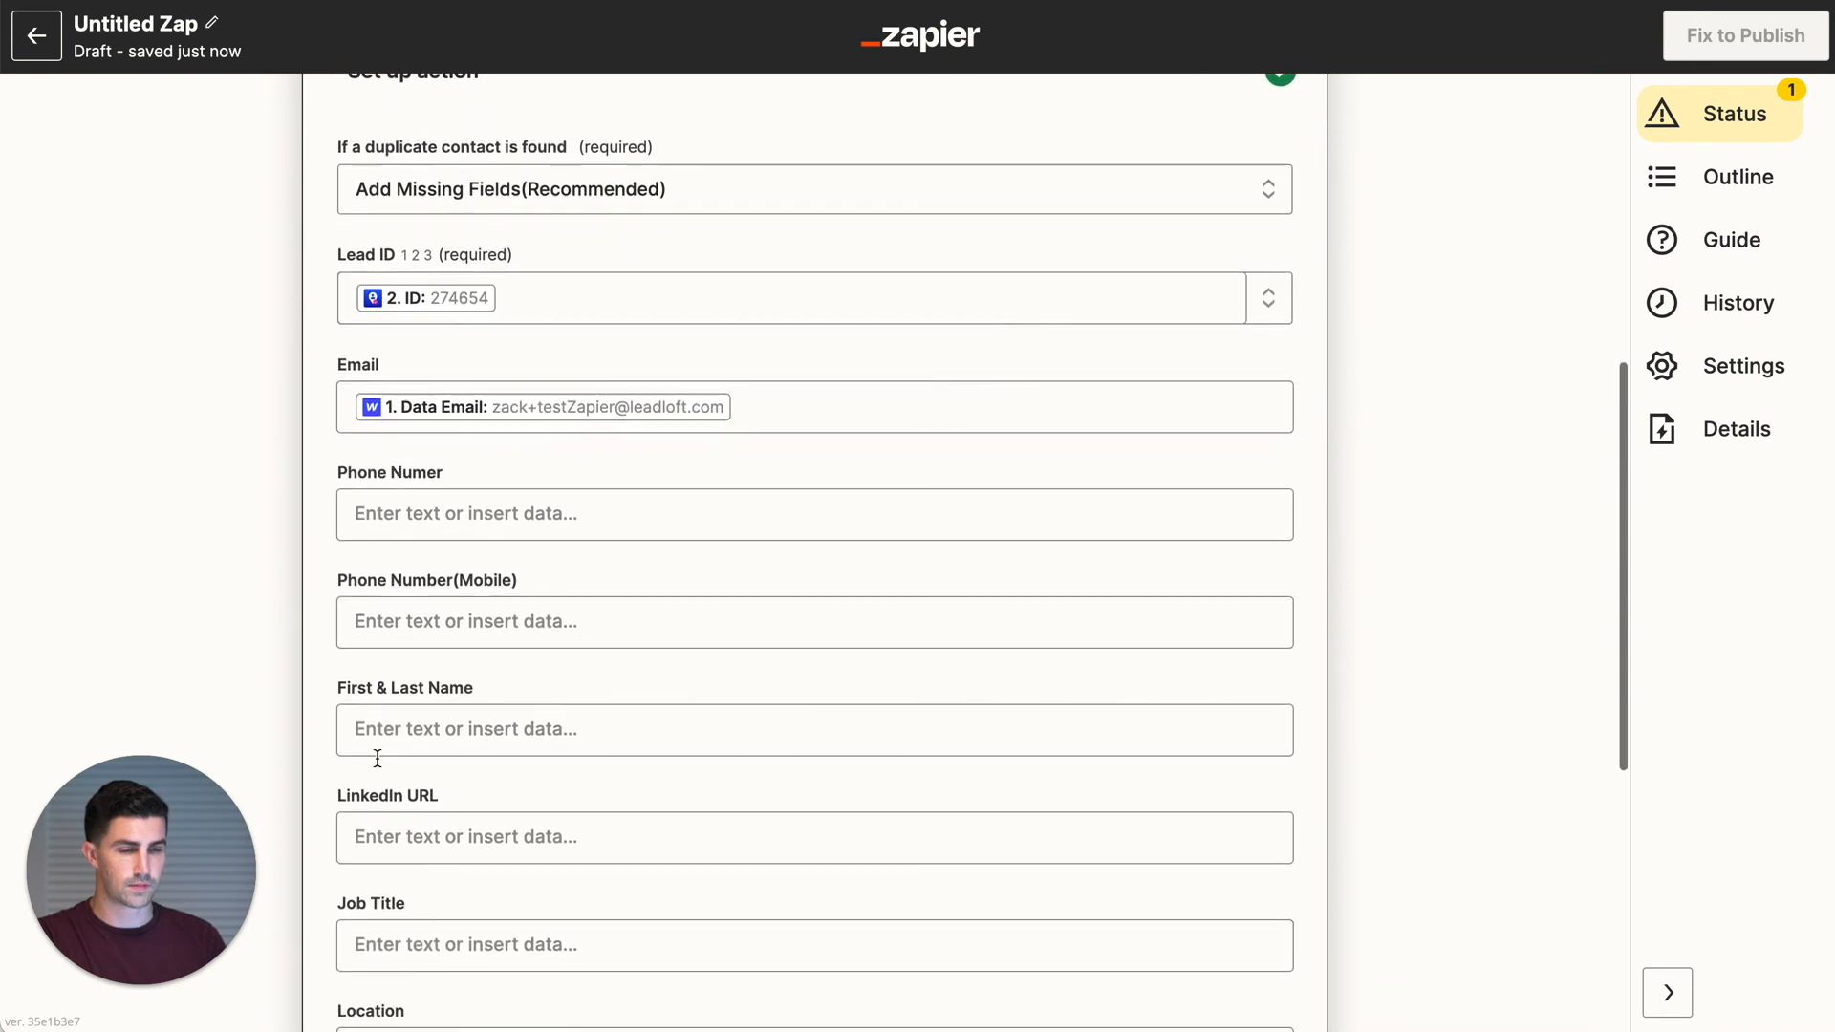
- Fill First & Last Name with the form's Data First Name and Data Last Name
{"action": "left_click", "coordinate": [411, 741]}
{"action": "left_click", "coordinate": [501, 702]}
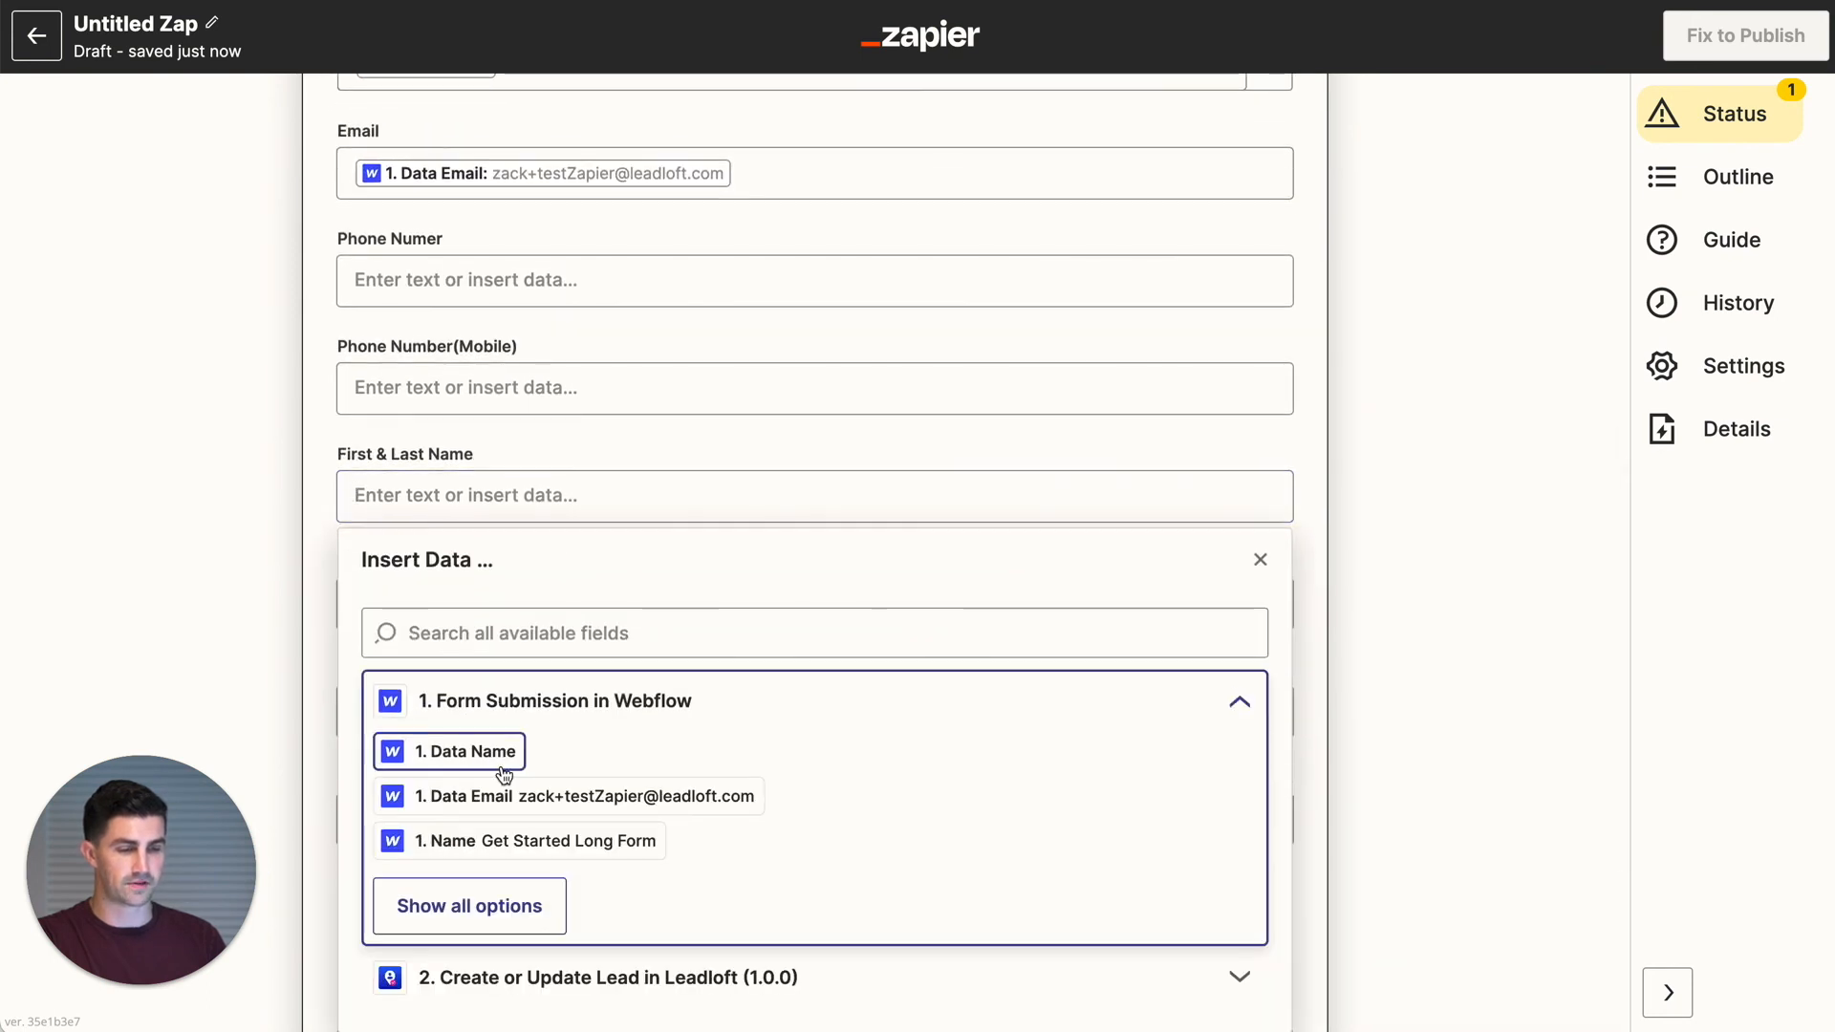
{"action": "left_click", "coordinate": [478, 889]}
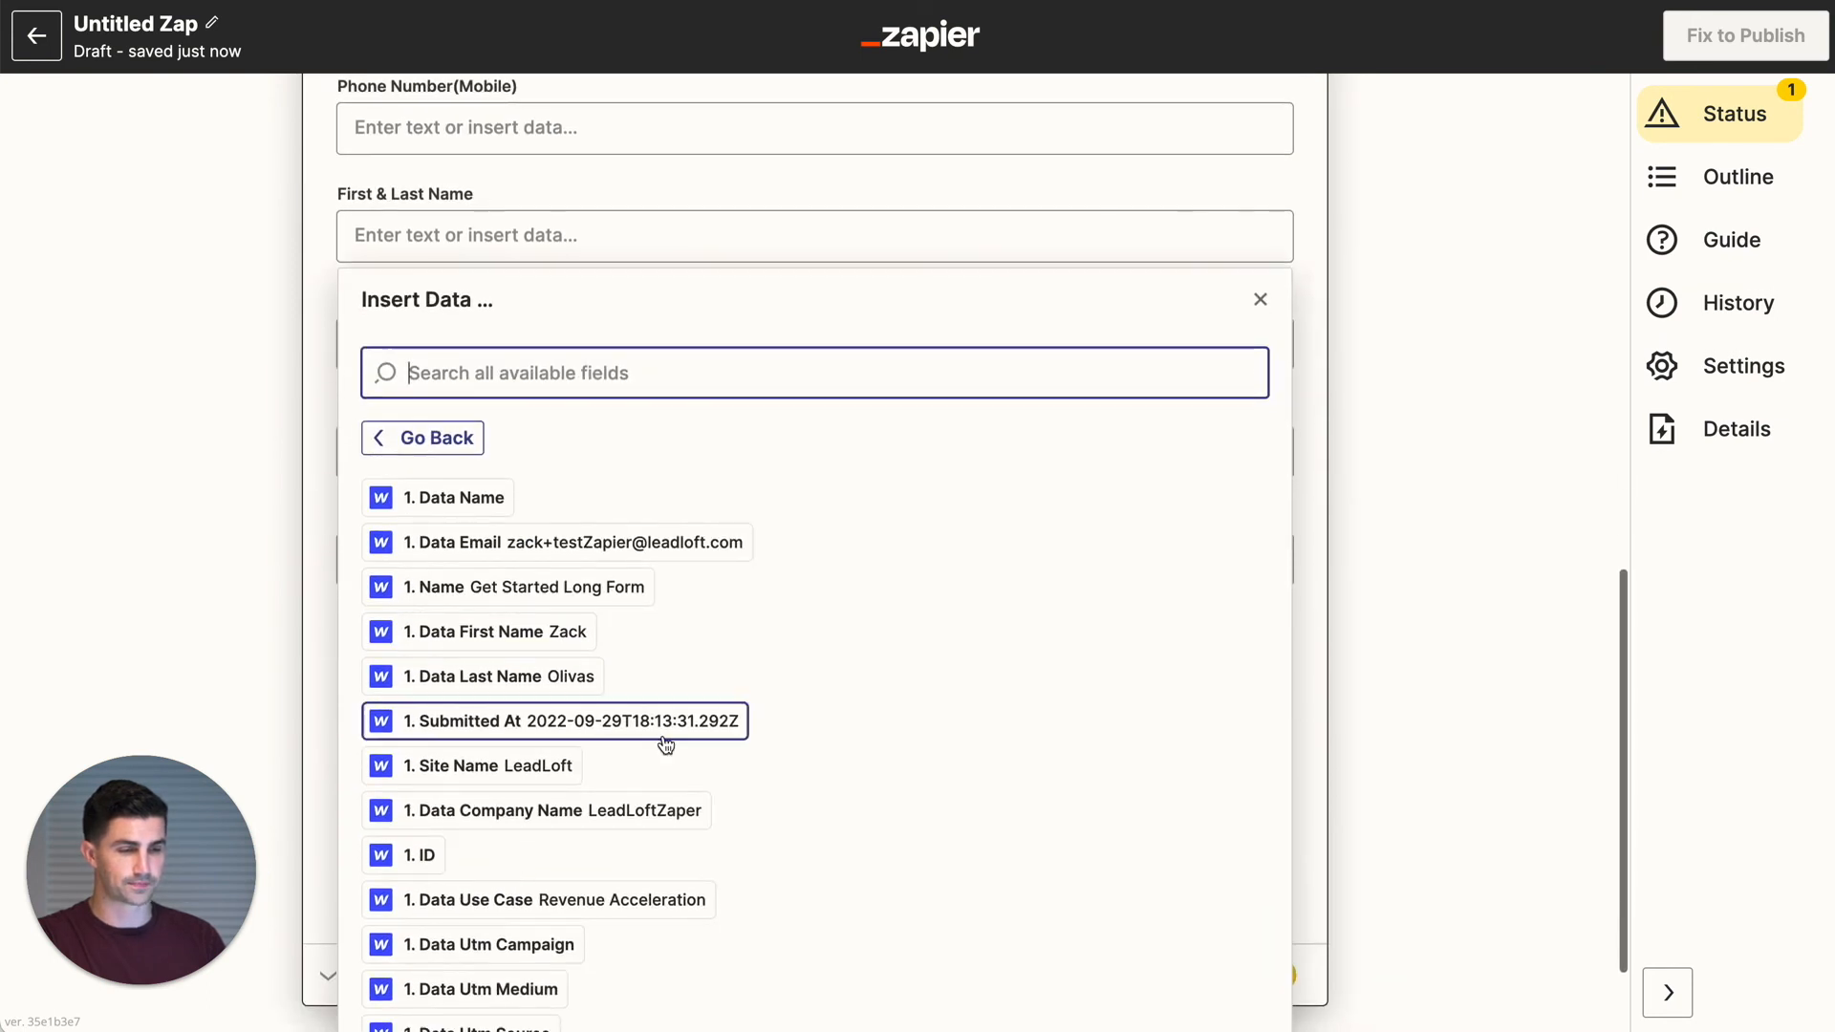
{"action": "left_click", "coordinate": [561, 630]}
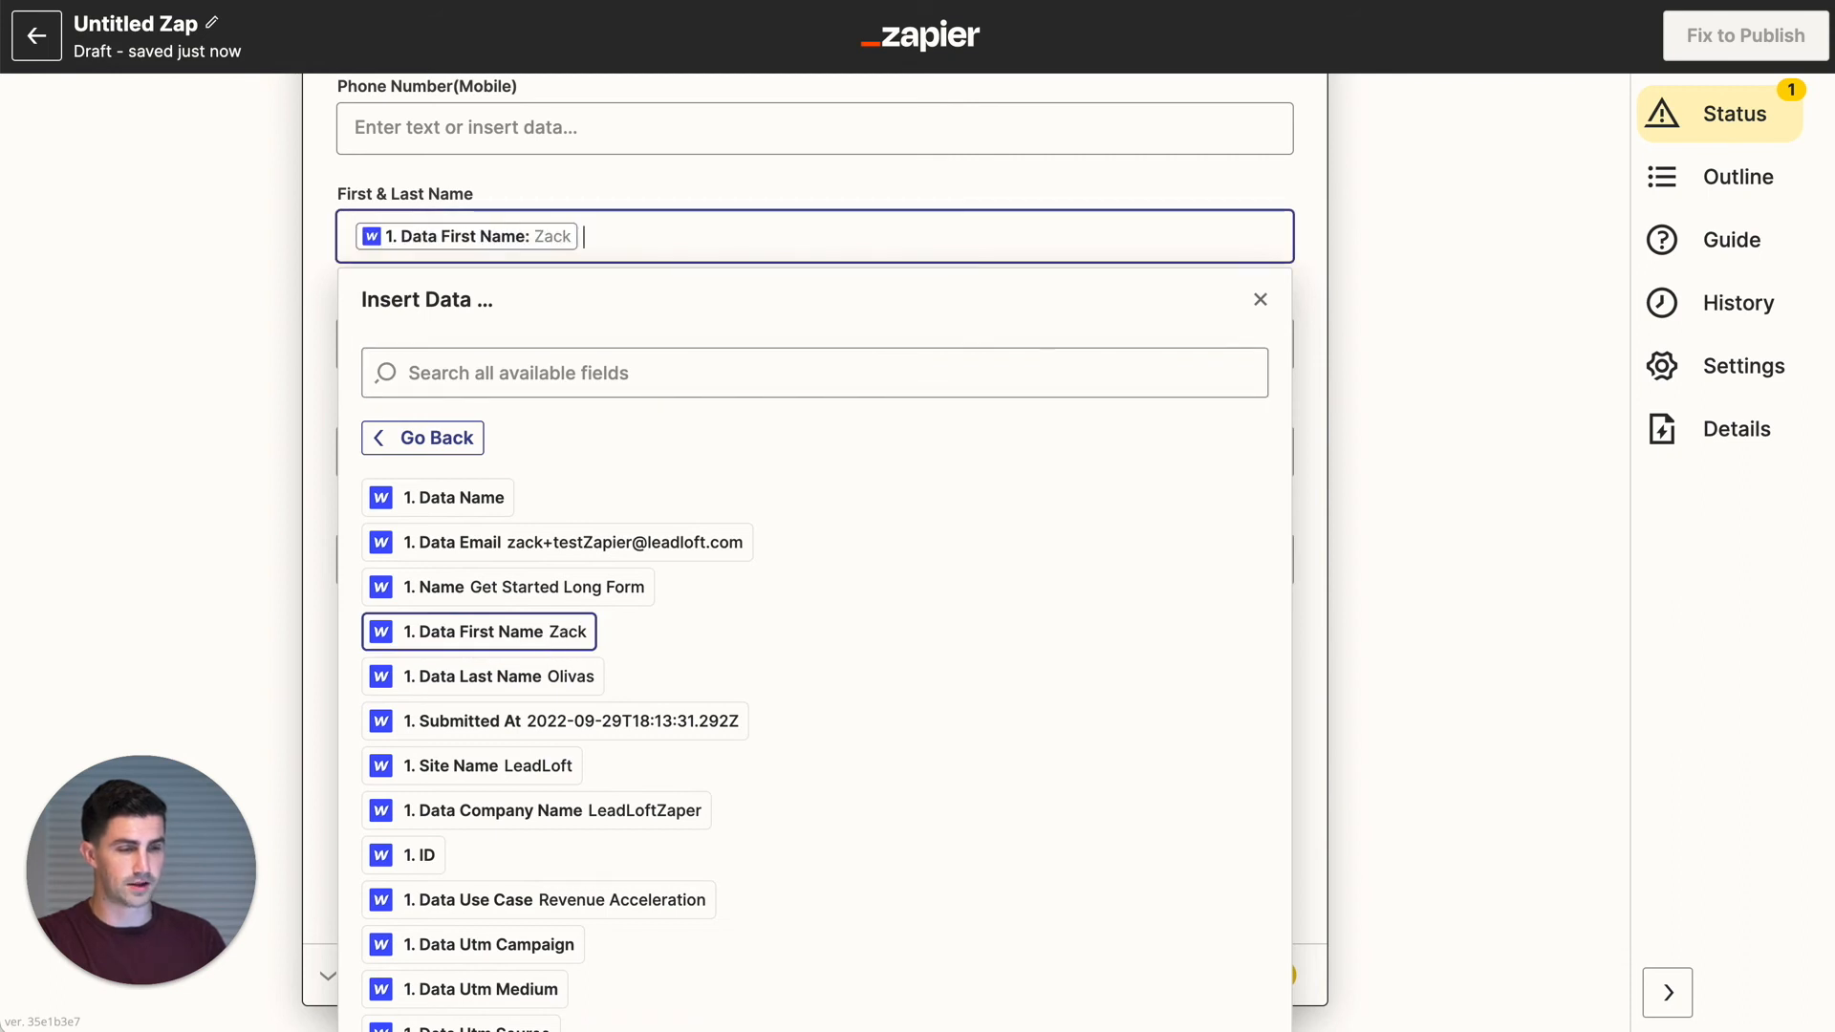
{"action": "left_click", "coordinate": [497, 676]}
{"action": "left_click", "coordinate": [328, 710]}
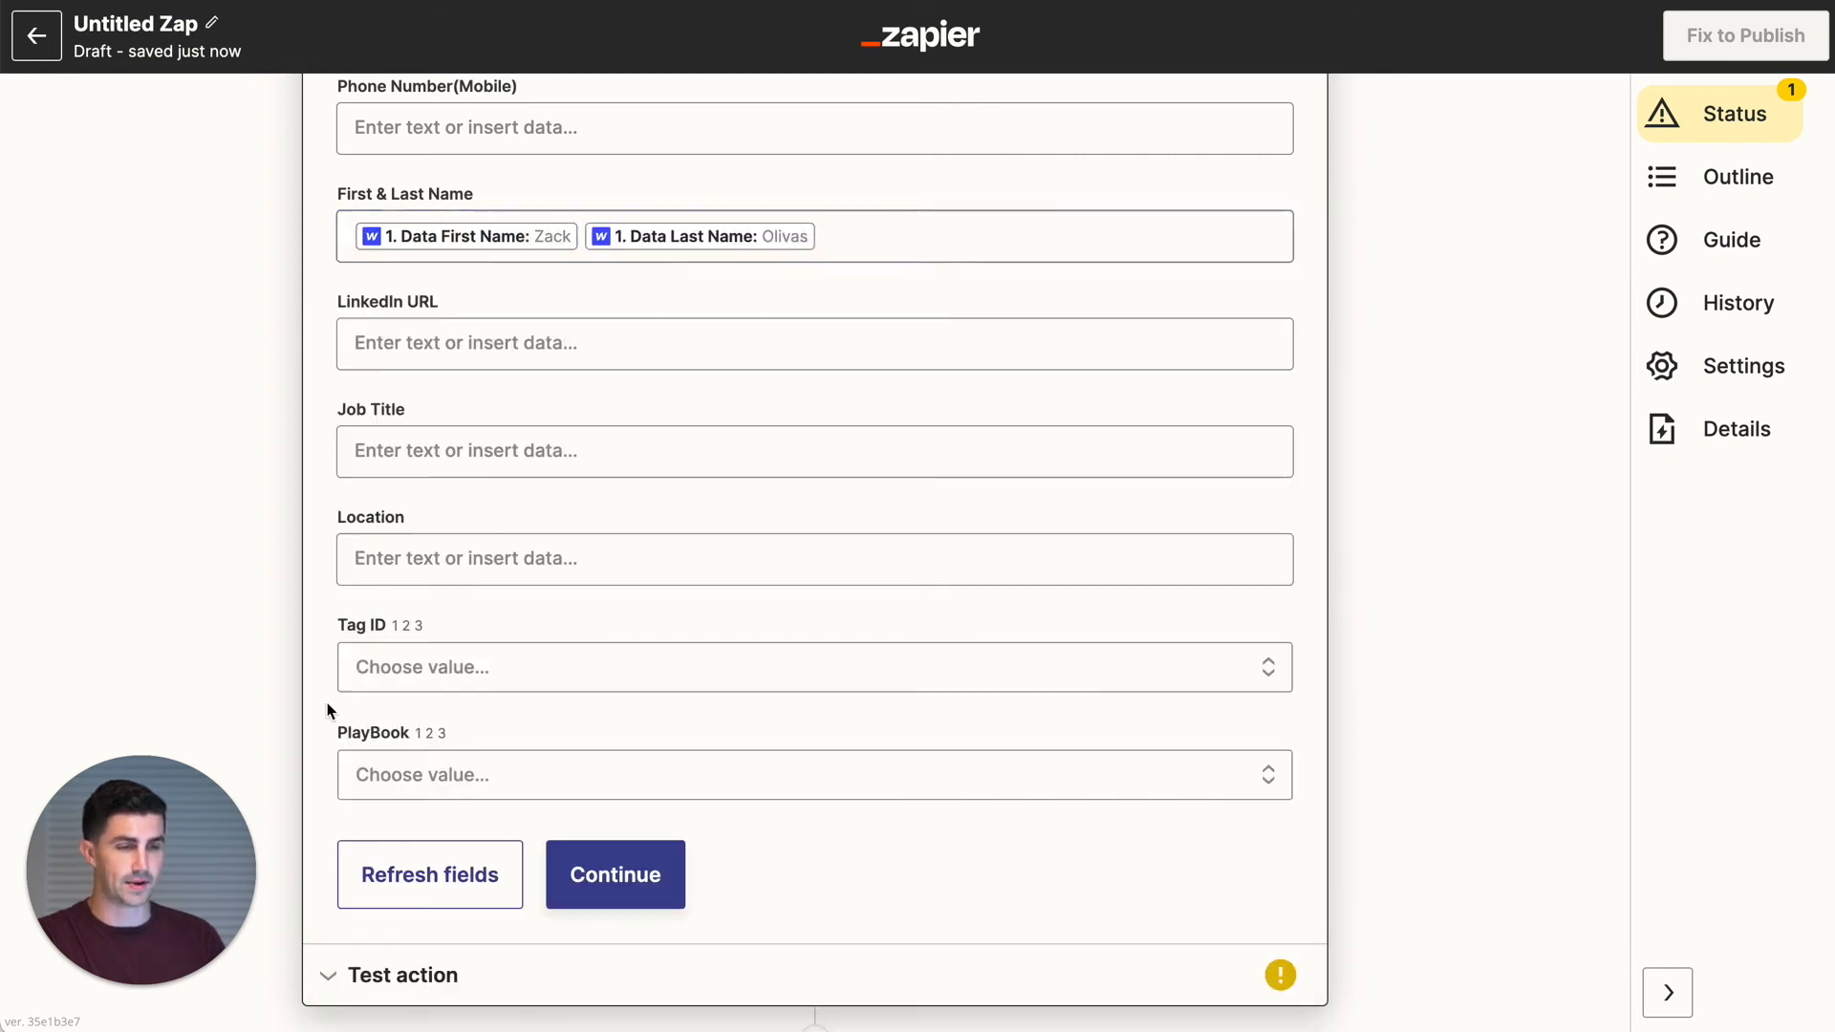
- Set Tag ID to Website Leads and playbook to Website Follow Up, then continue to testing
{"action": "left_click", "coordinate": [444, 685]}
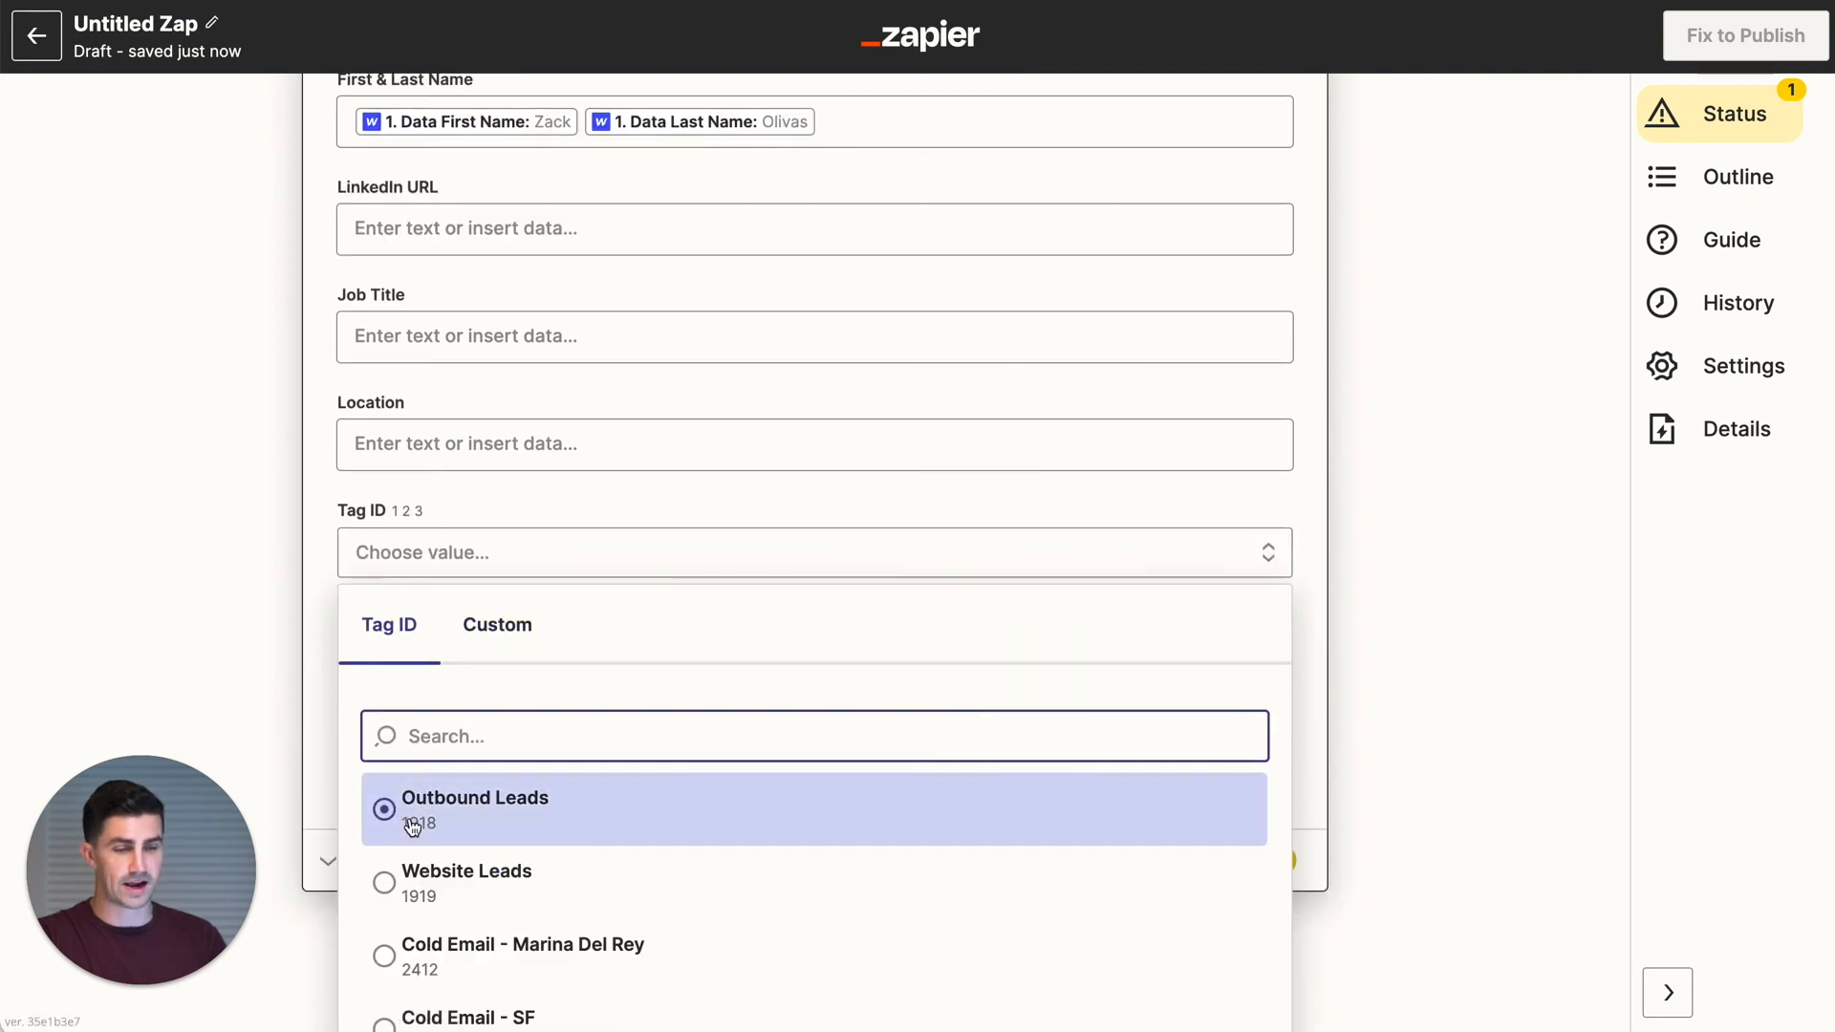
{"action": "left_click", "coordinate": [412, 887]}
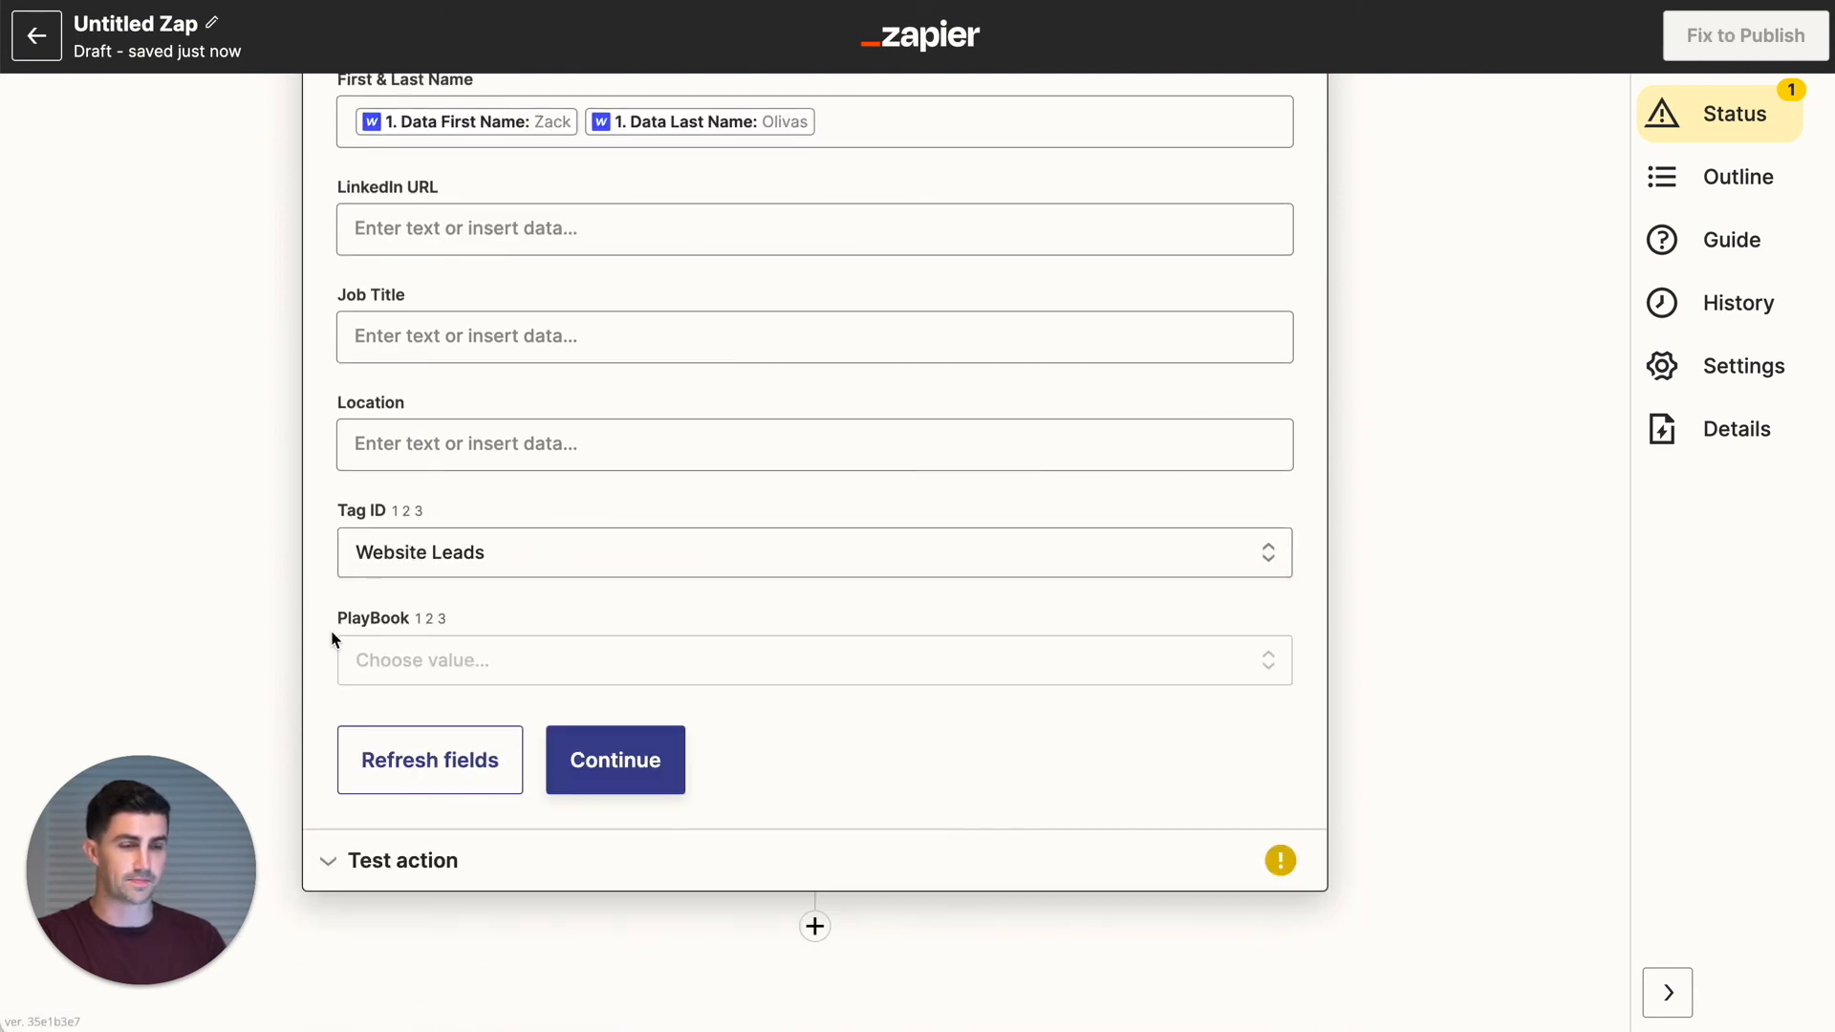
{"action": "left_click", "coordinate": [443, 673]}
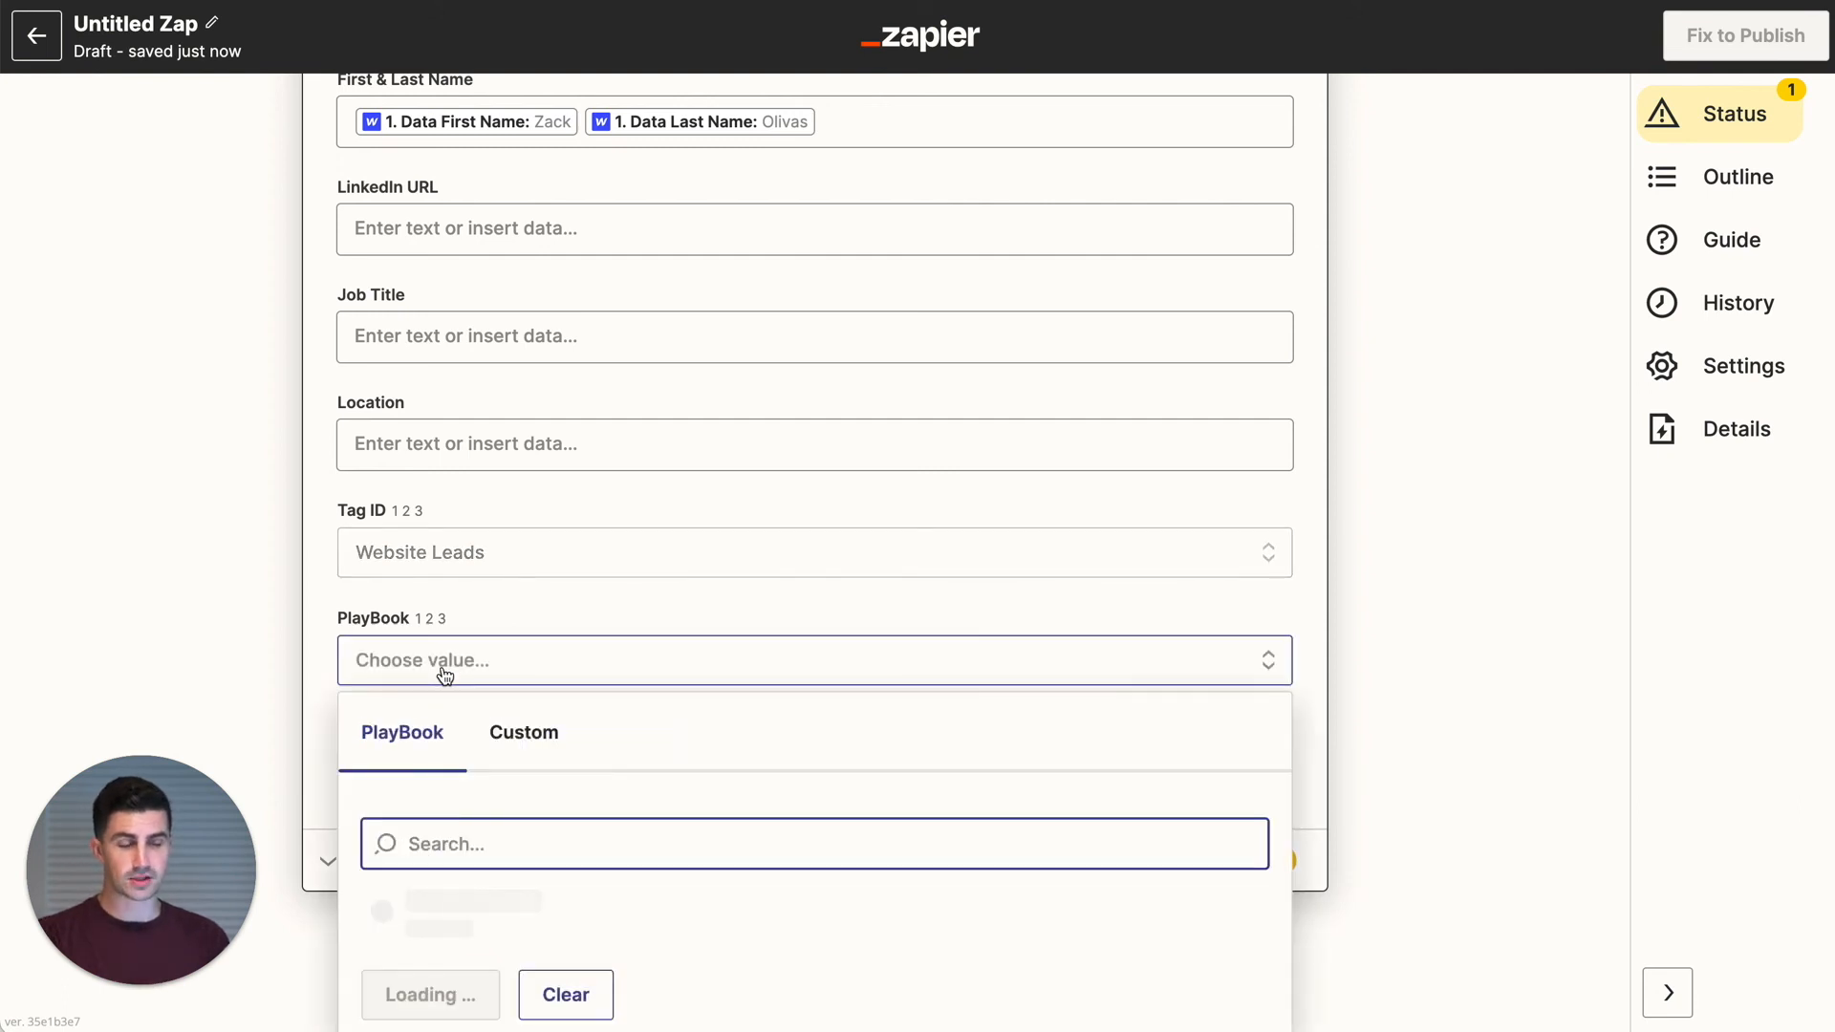
{"action": "scroll", "coordinate": [449, 903], "scroll_direction": "down", "scroll_amount": 1}
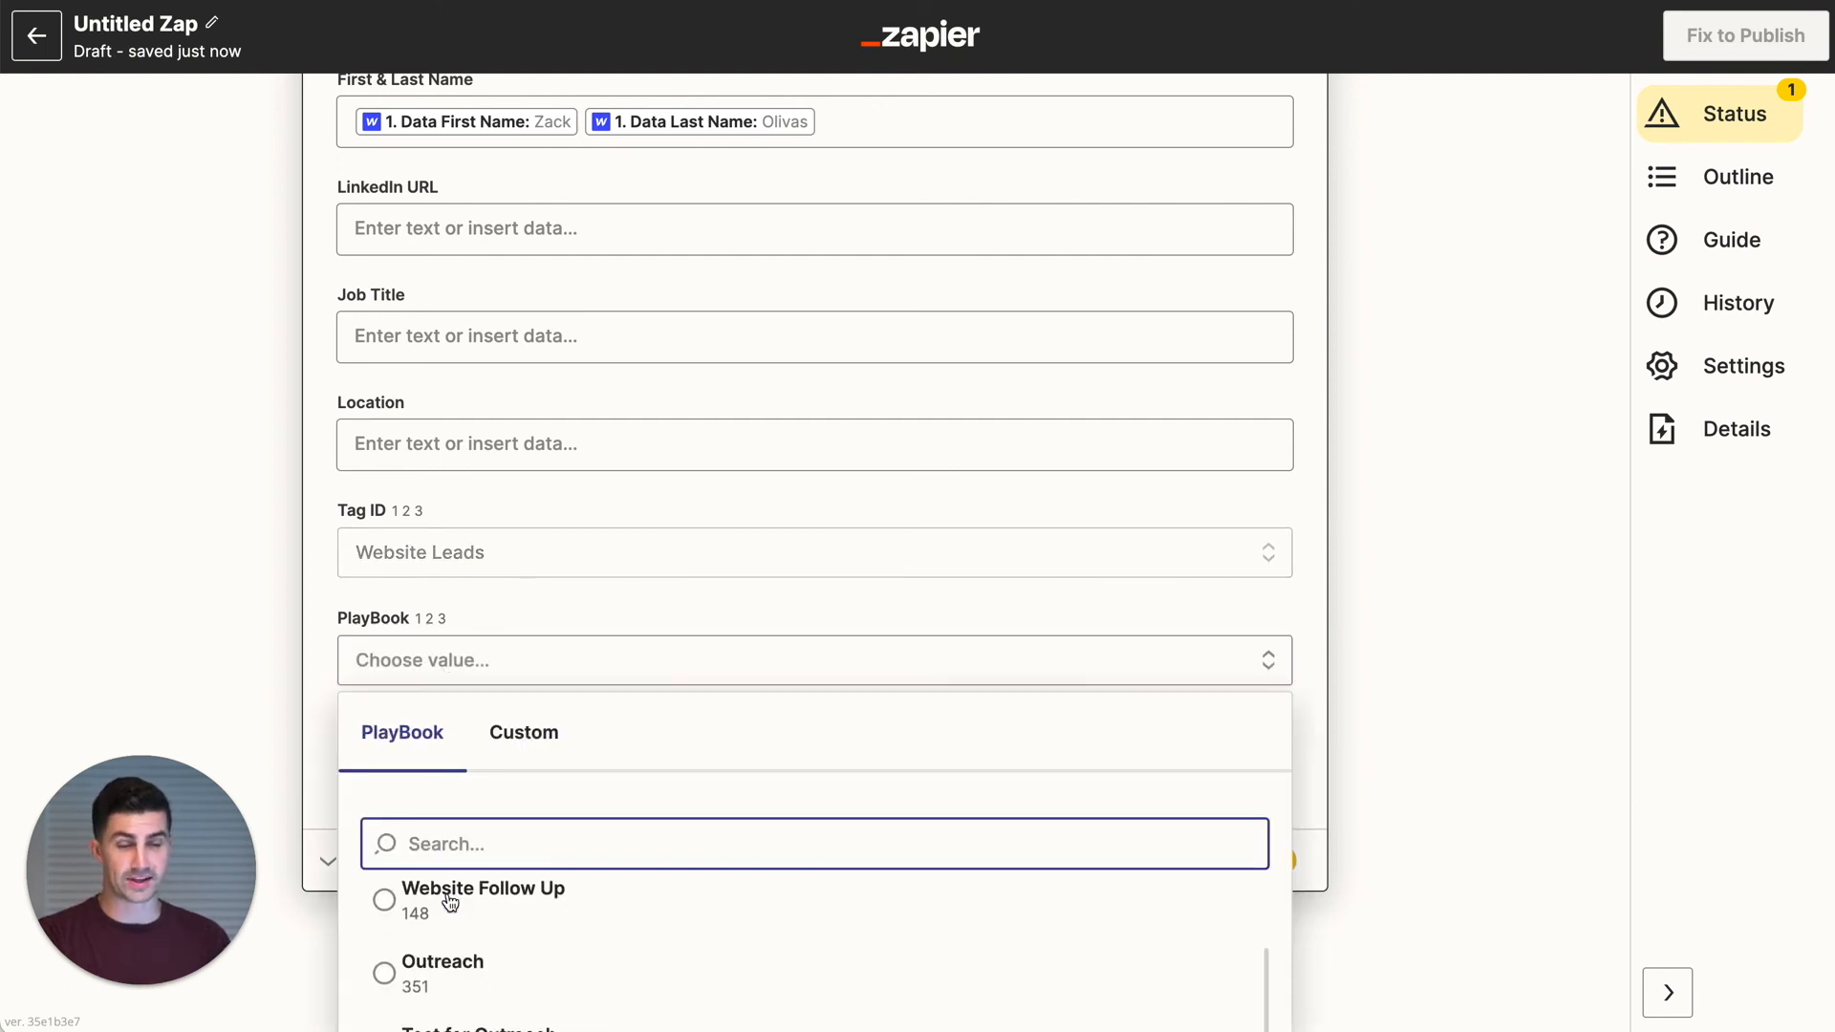
{"action": "left_click", "coordinate": [450, 904]}
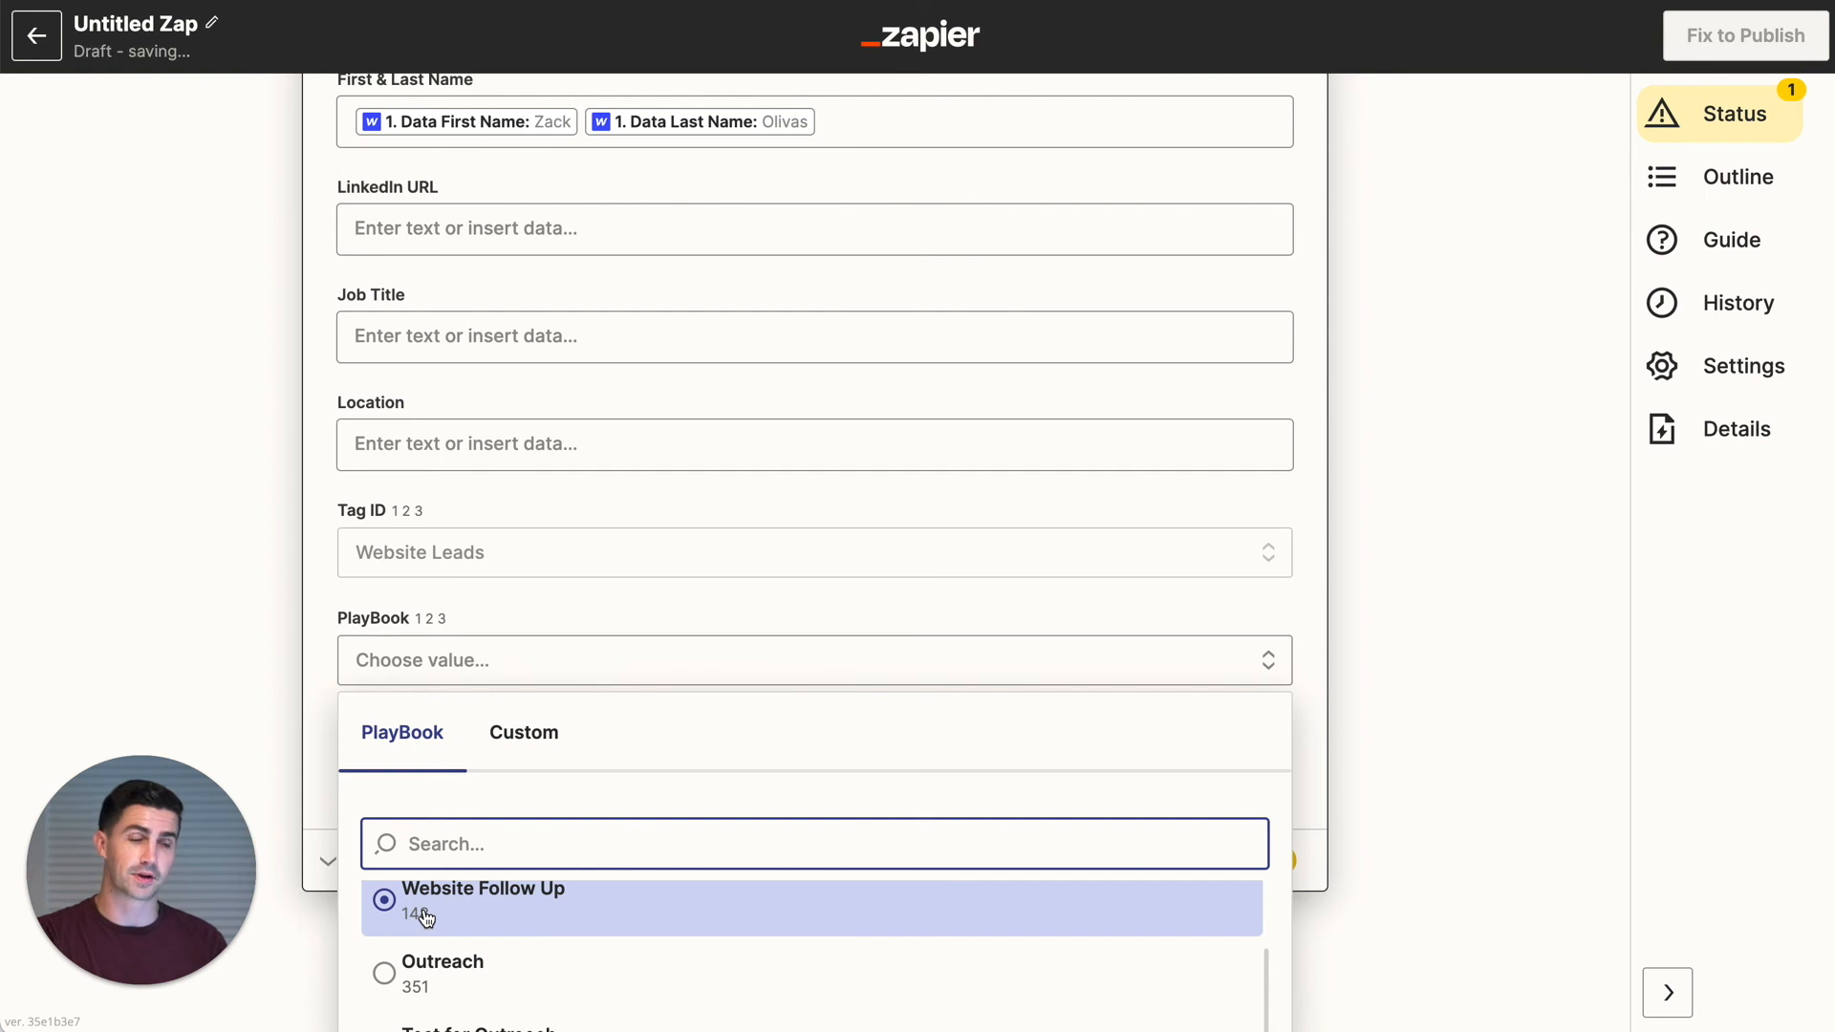
{"action": "left_click", "coordinate": [304, 692]}
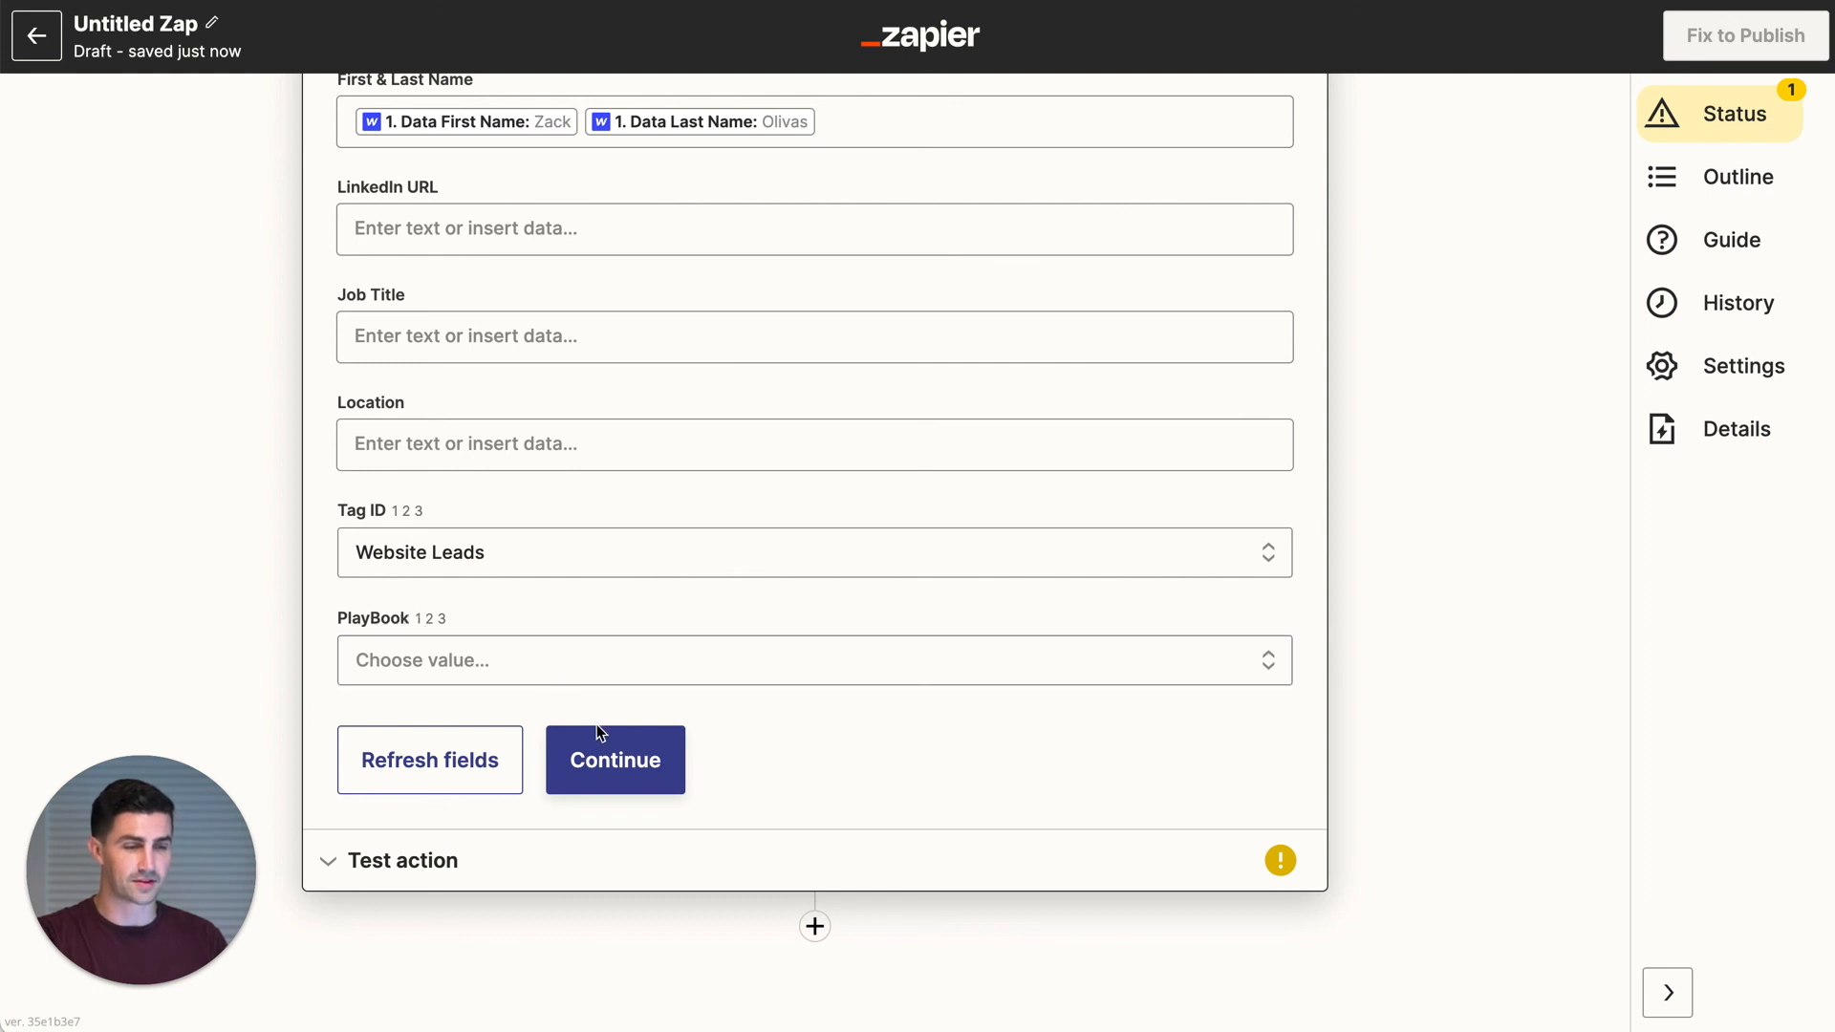
{"action": "left_click", "coordinate": [615, 747]}
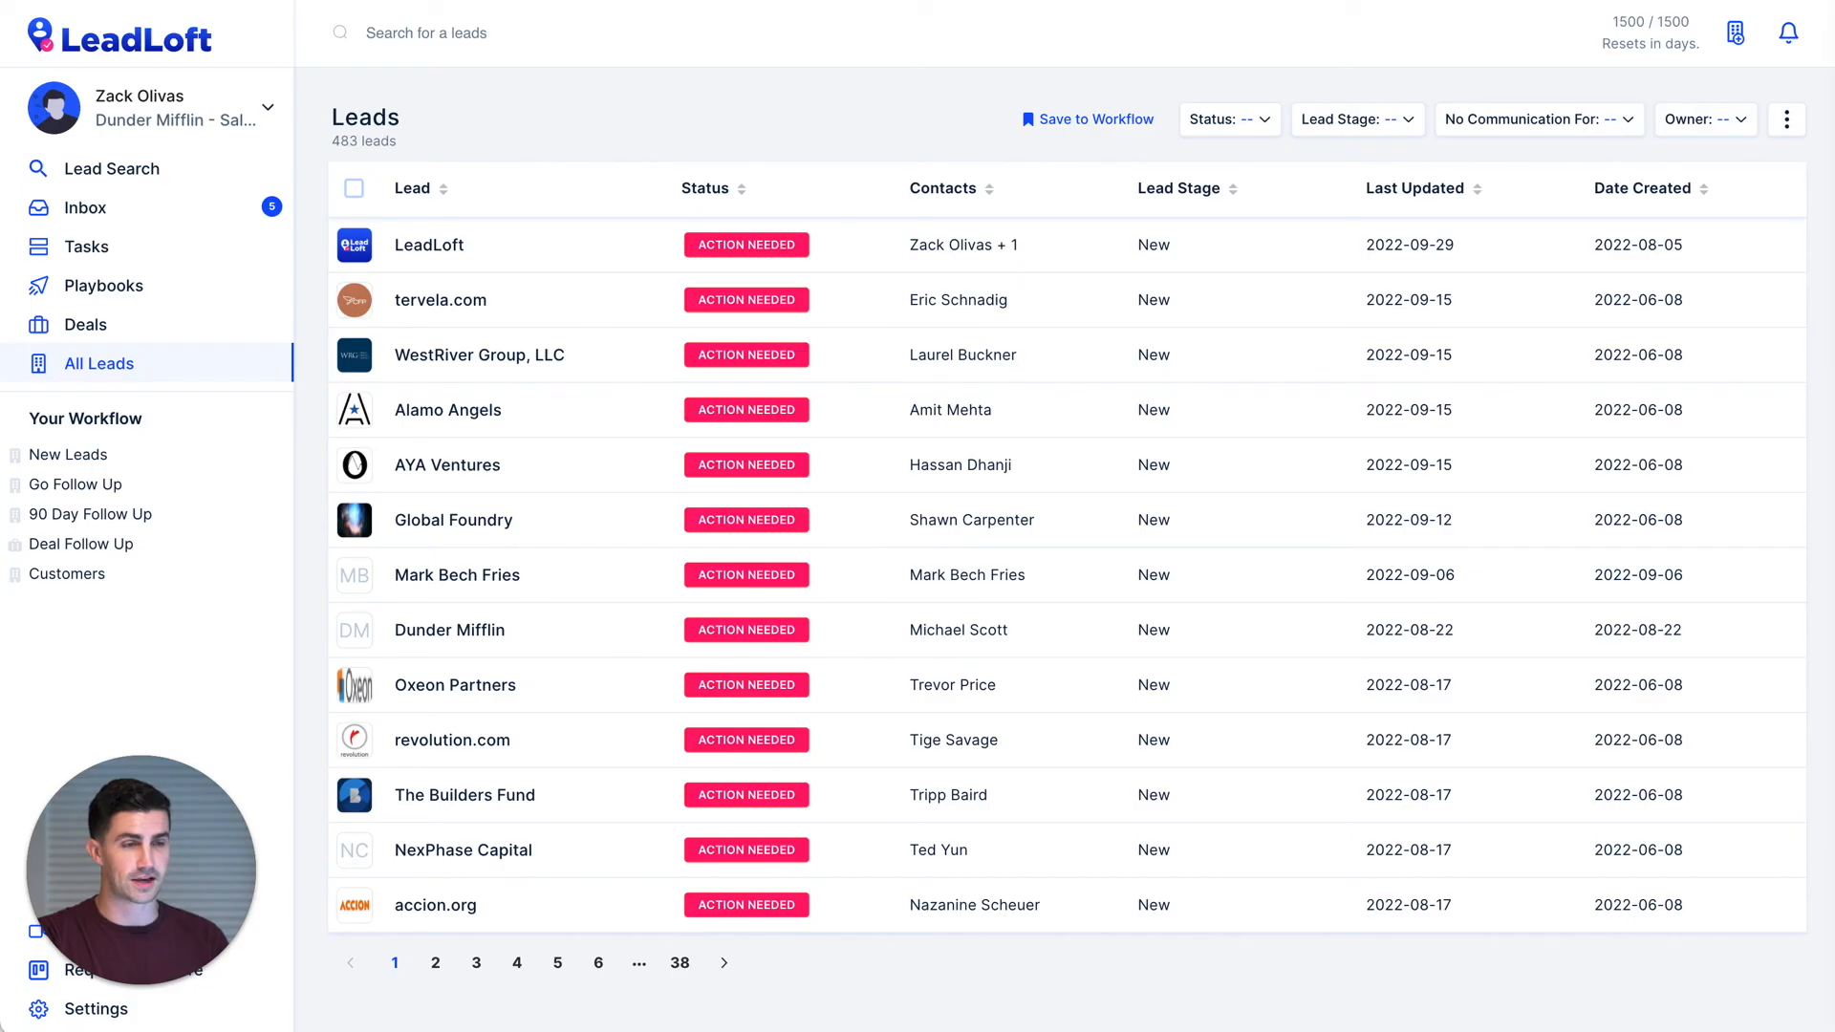
- Delete the placeholder second contact from the LeadLoft lead
{"action": "left_click", "coordinate": [455, 270]}
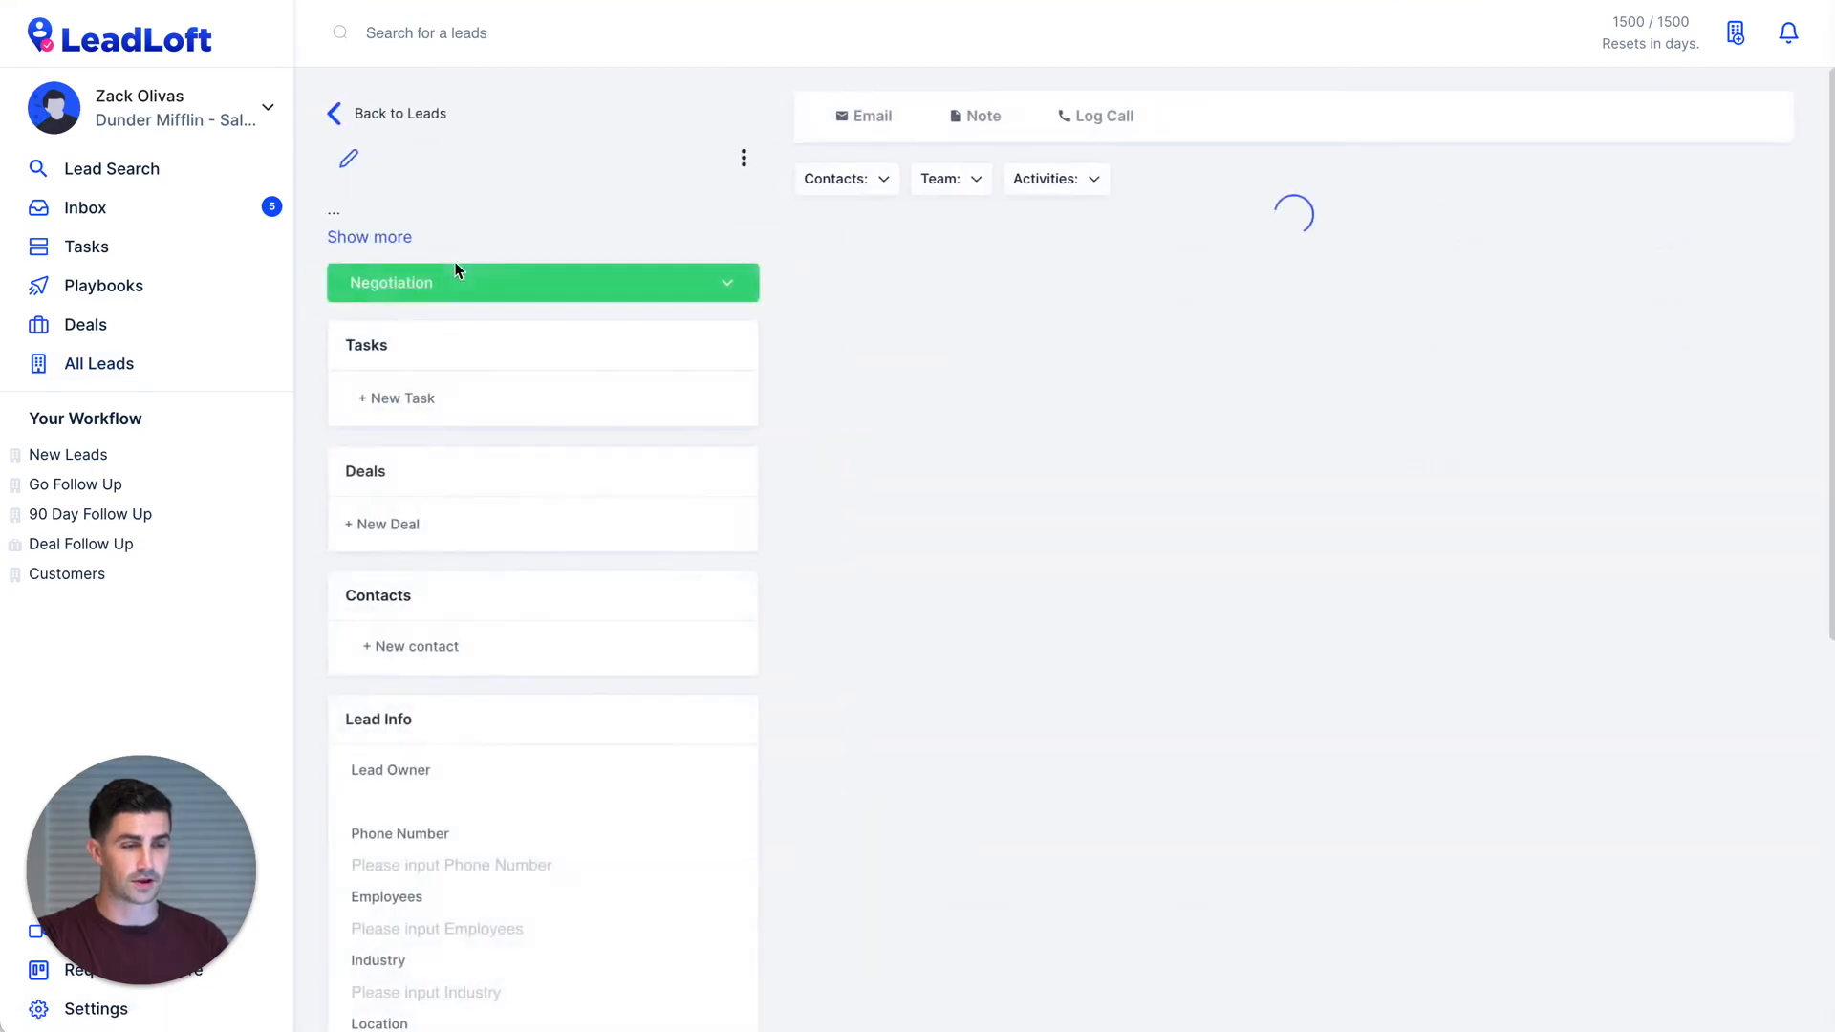
{"action": "scroll", "coordinate": [481, 688], "scroll_direction": "down", "scroll_amount": 3}
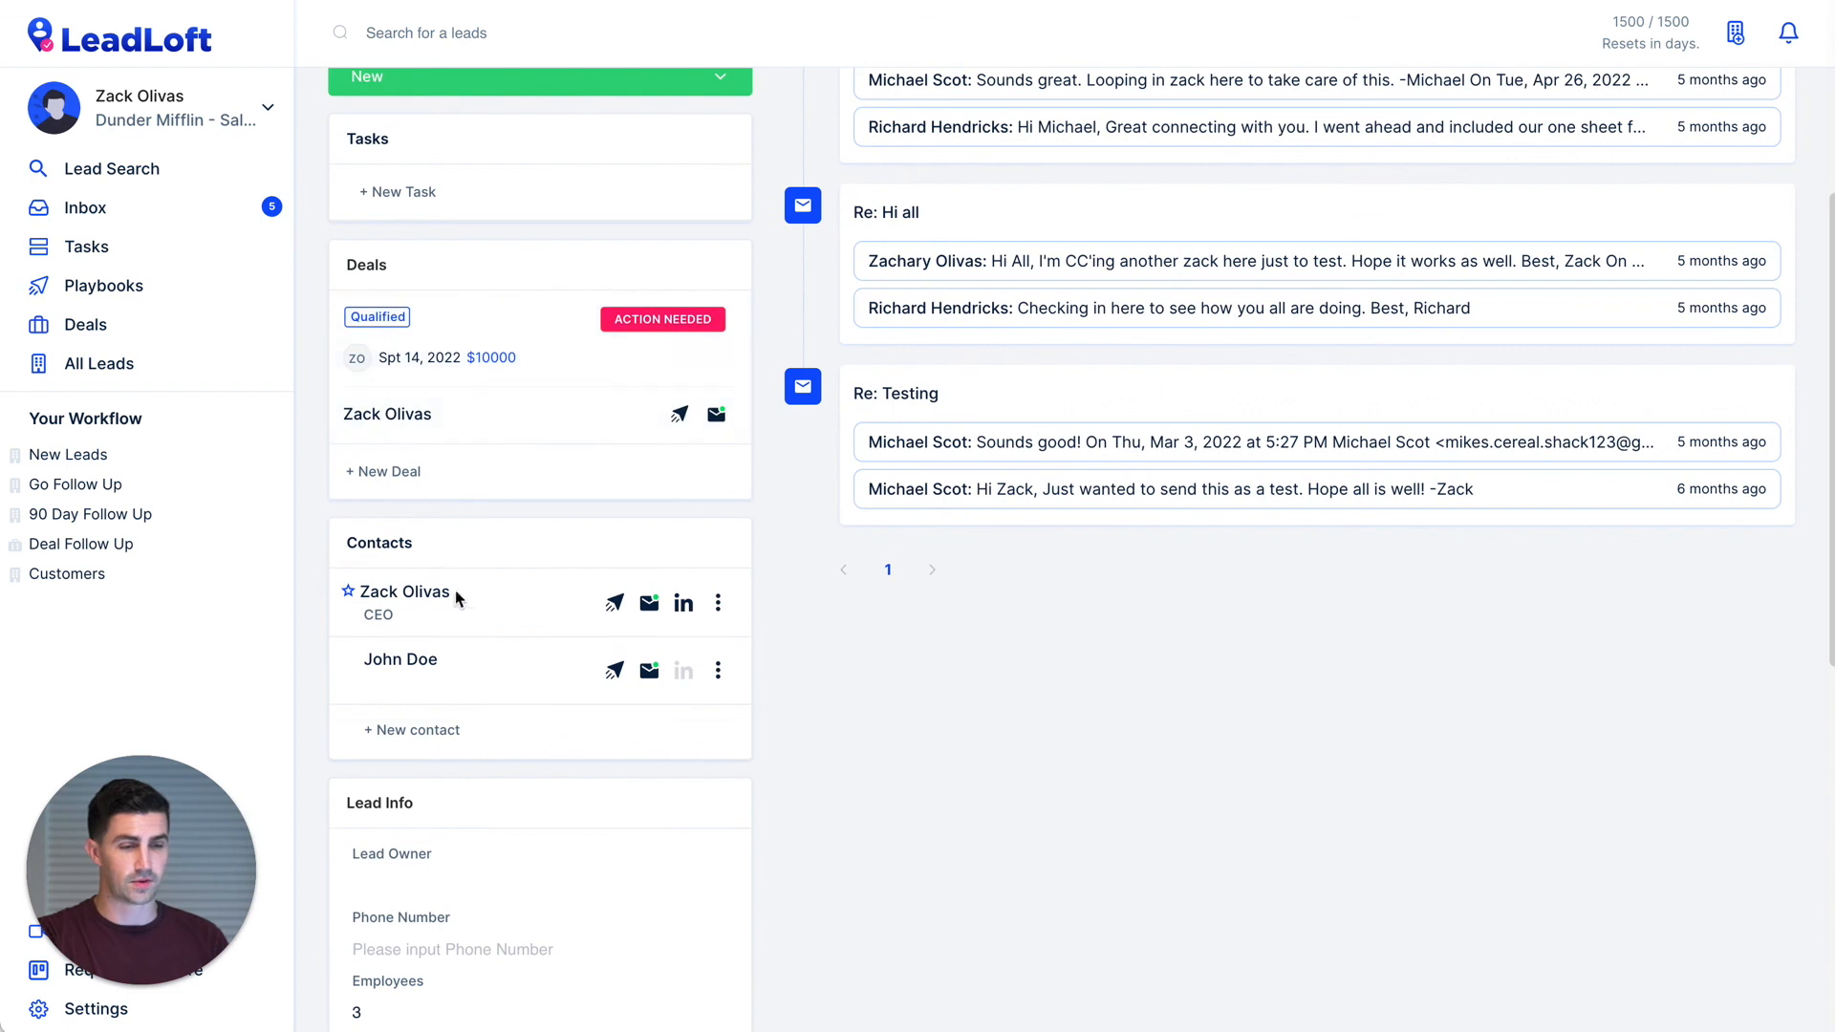
{"action": "left_click", "coordinate": [718, 670]}
{"action": "left_click", "coordinate": [750, 616]}
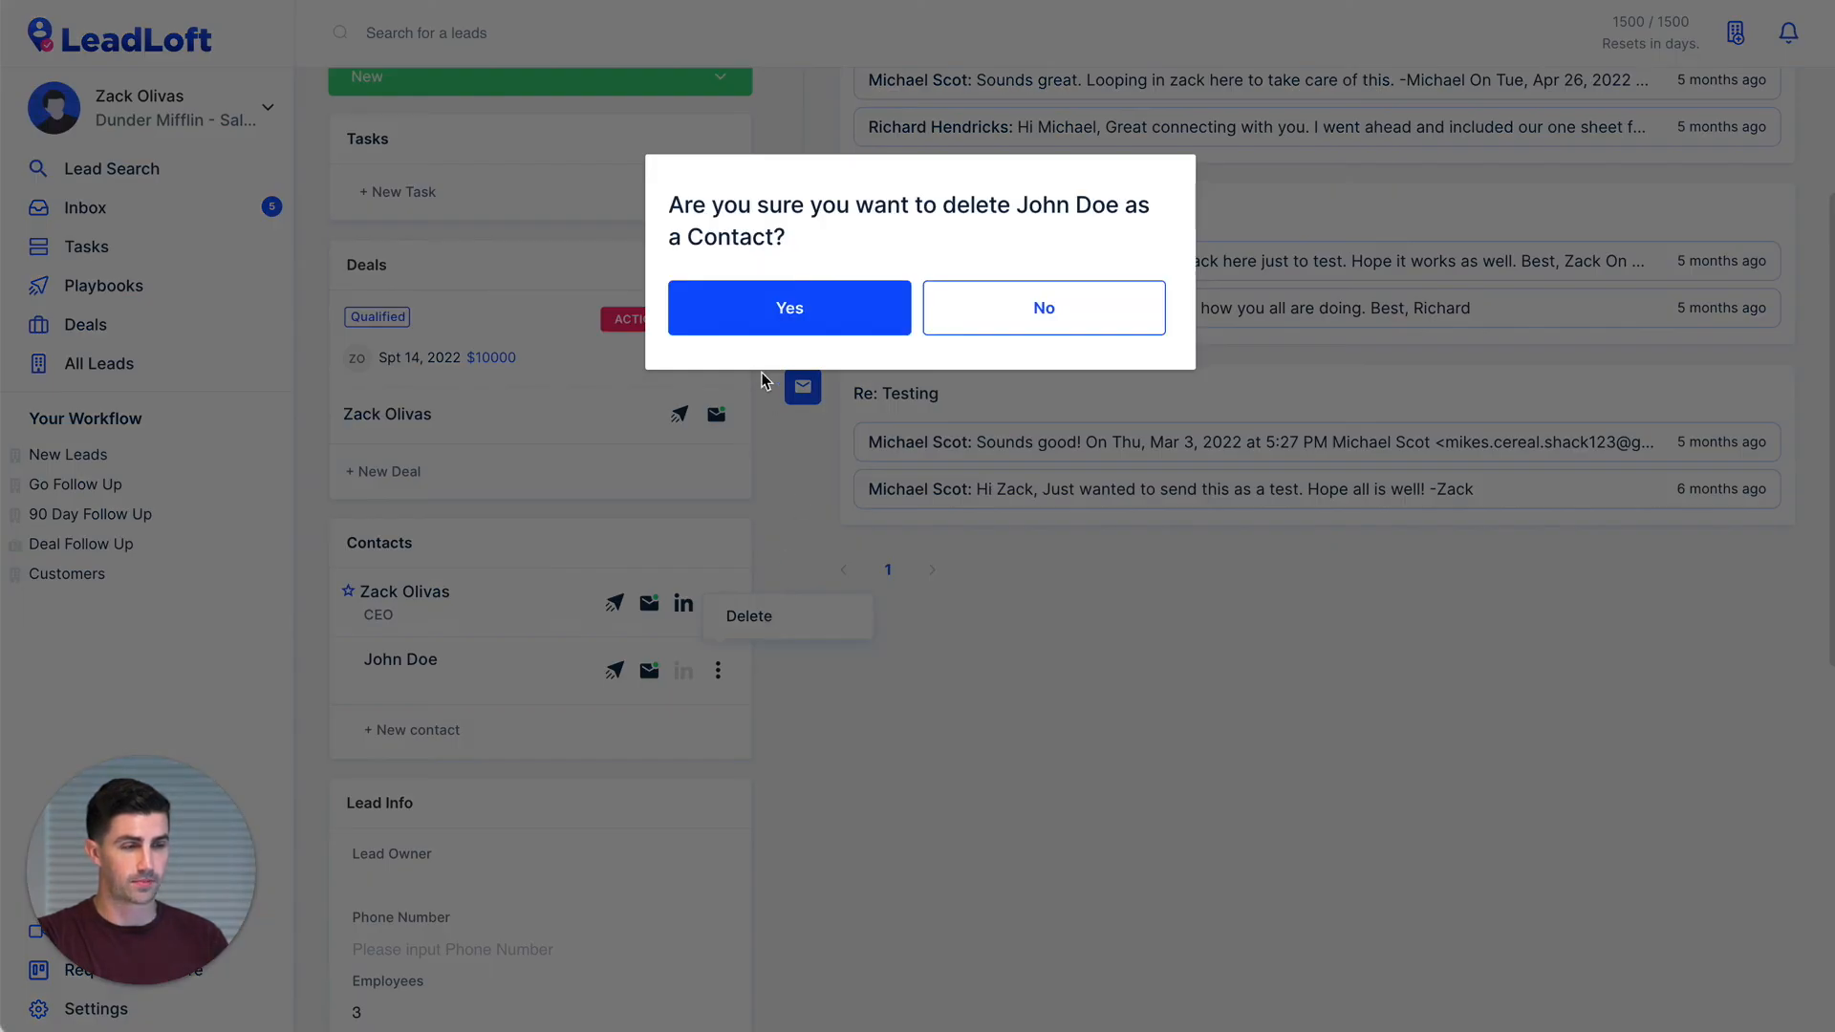
{"action": "left_click", "coordinate": [742, 319]}
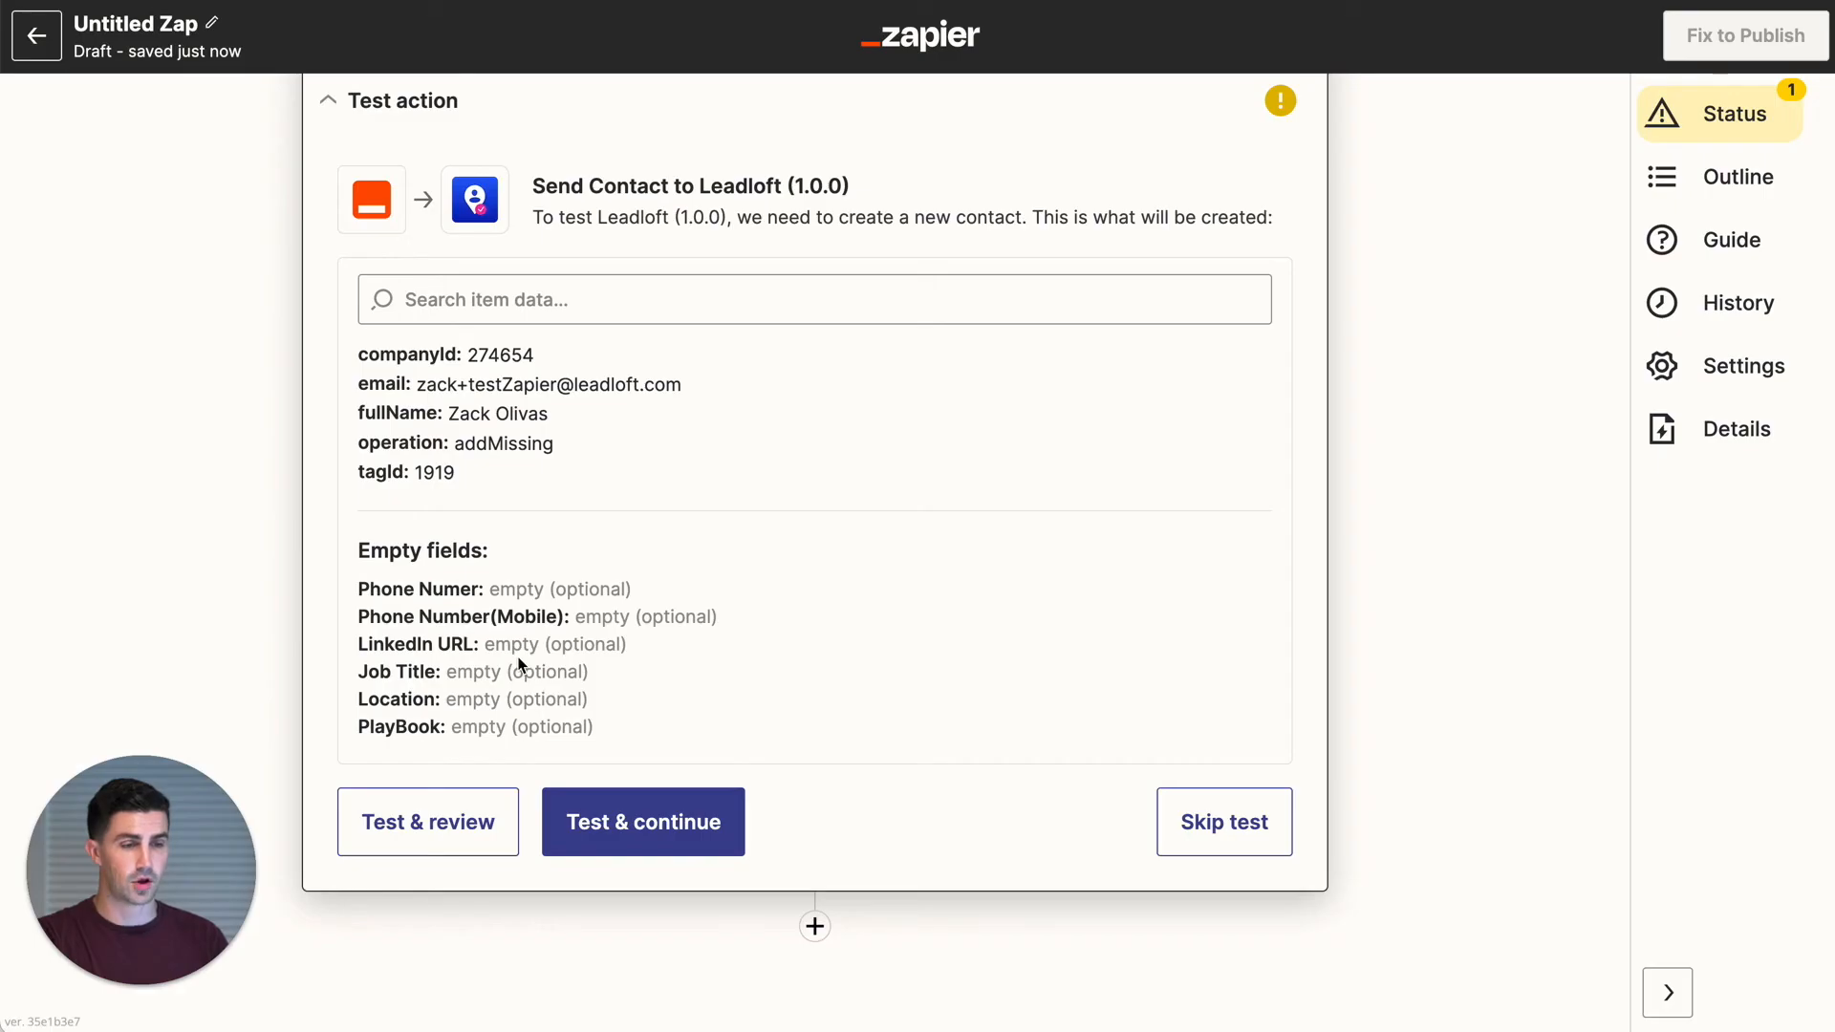
- Run the Zapier contact test, then reopen the LeadLoft lead to check the new contact
{"action": "left_click", "coordinate": [458, 824]}
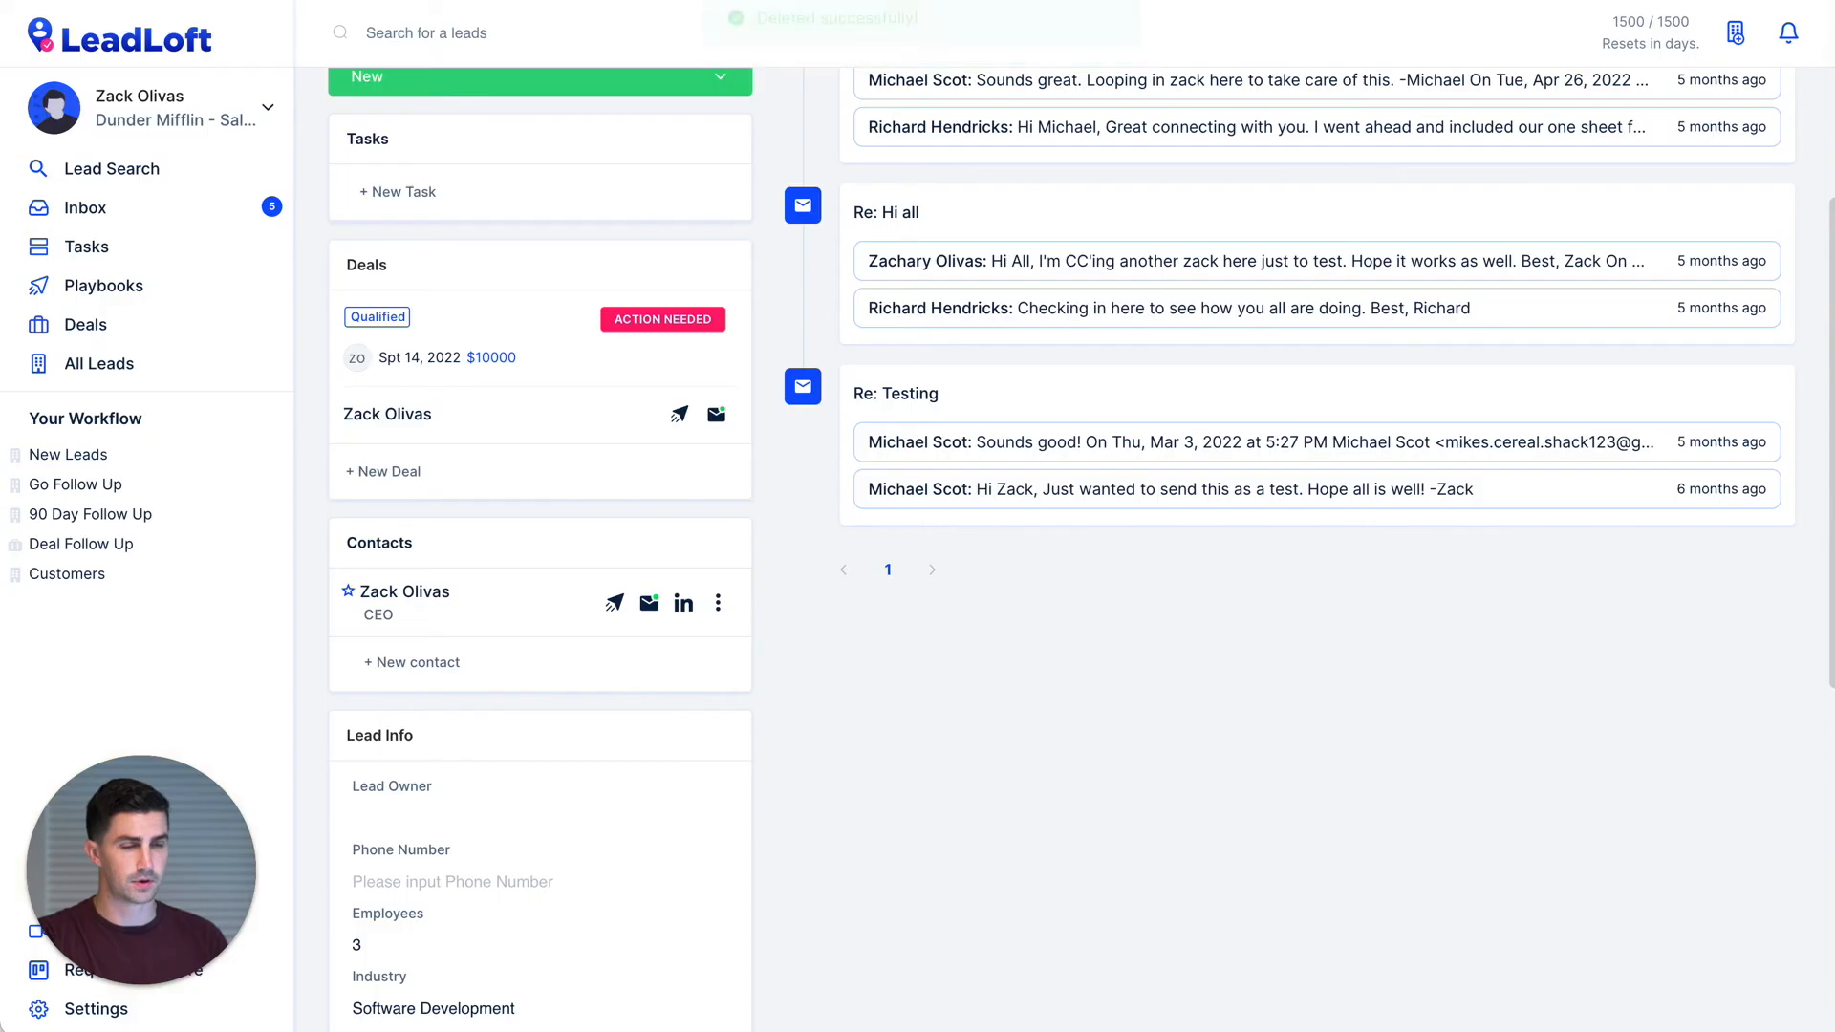
{"action": "left_click", "coordinate": [106, 374]}
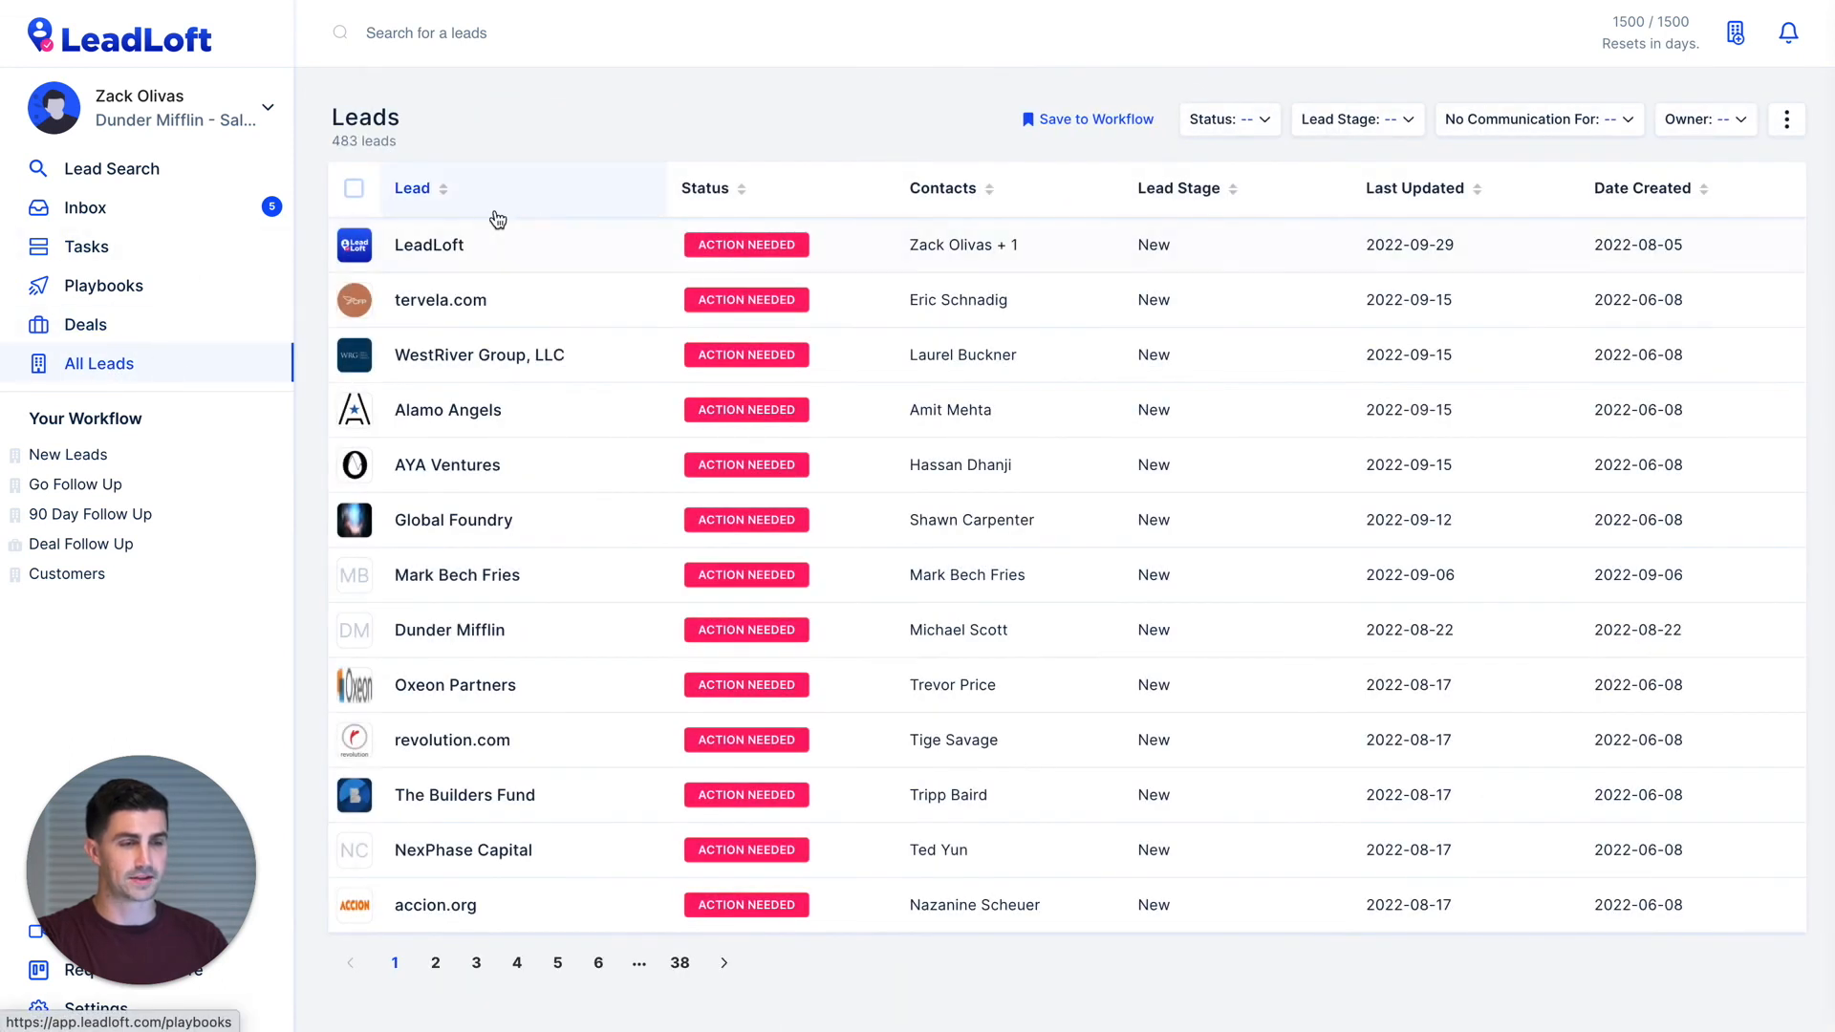
{"action": "left_click", "coordinate": [499, 245]}
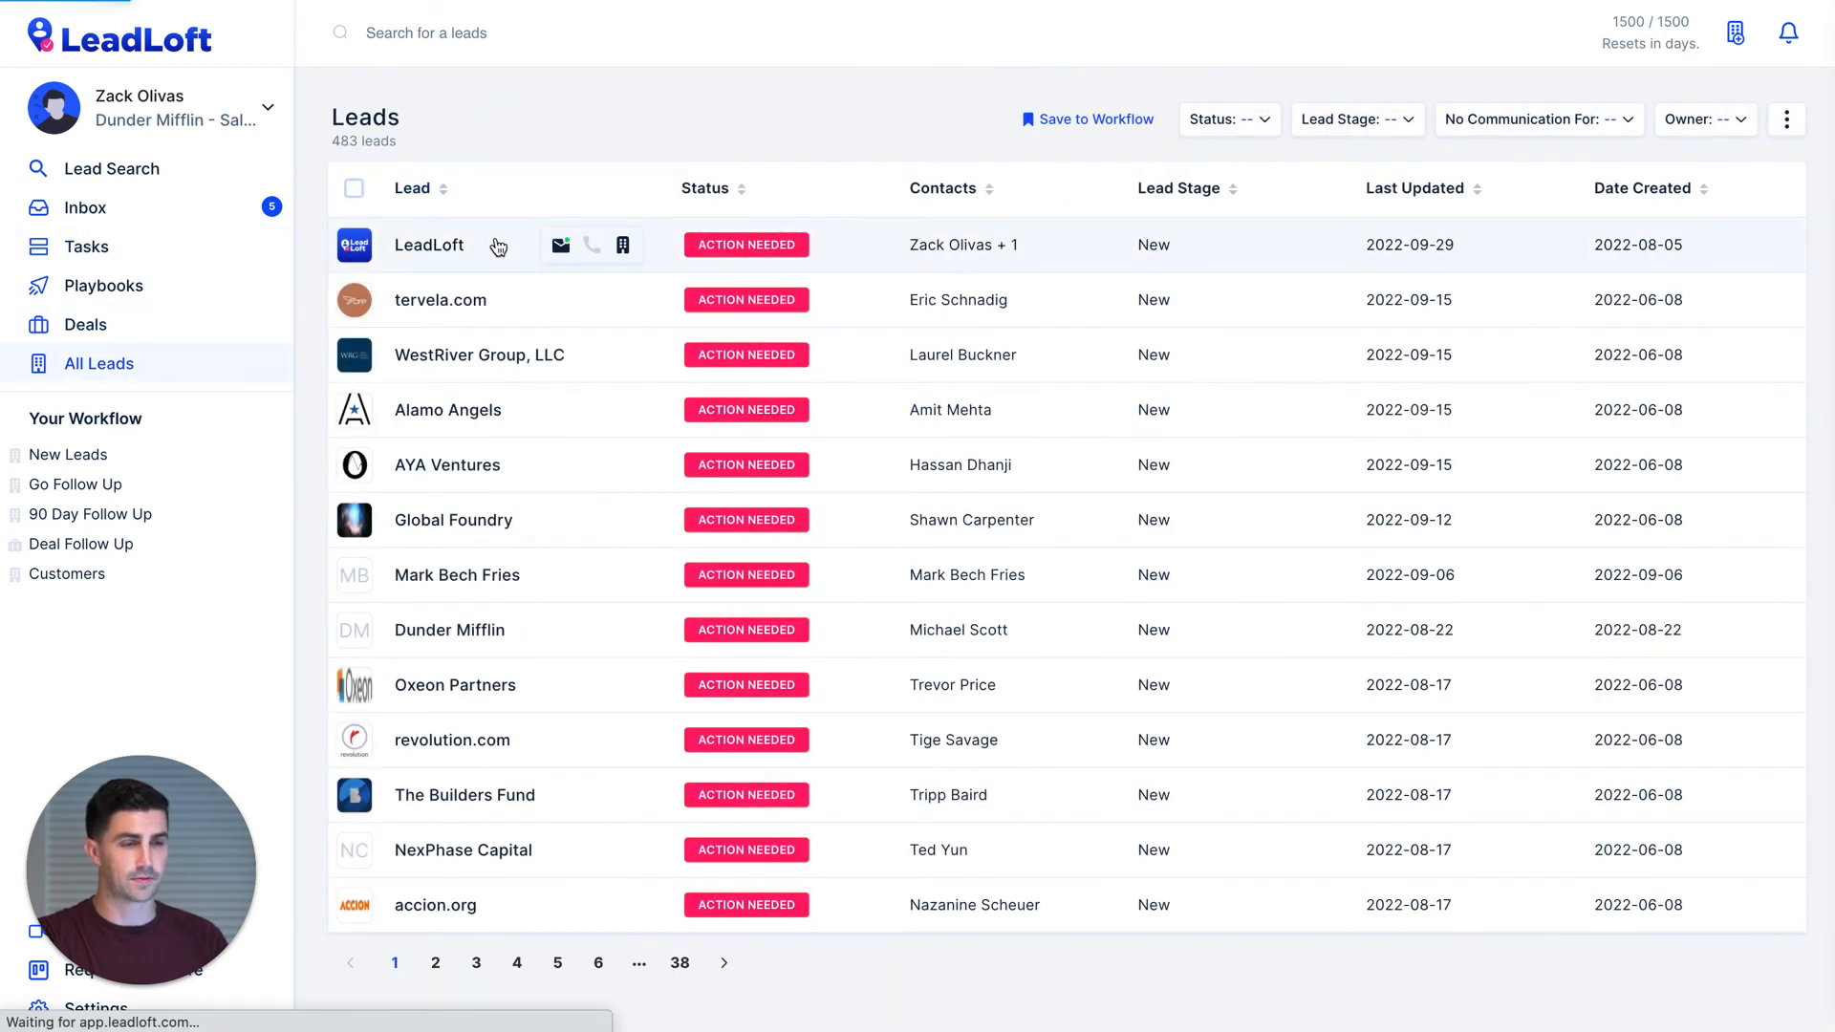
{"action": "scroll", "coordinate": [811, 552], "scroll_direction": "down", "scroll_amount": 3}
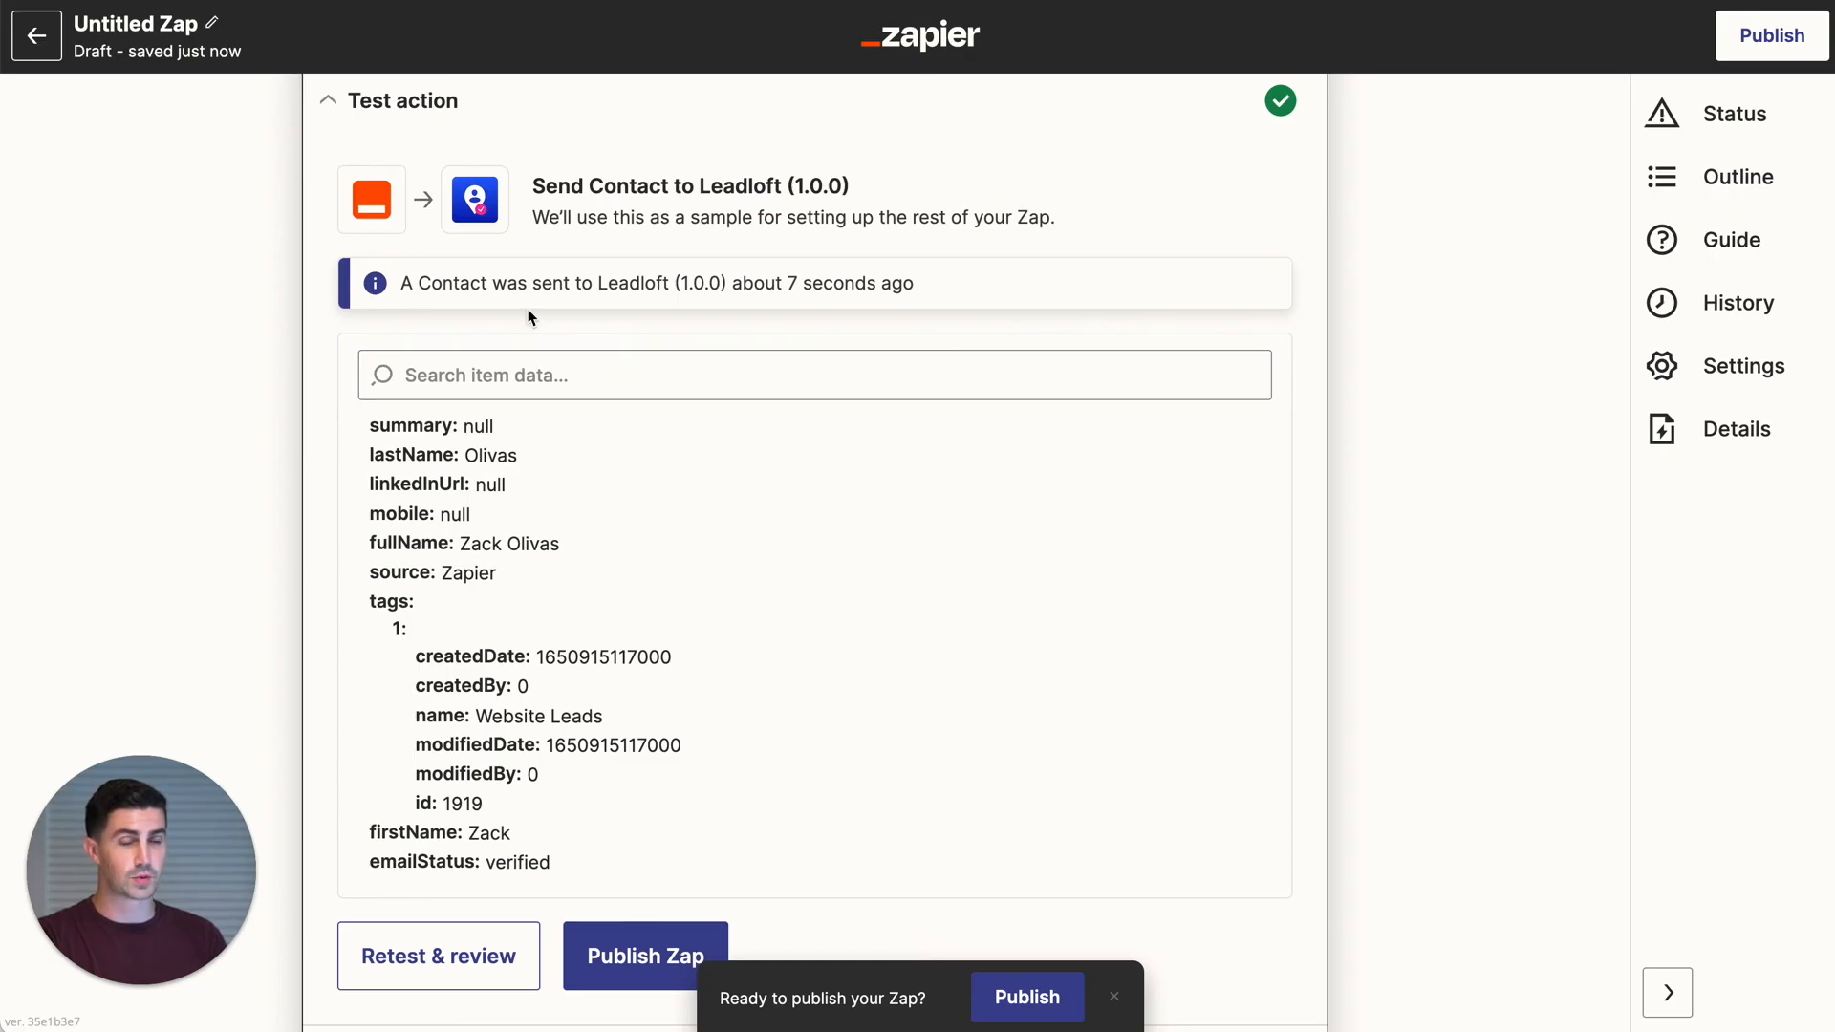
- Close the test panel to show the three-step outline and publish the Zap
{"action": "scroll", "coordinate": [340, 557], "scroll_direction": "down", "scroll_amount": 2}
{"action": "left_click", "coordinate": [815, 938]}
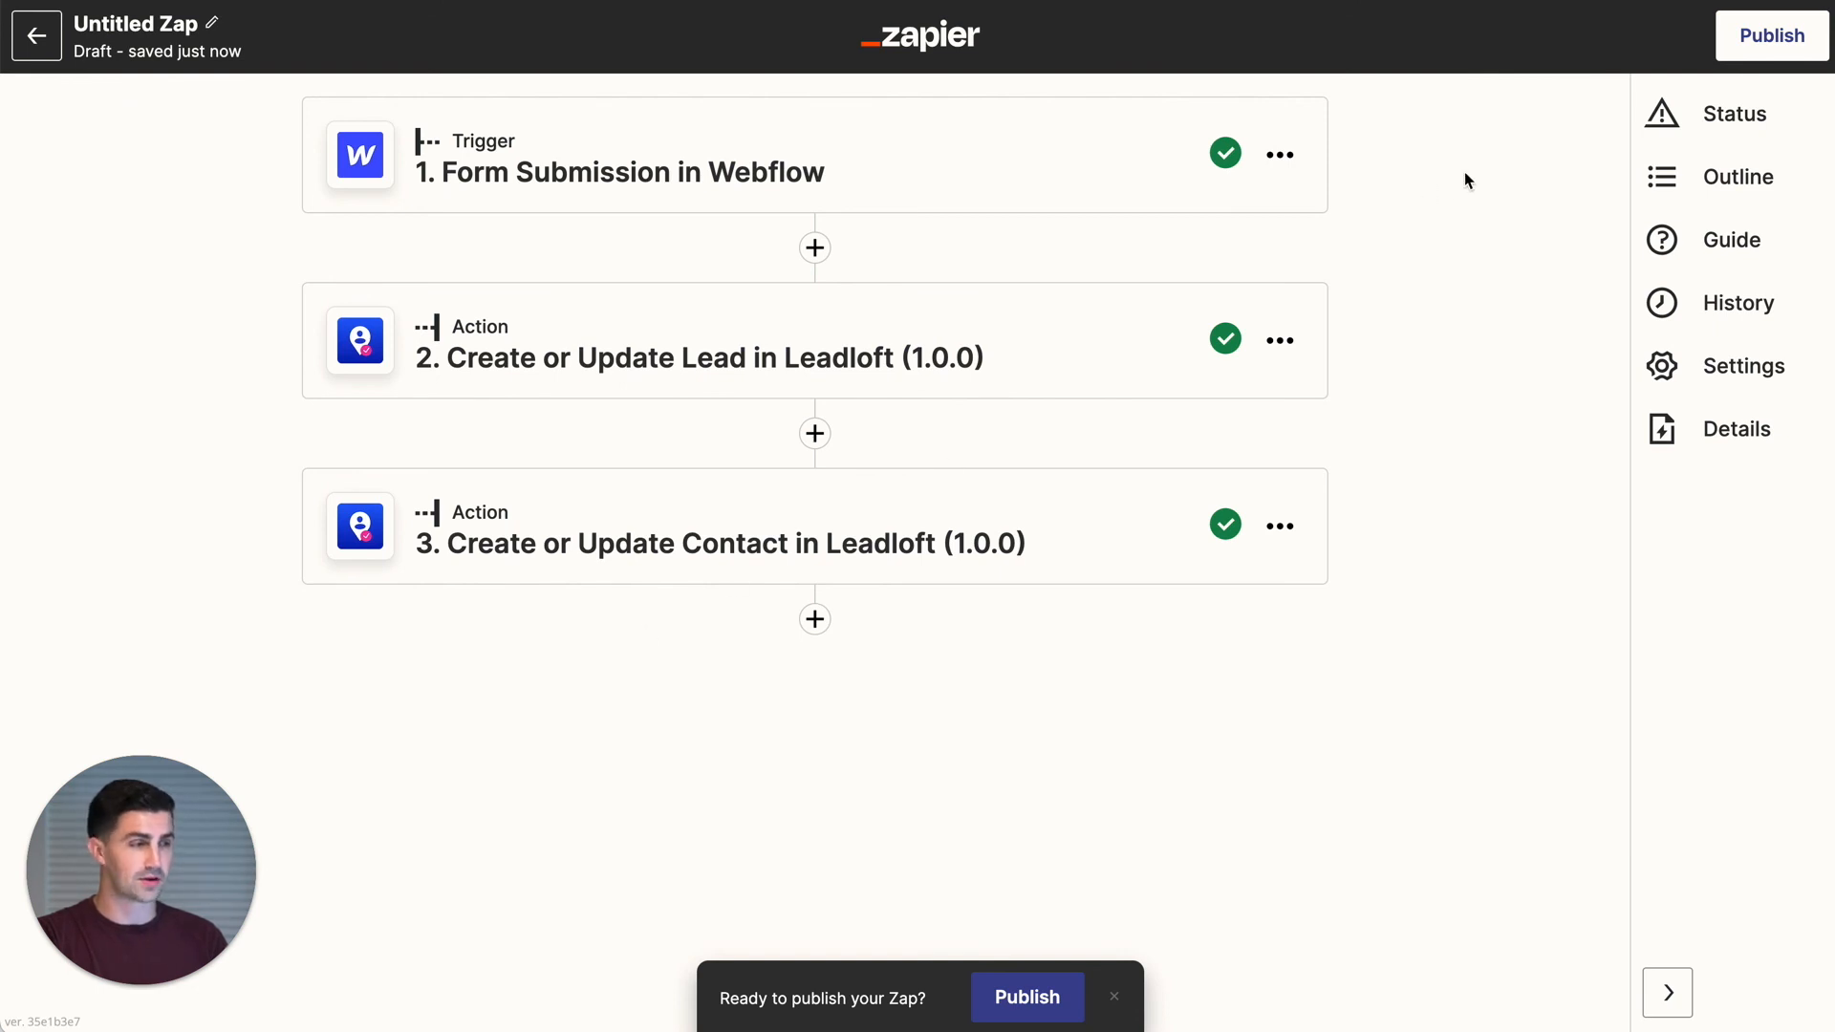
{"action": "left_click", "coordinate": [1796, 31]}
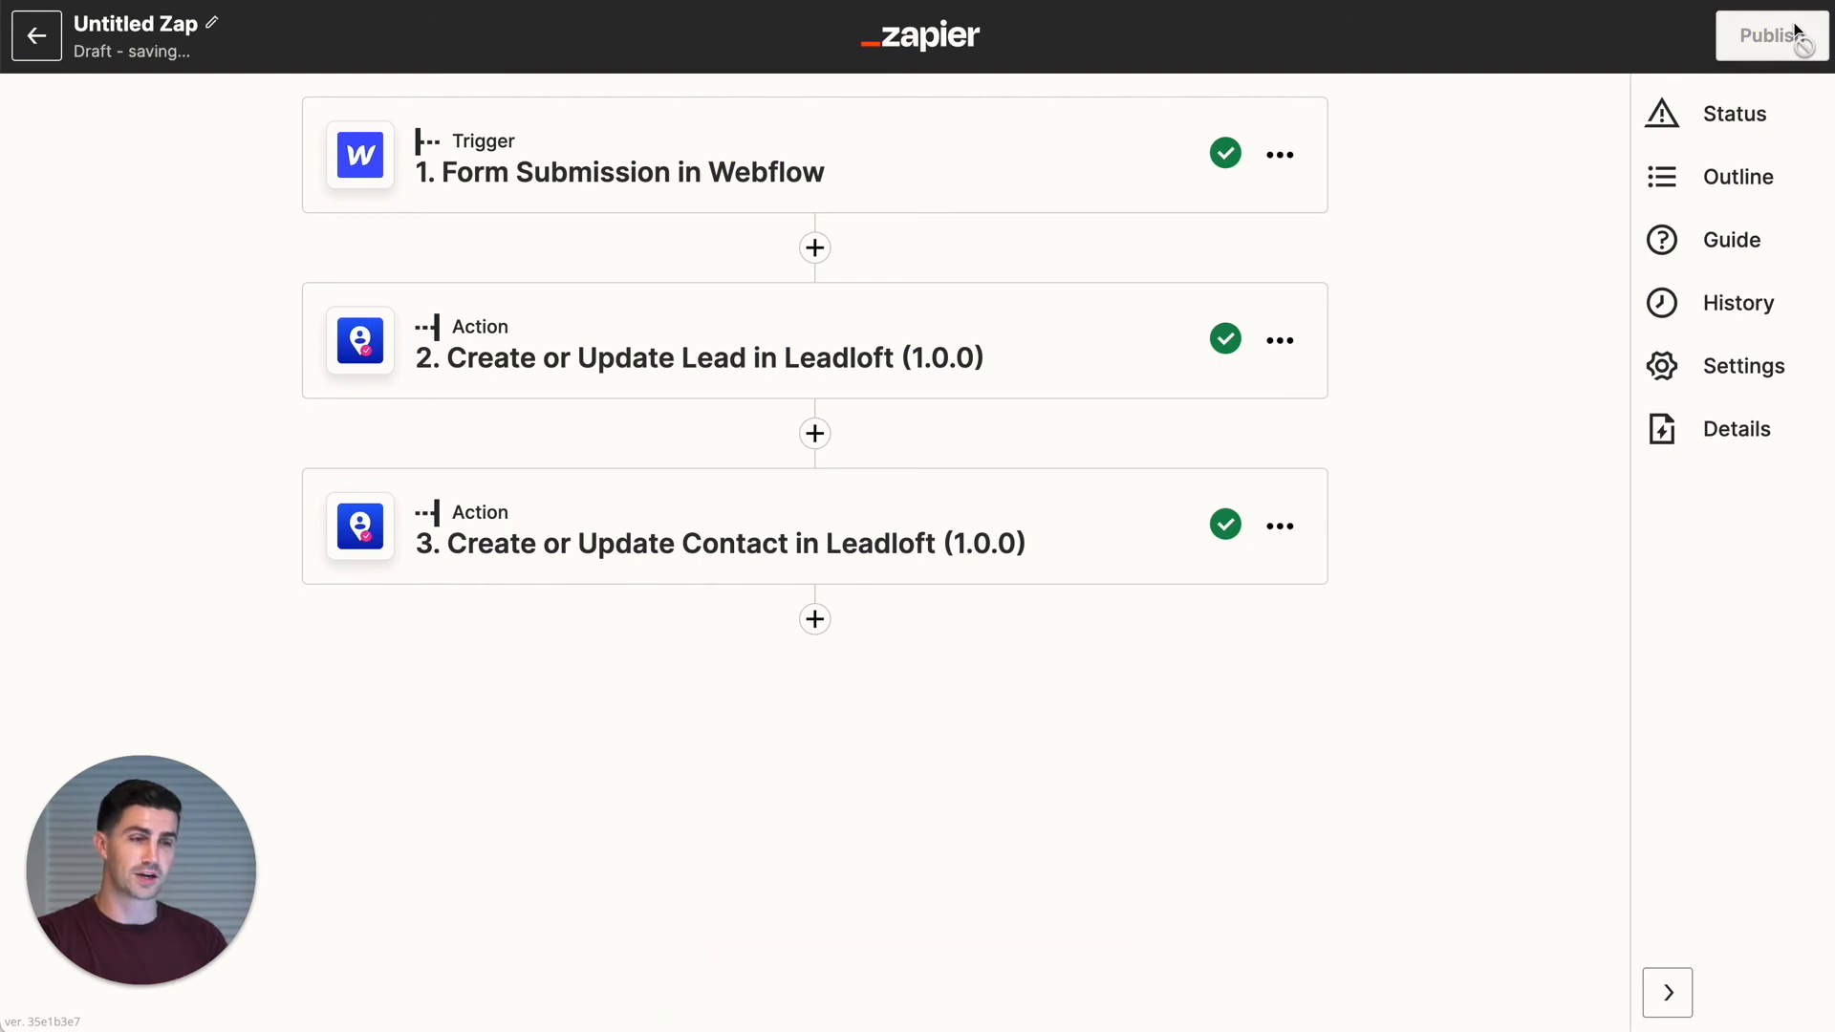